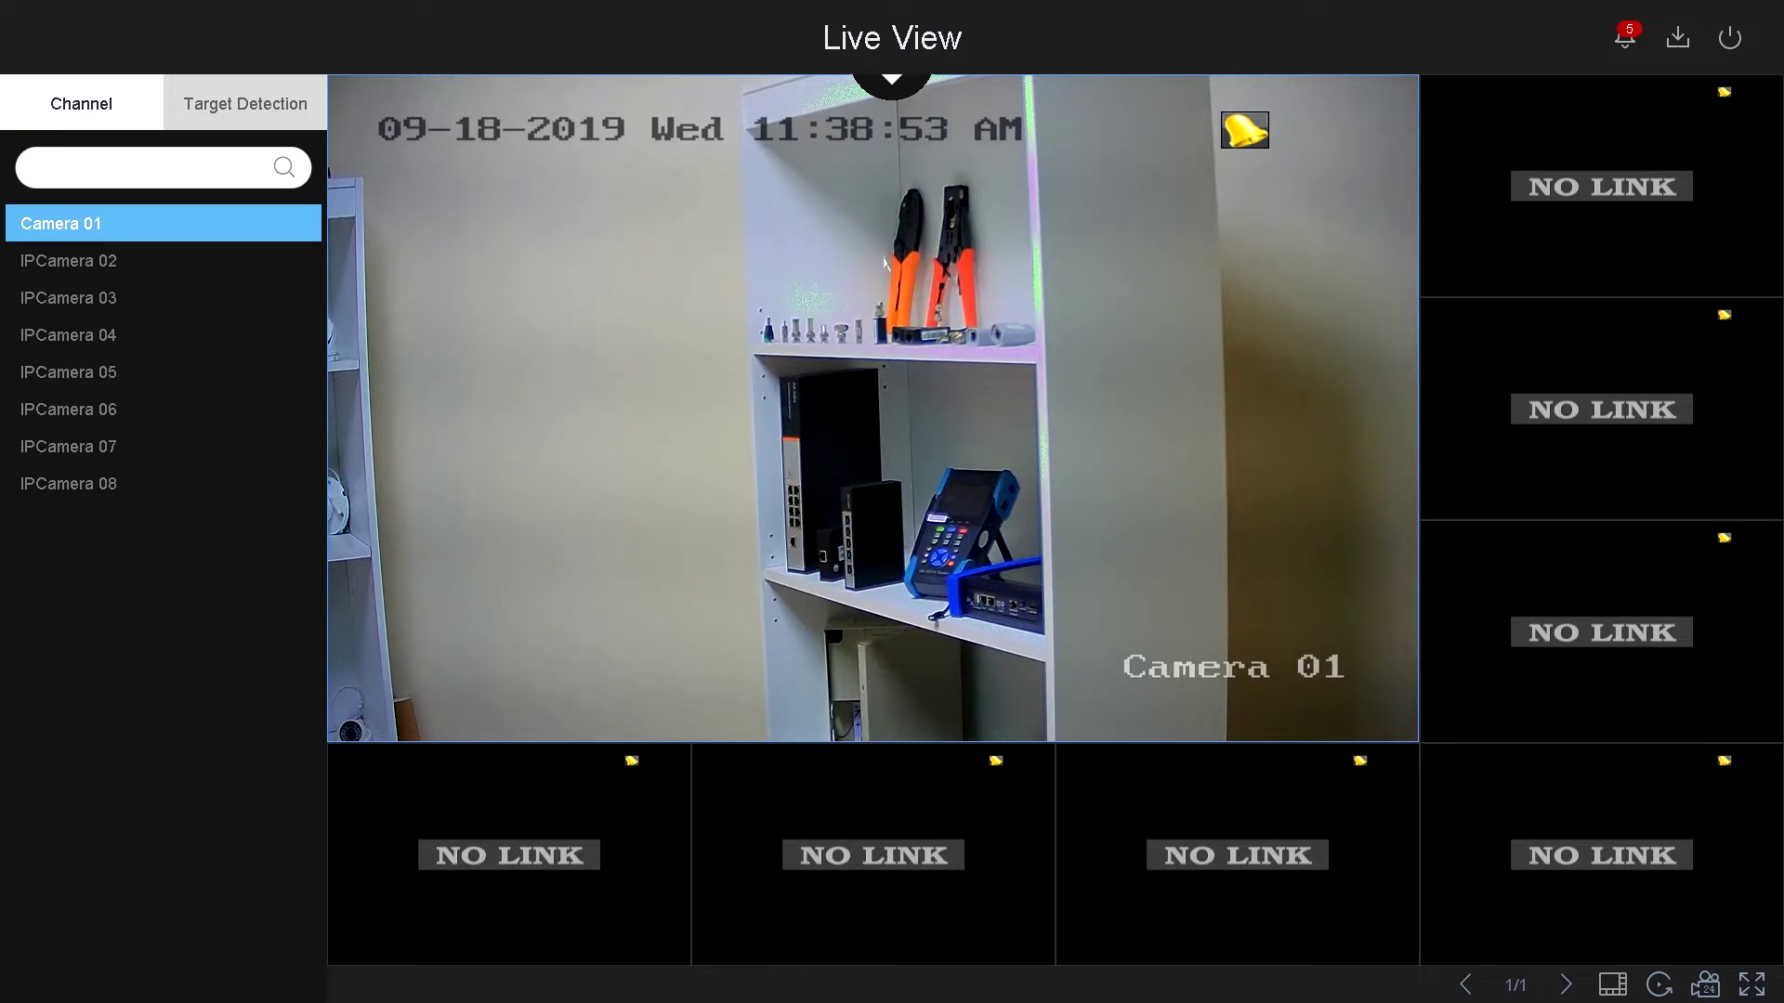
Open the NVR main menu from the Live View screen.
{"action": "left_click", "coordinate": [892, 81]}
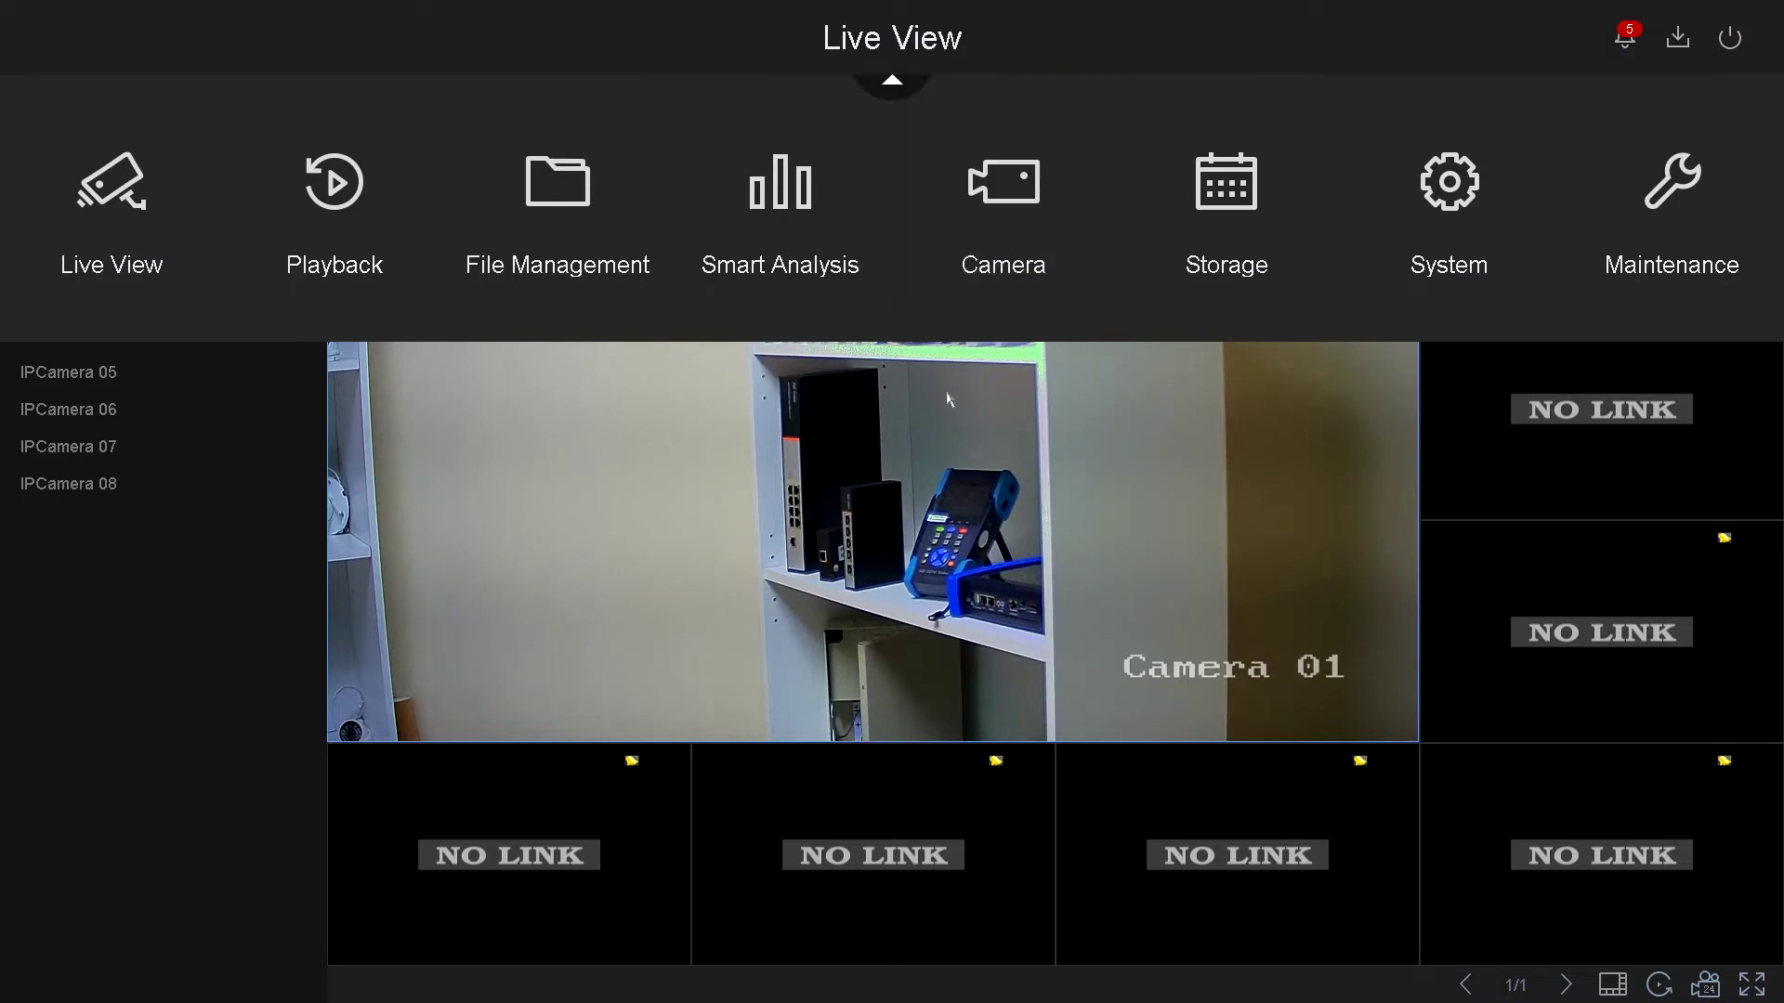
Go to Smart Analysis to view Engine 1's Picture Recognition - Human configuration.
{"action": "left_click", "coordinate": [864, 209]}
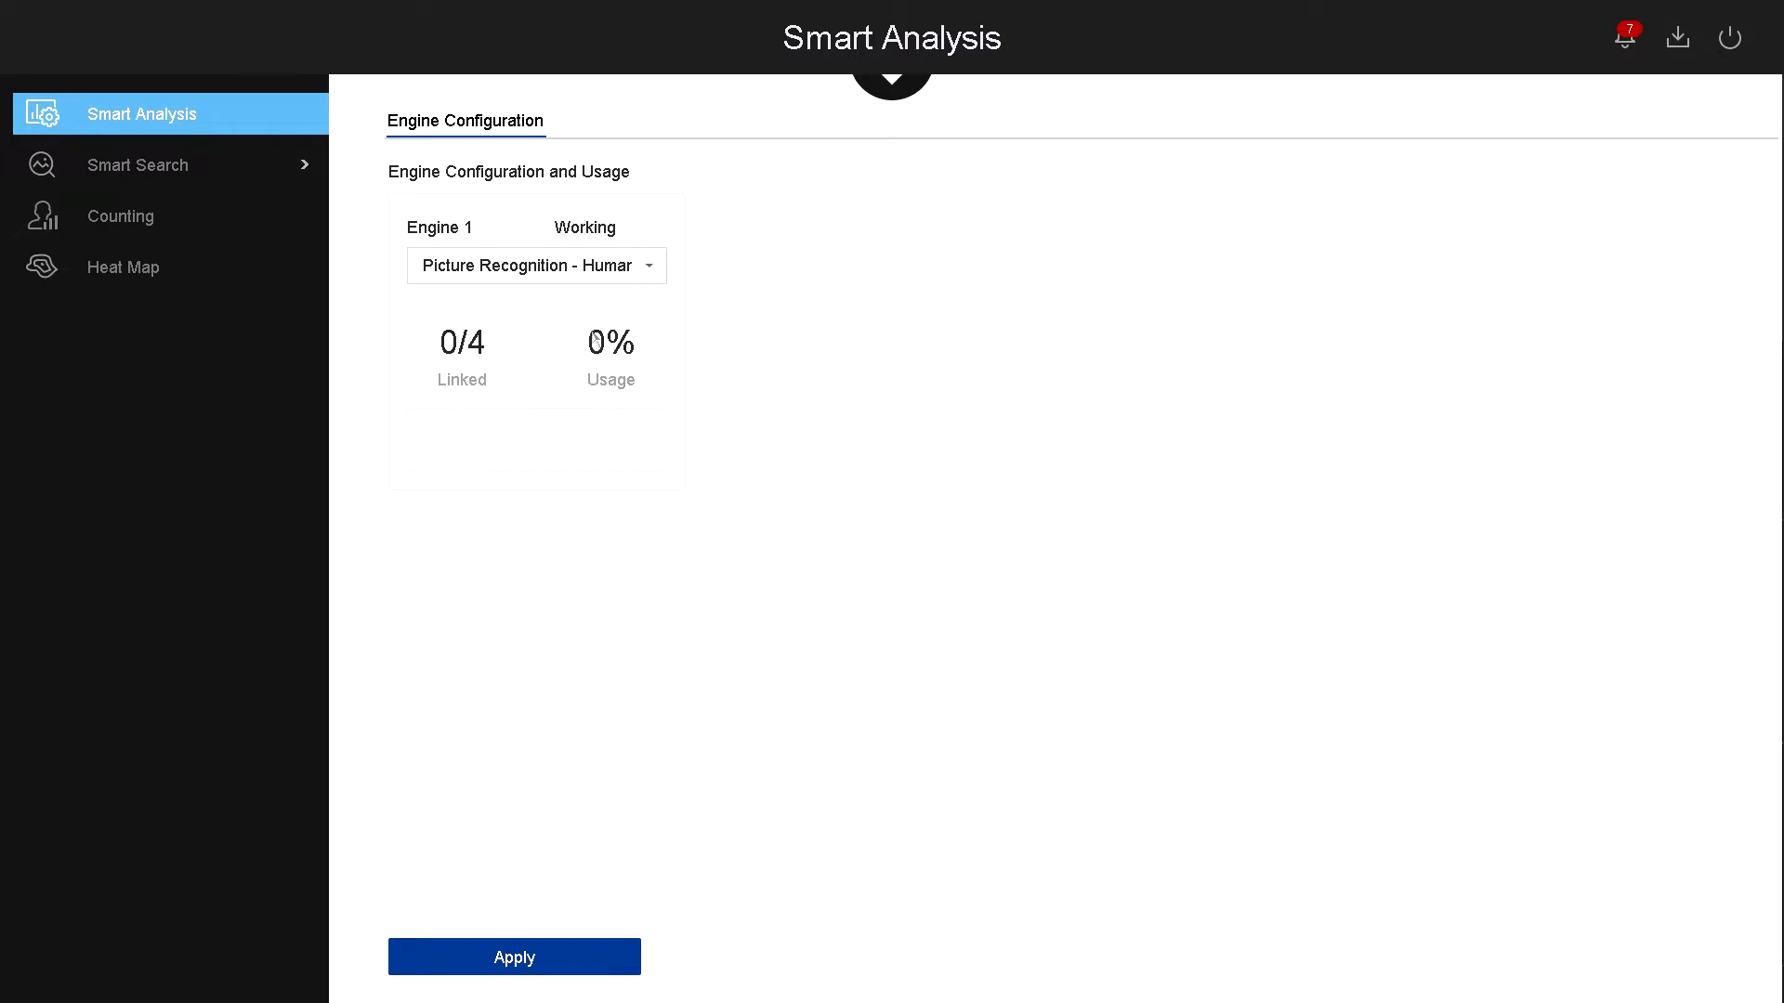
Browse Vehicle Search and bring up the on-screen keyboard for license plate entry.
{"action": "left_click", "coordinate": [202, 164]}
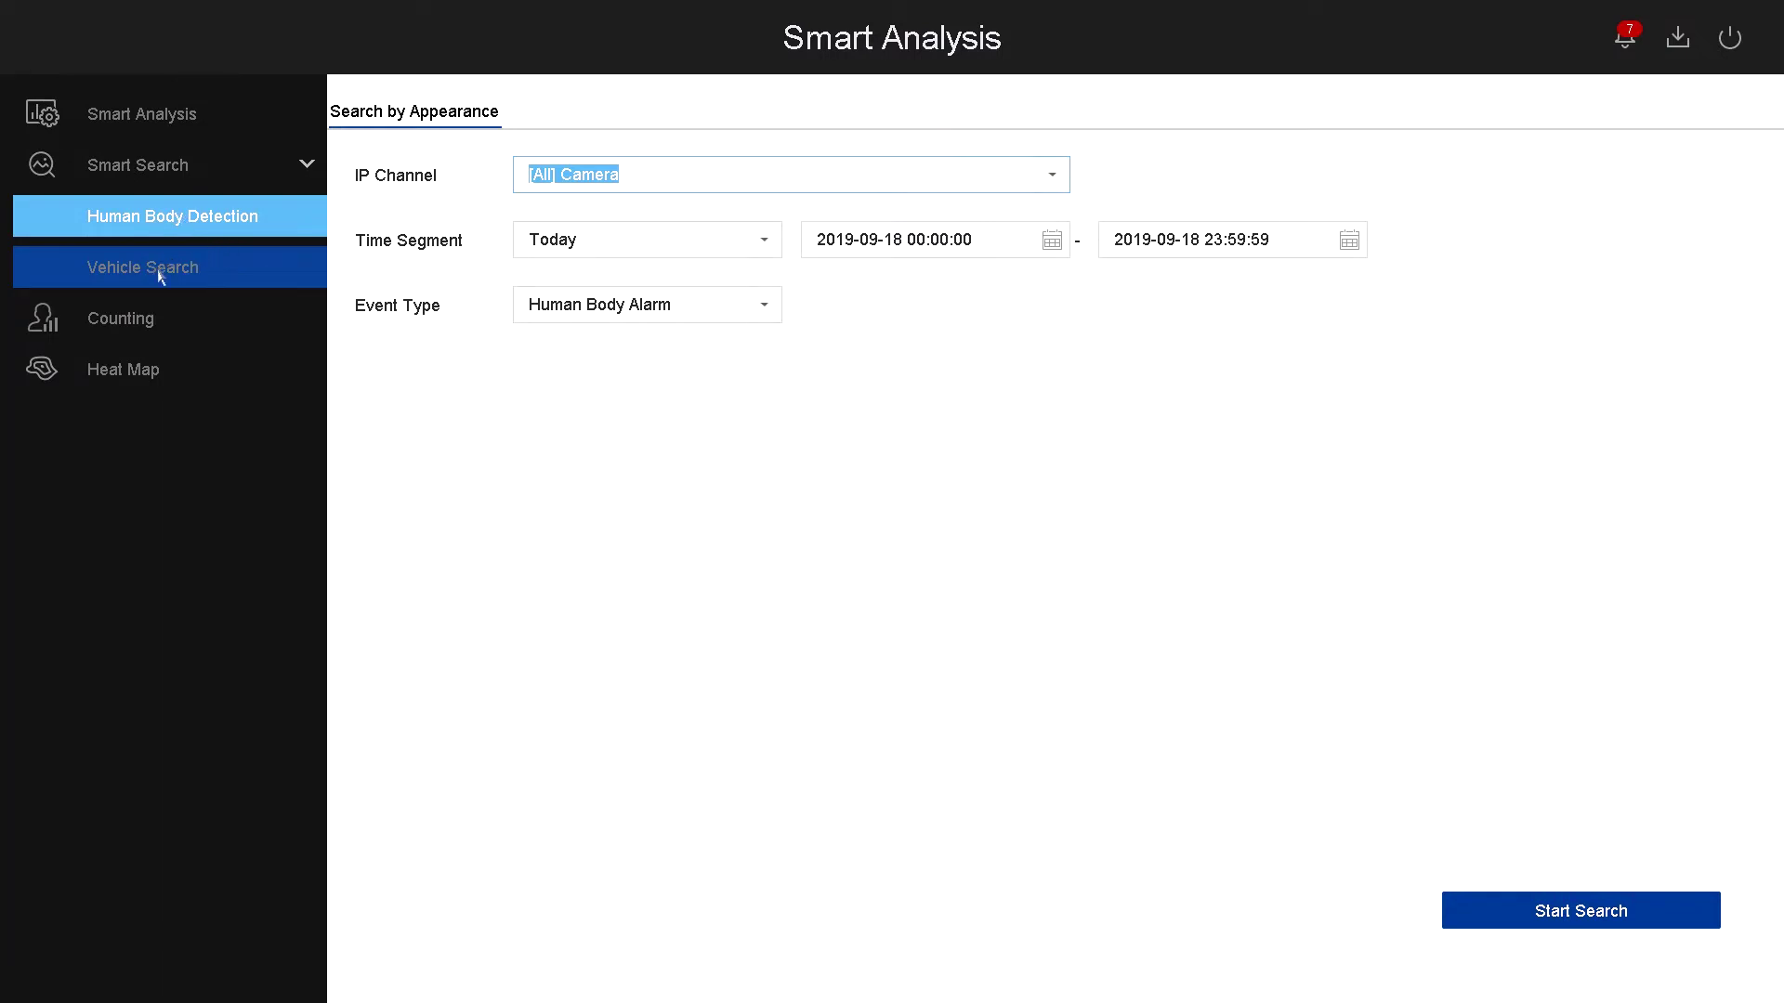
{"action": "left_click", "coordinate": [180, 275]}
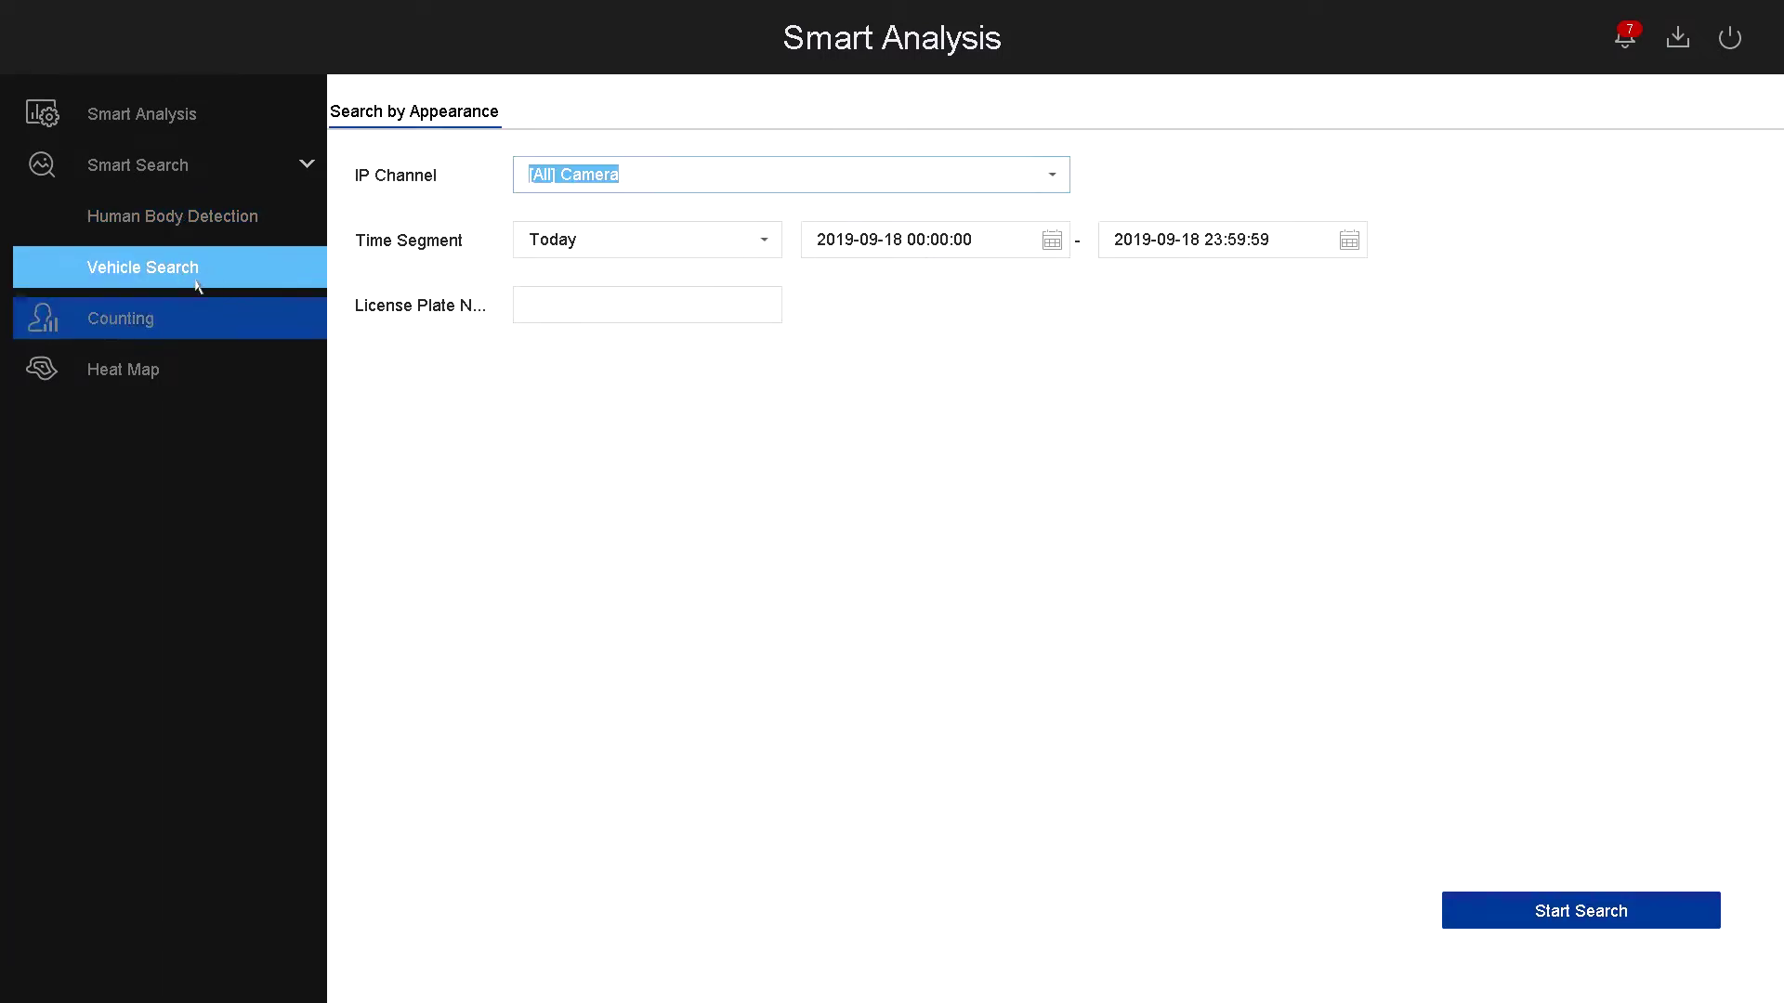
{"action": "left_click", "coordinate": [557, 303]}
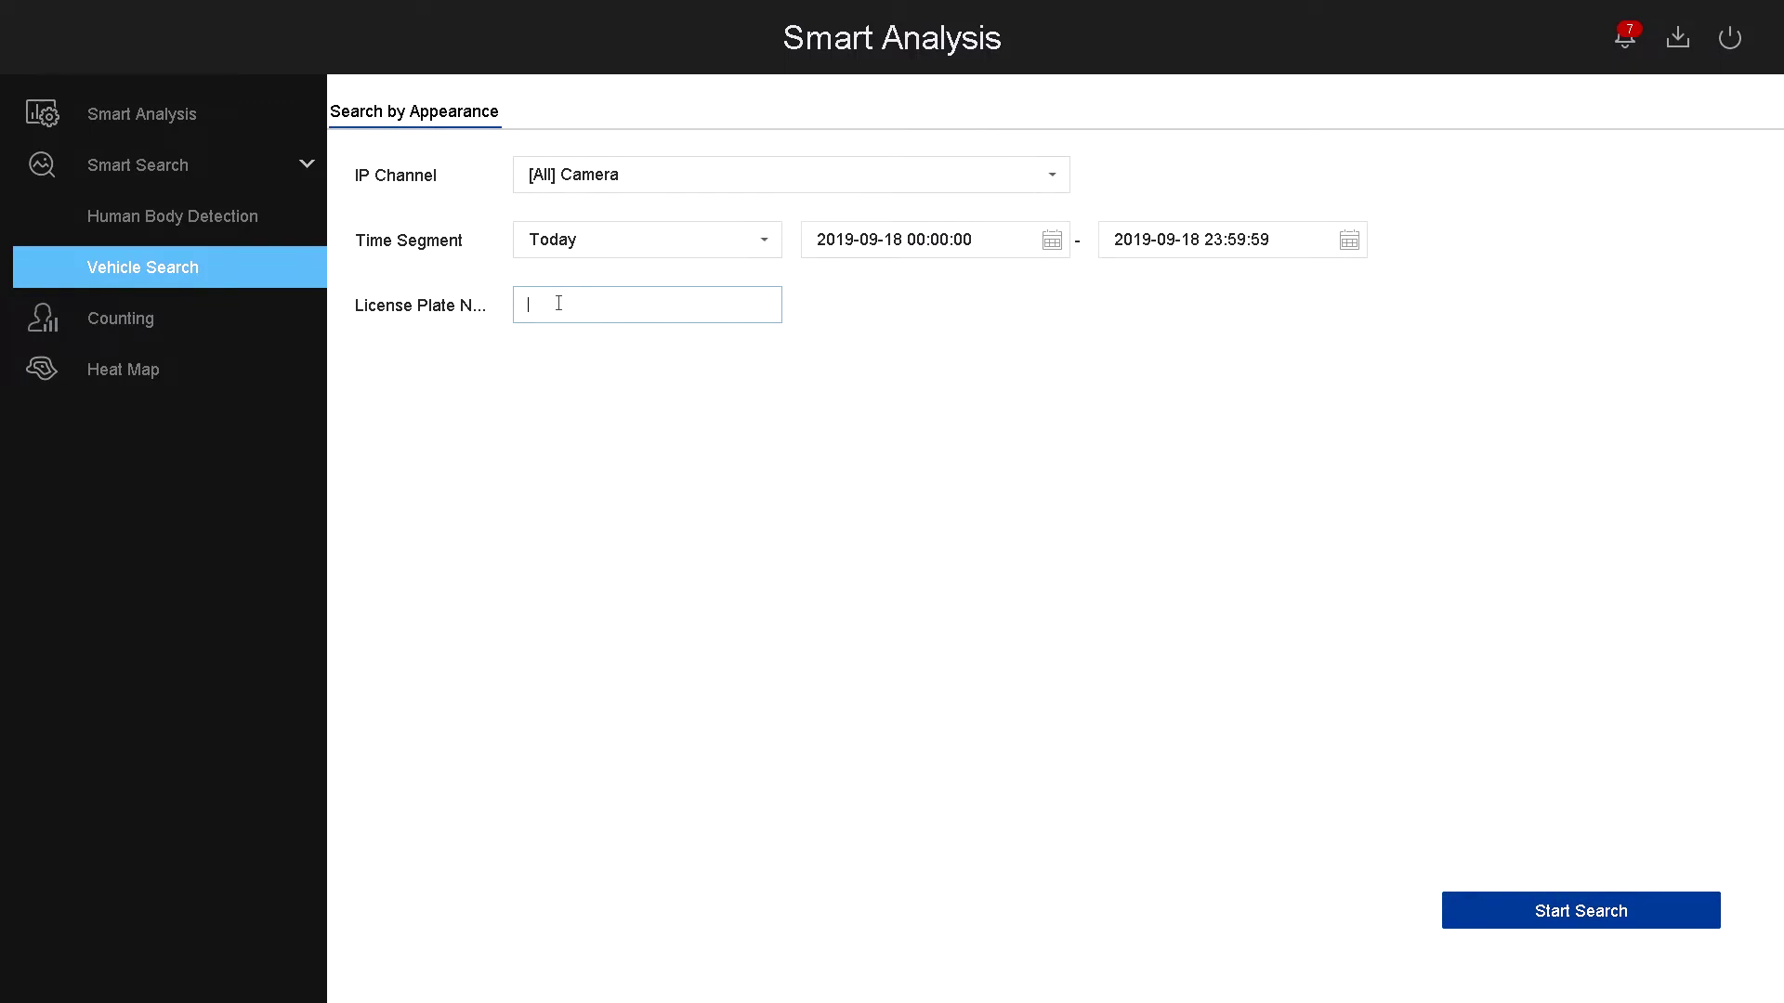
{"action": "left_click", "coordinate": [560, 306]}
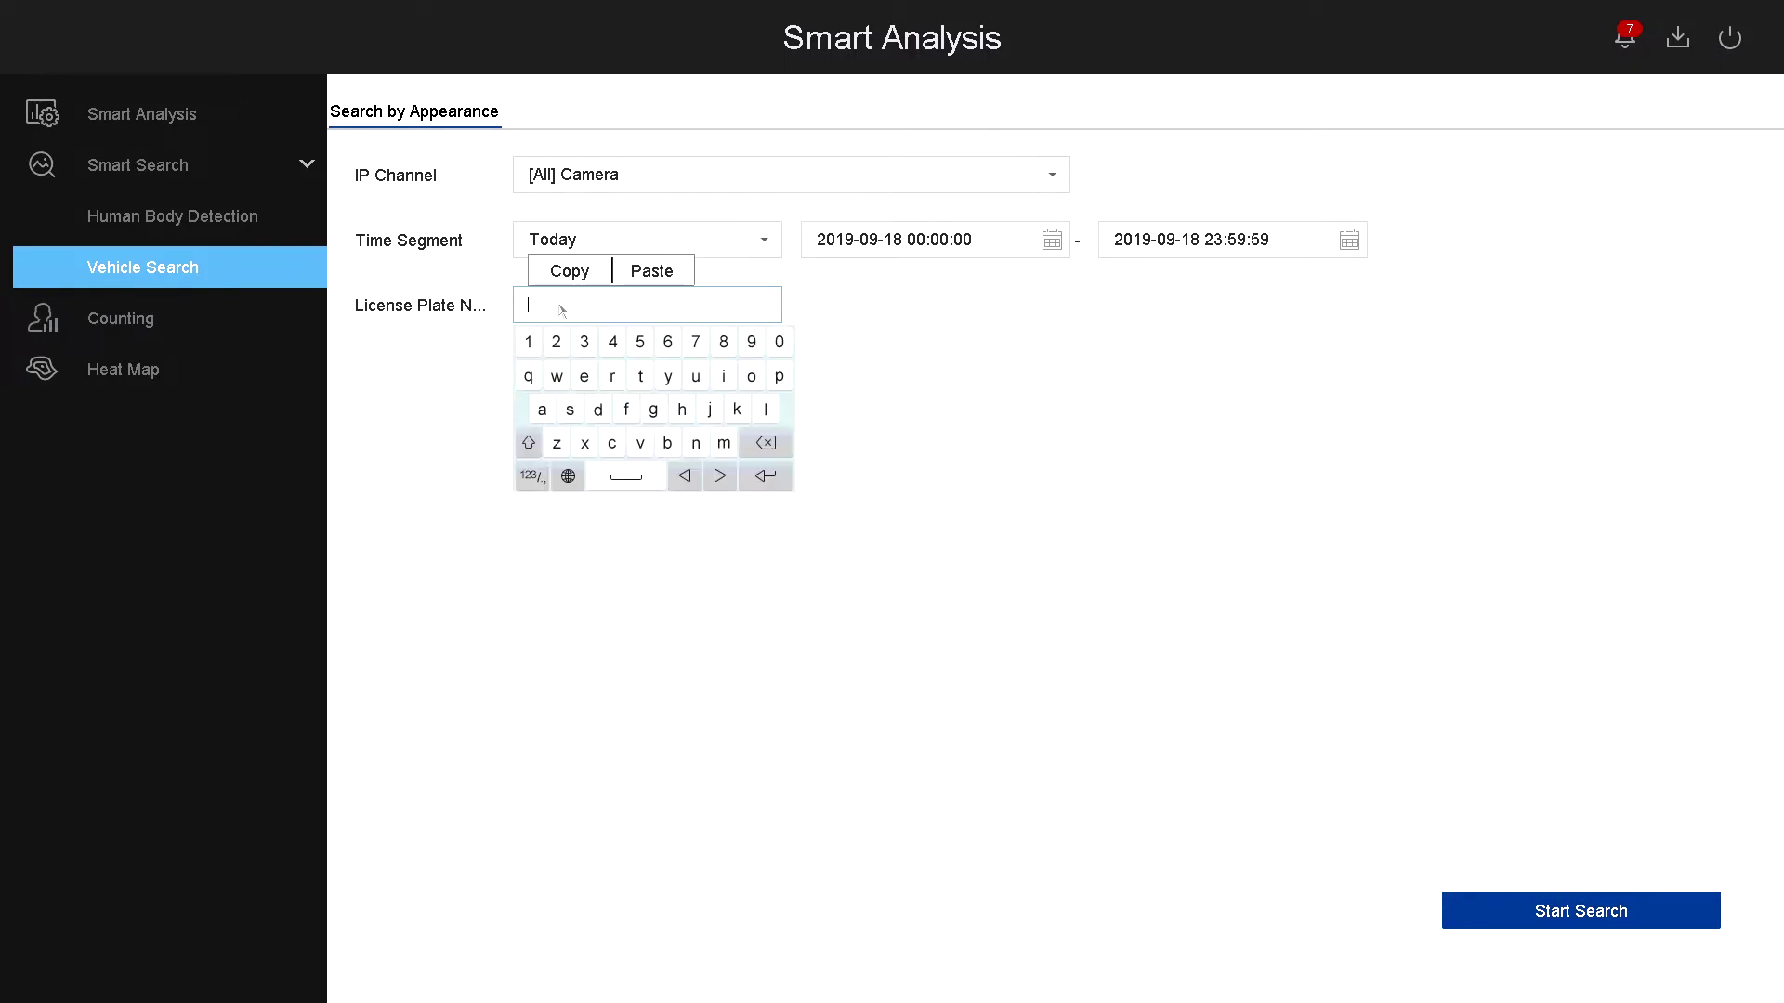
Review Human Body Detection's time segment and event type options, keeping Human Body Alarm.
{"action": "left_click", "coordinate": [201, 227]}
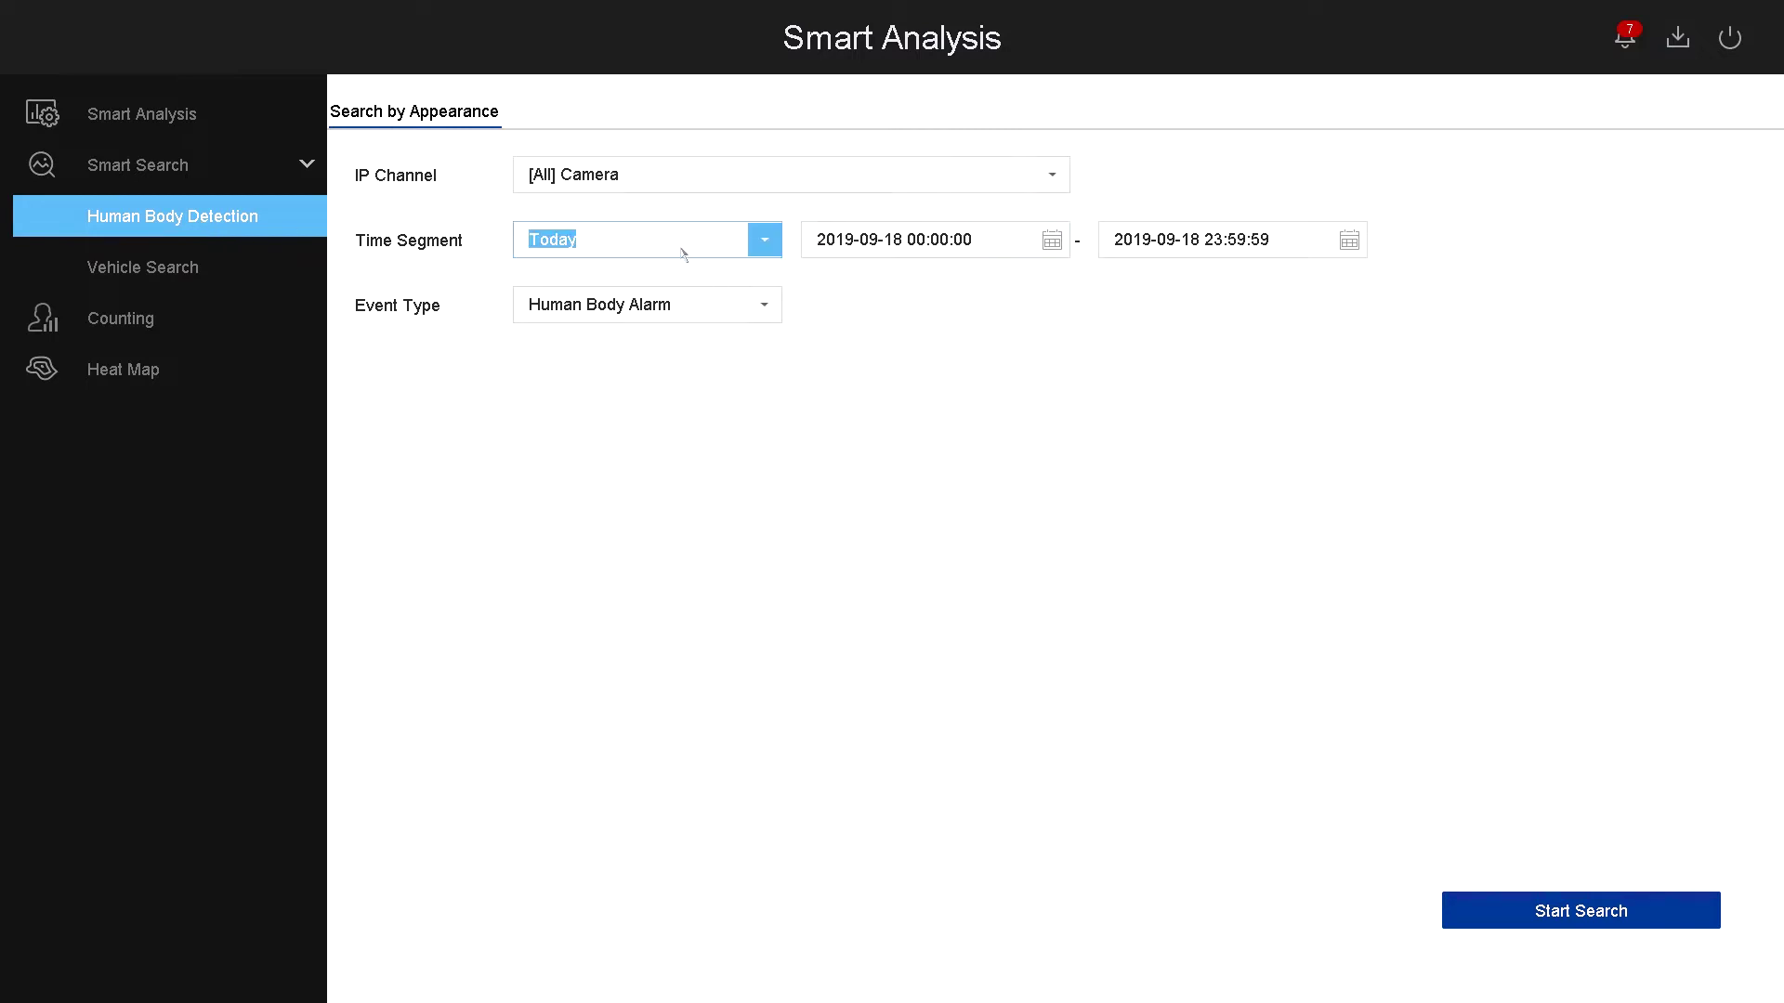
{"action": "left_click", "coordinate": [766, 243]}
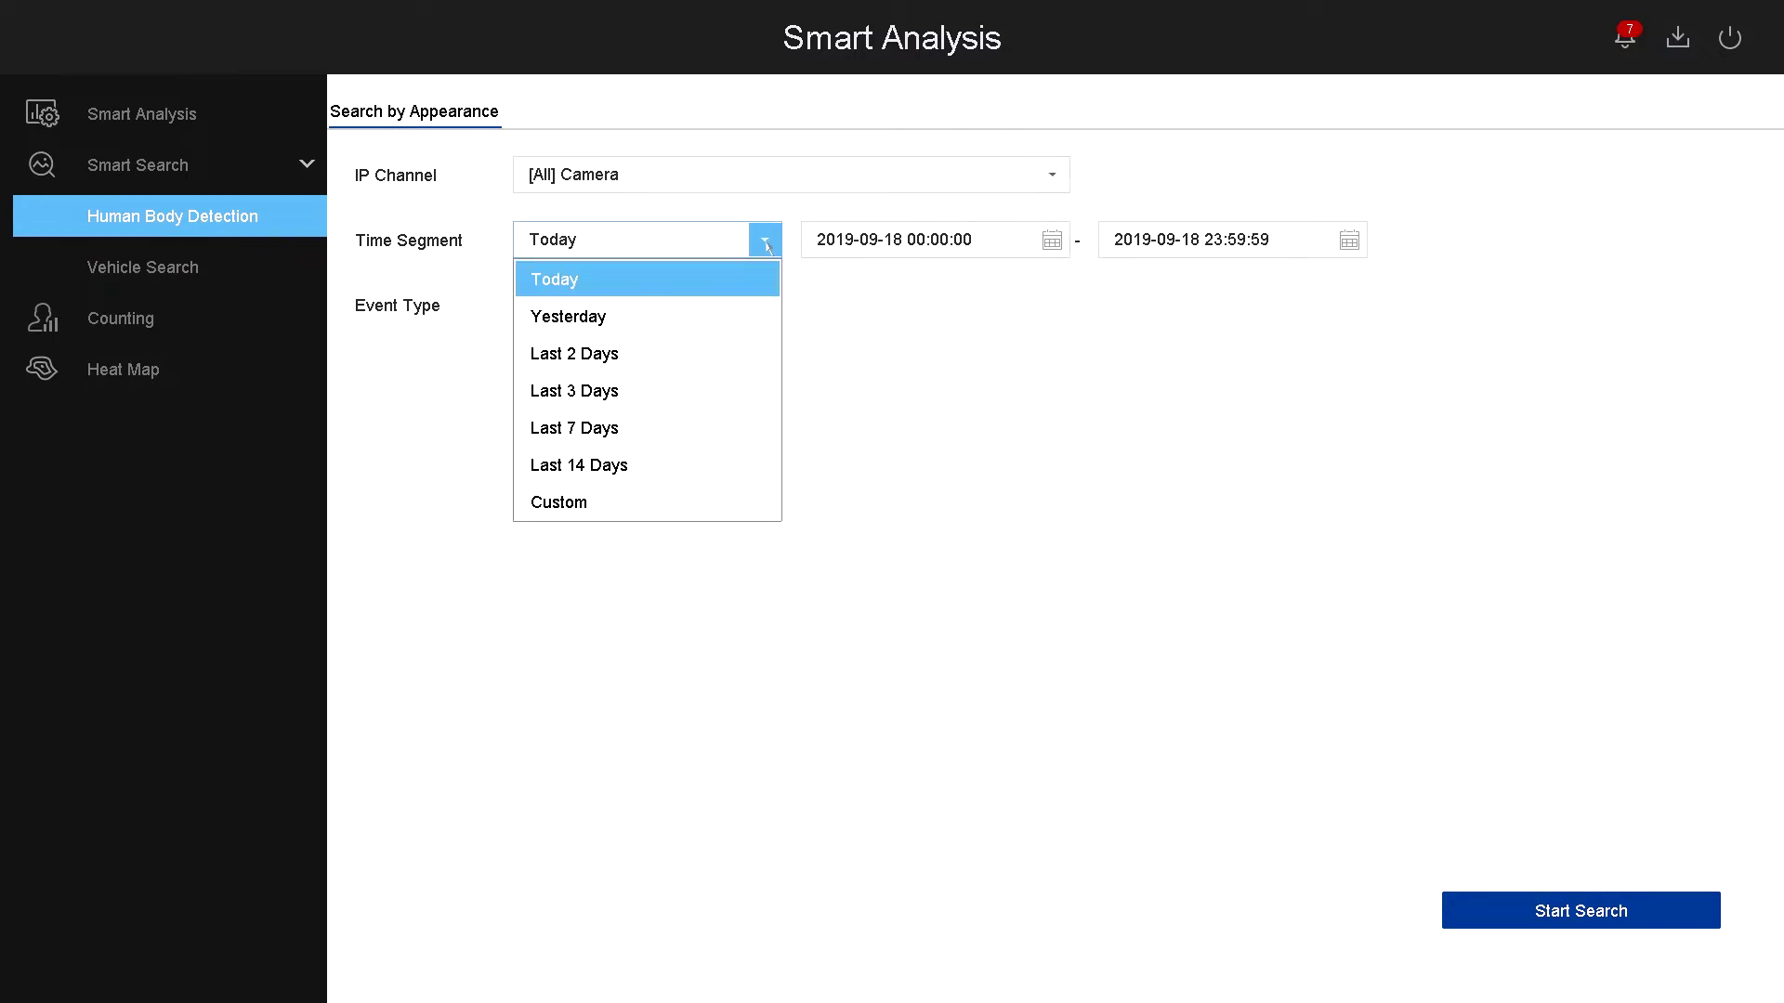
{"action": "left_click", "coordinate": [939, 238]}
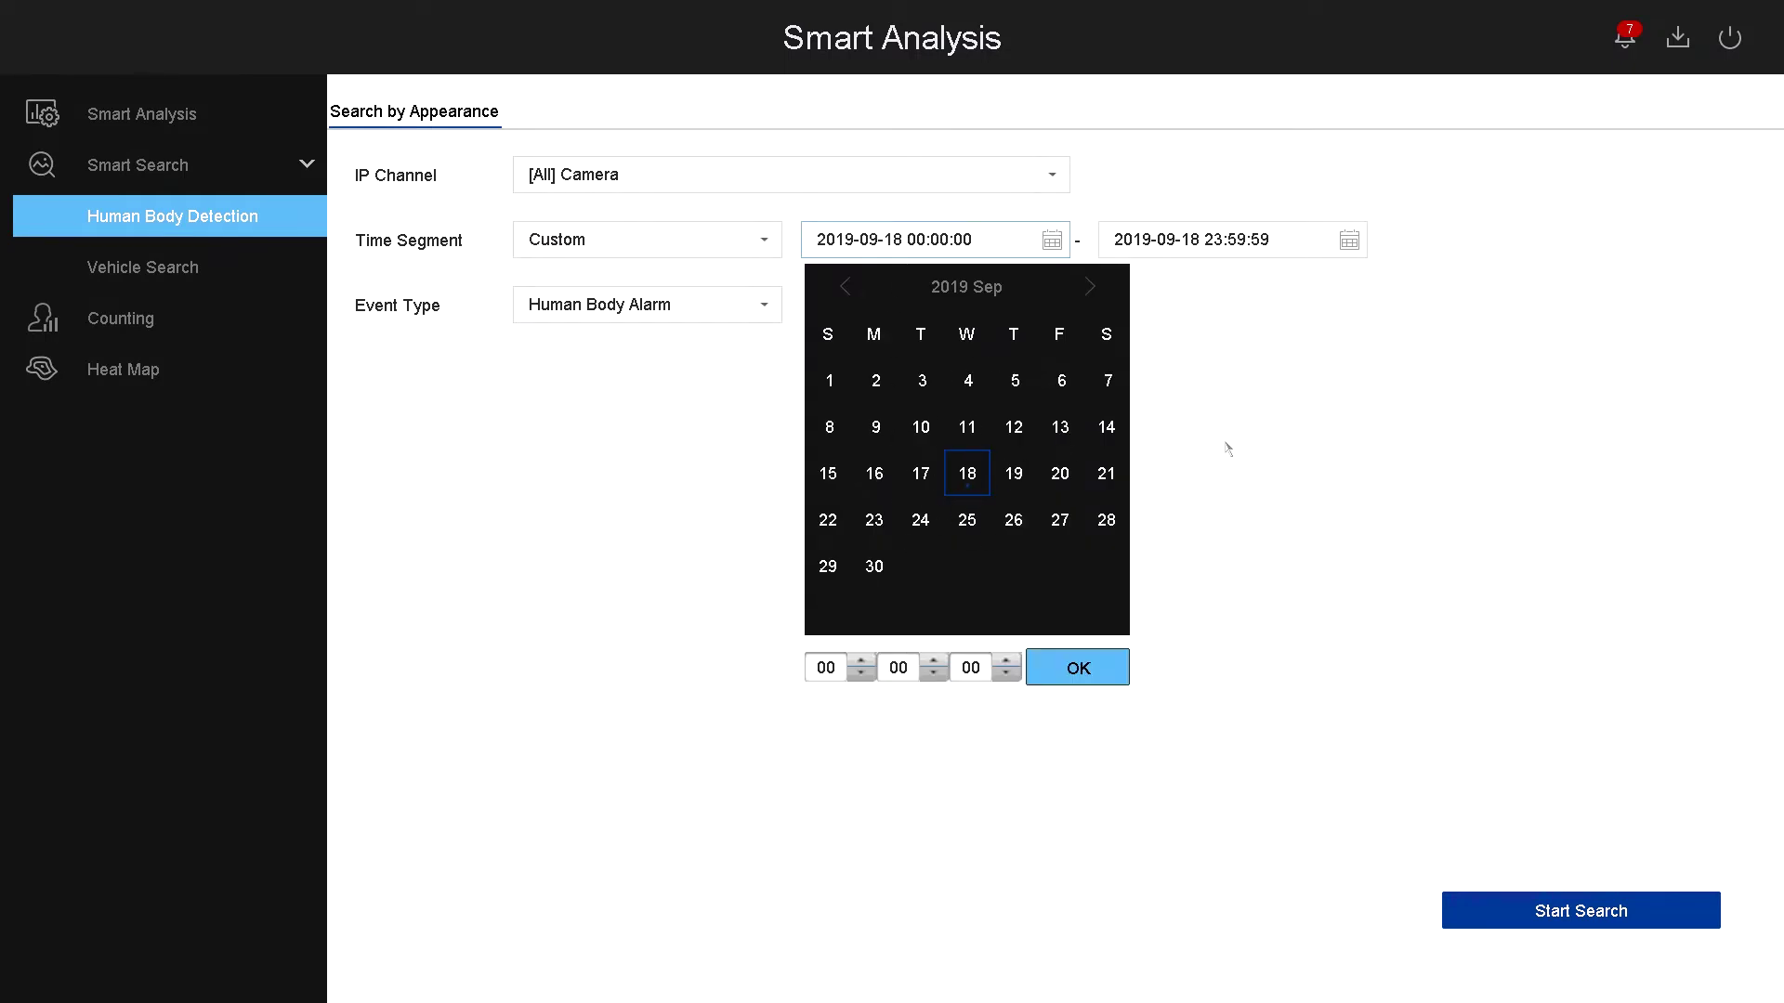
{"action": "left_click", "coordinate": [767, 307]}
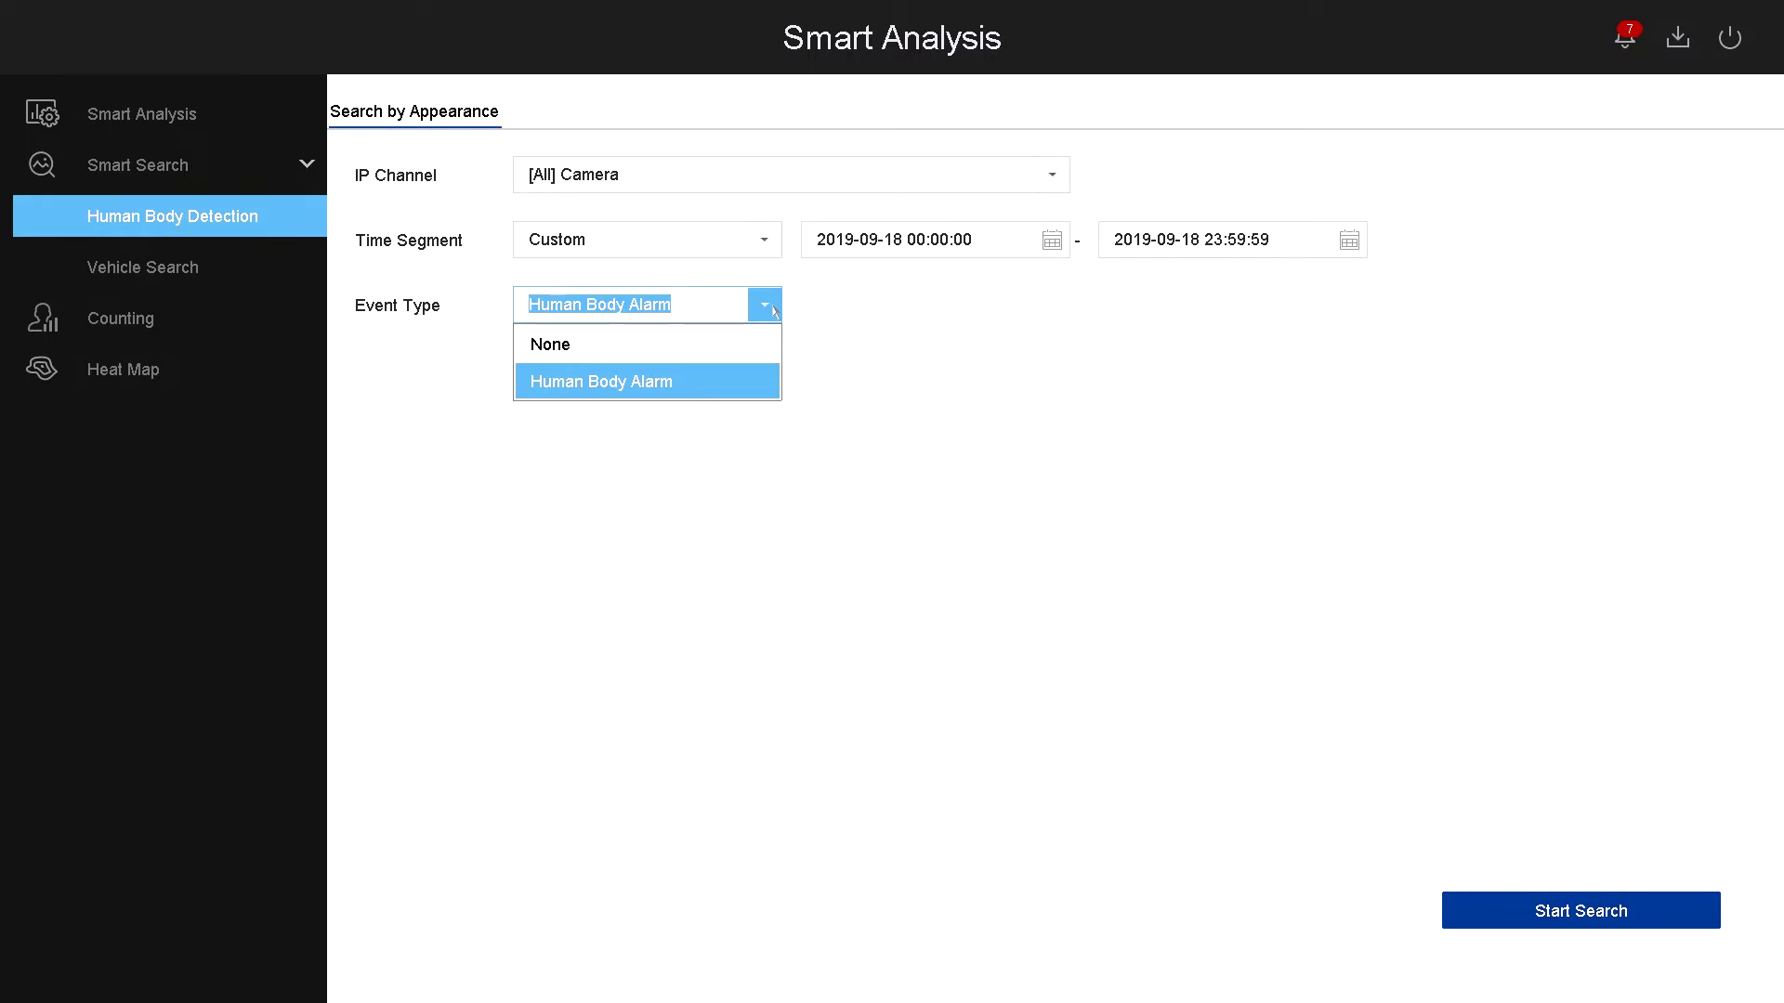
{"action": "left_click", "coordinate": [774, 311]}
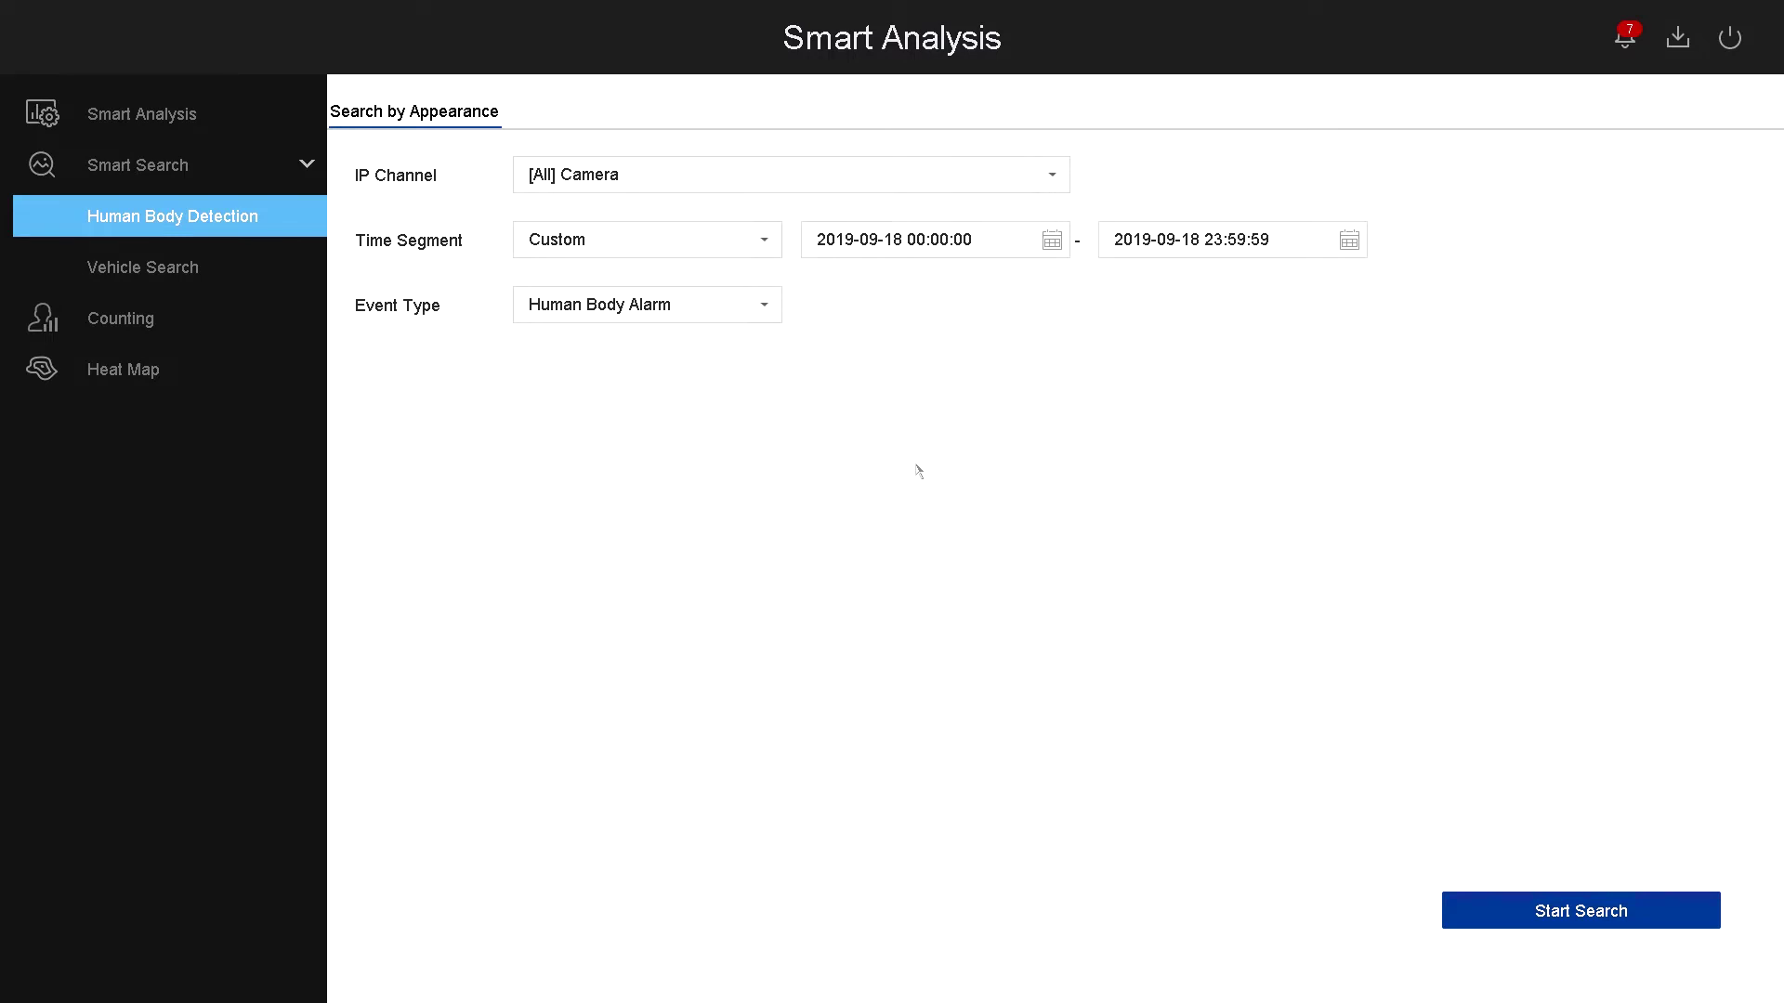
{"action": "left_click", "coordinate": [158, 113]}
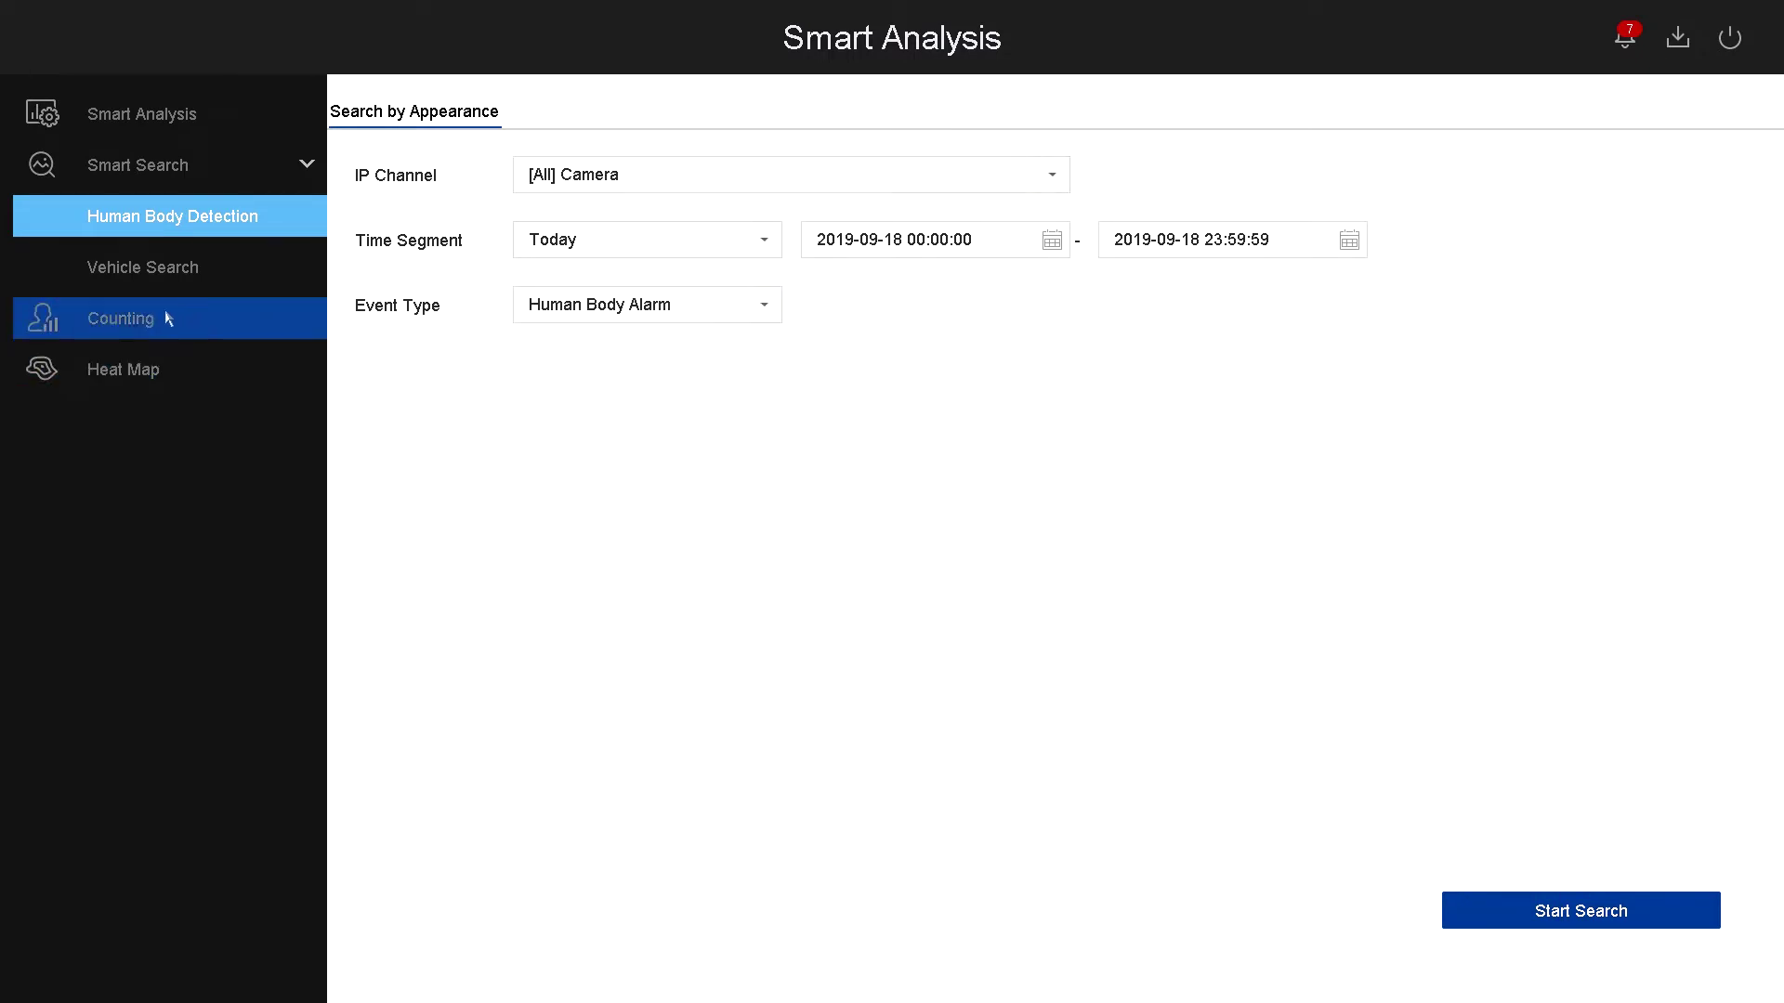
{"action": "left_click", "coordinate": [133, 322]}
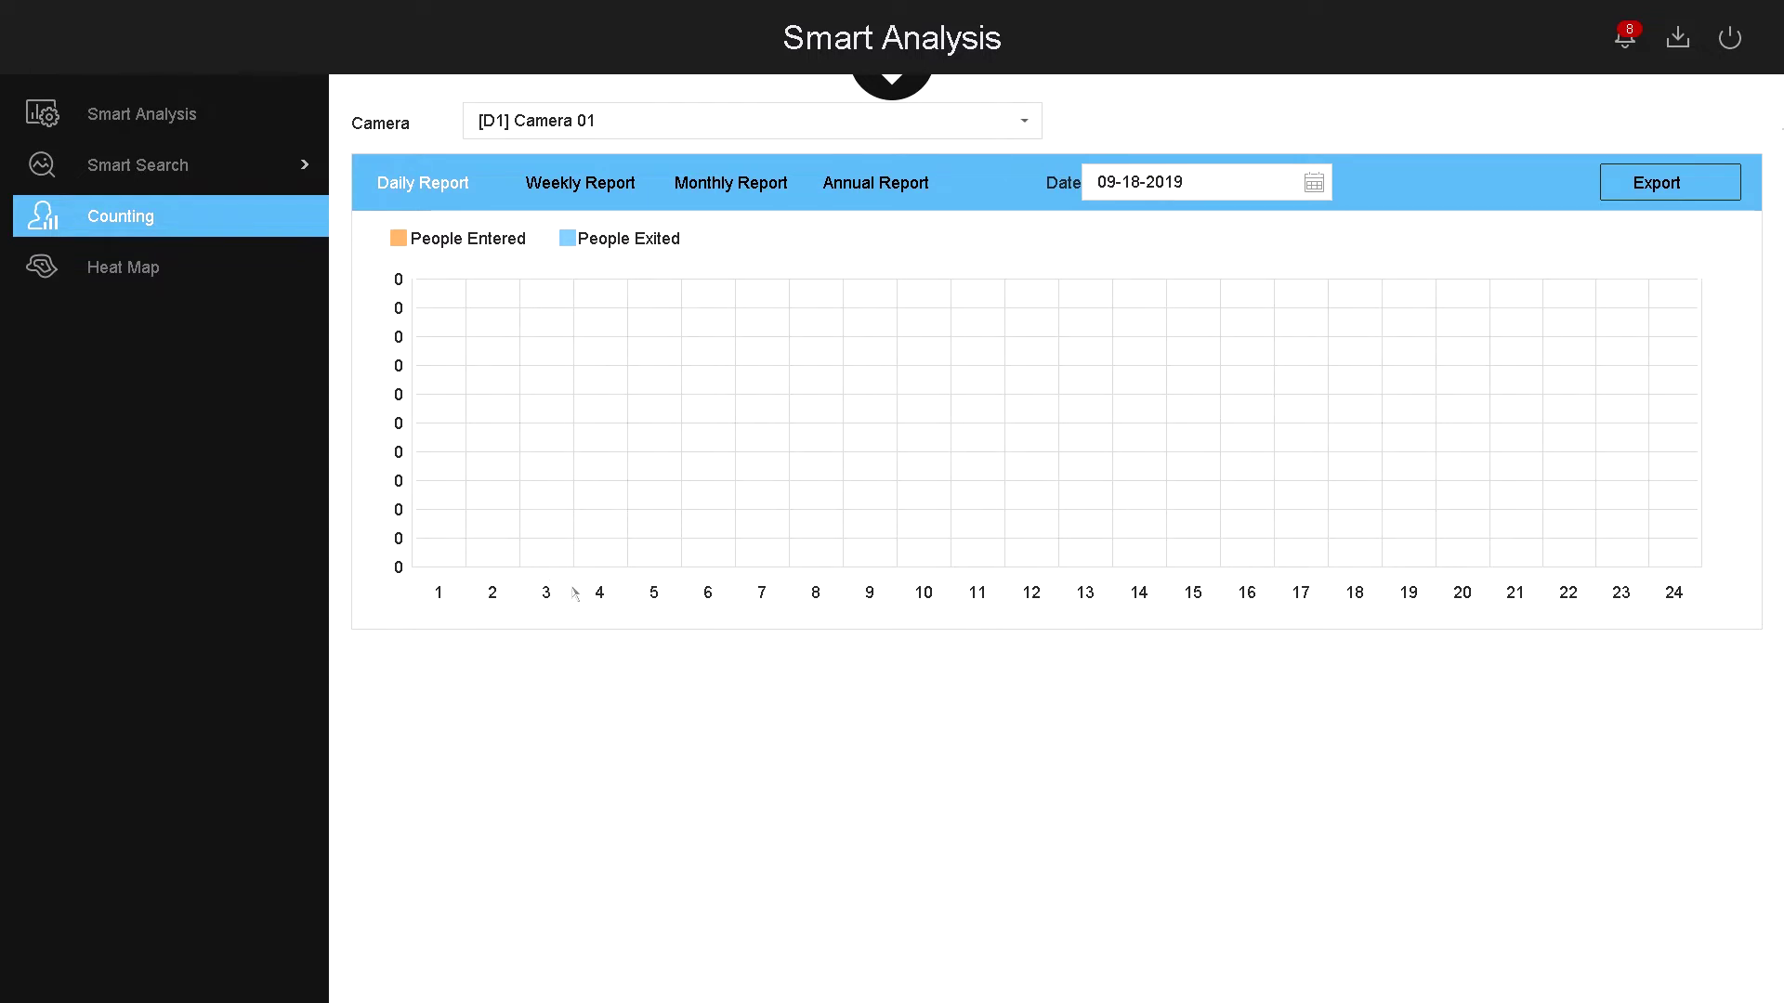
{"action": "left_click", "coordinate": [753, 121]}
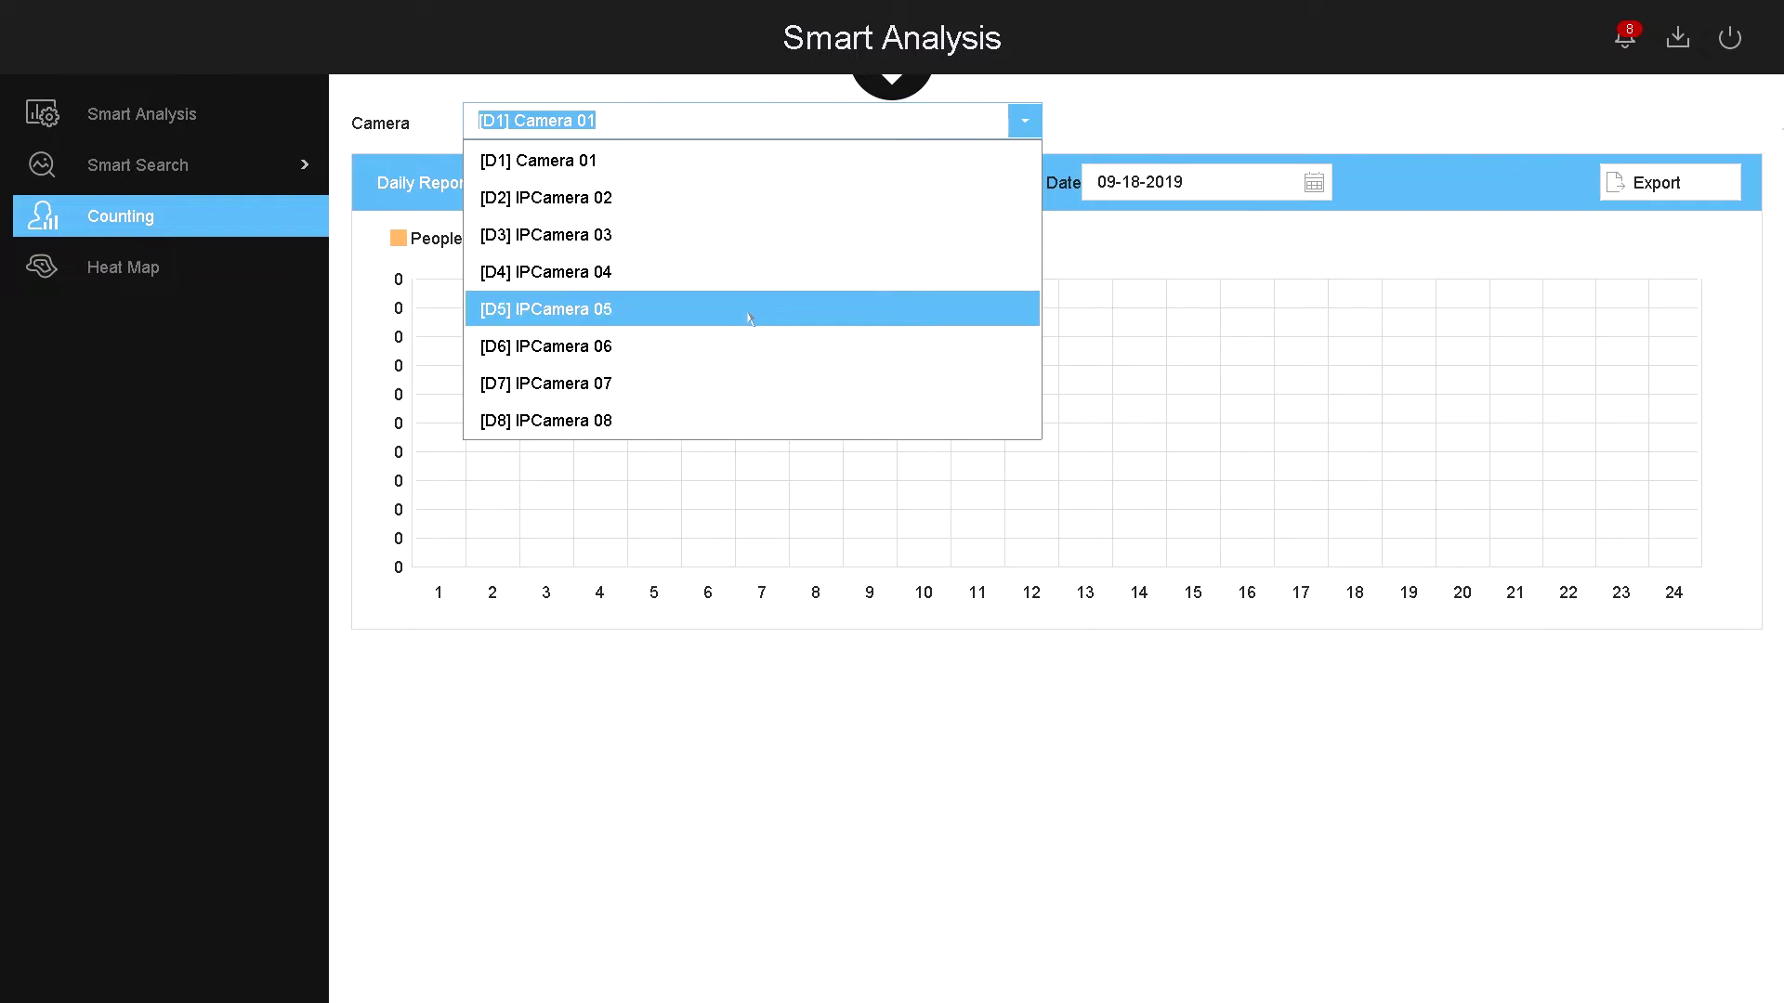
{"action": "left_click", "coordinate": [1197, 185]}
{"action": "left_click", "coordinate": [1199, 183]}
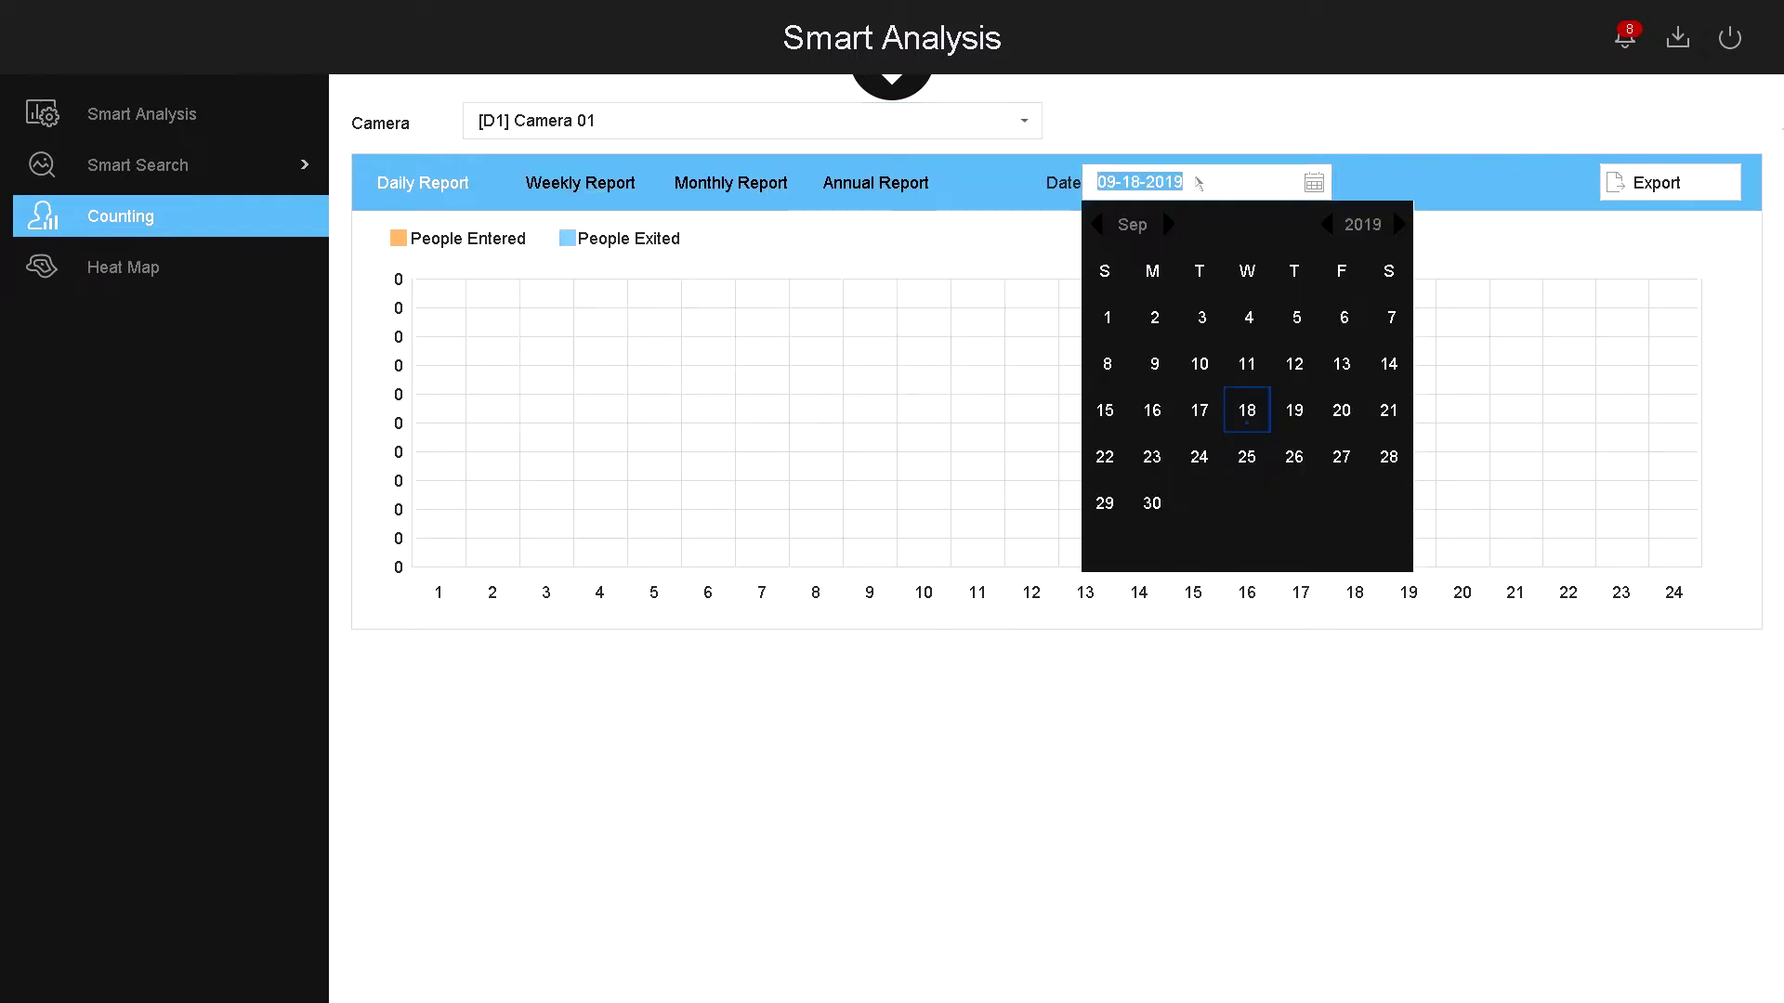
{"action": "left_click", "coordinate": [1198, 180]}
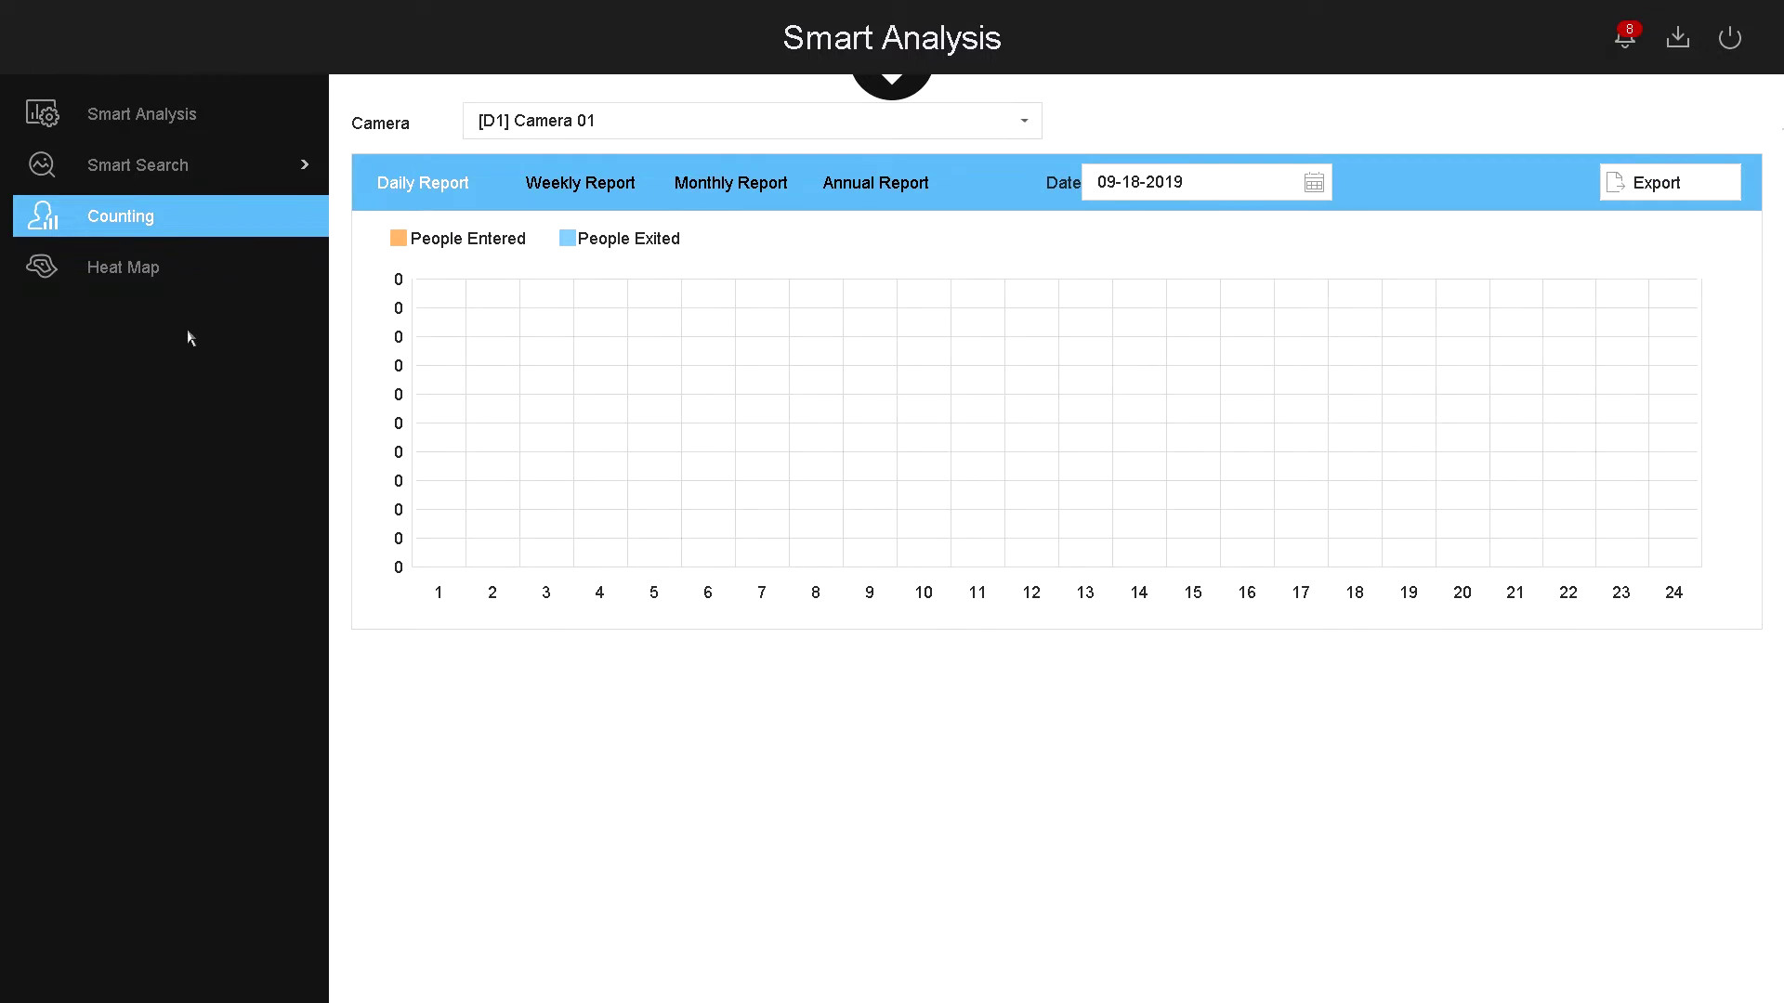
Show Camera 01's Heat Map for 09-18-2019 and check the date calendar.
{"action": "left_click", "coordinate": [136, 280]}
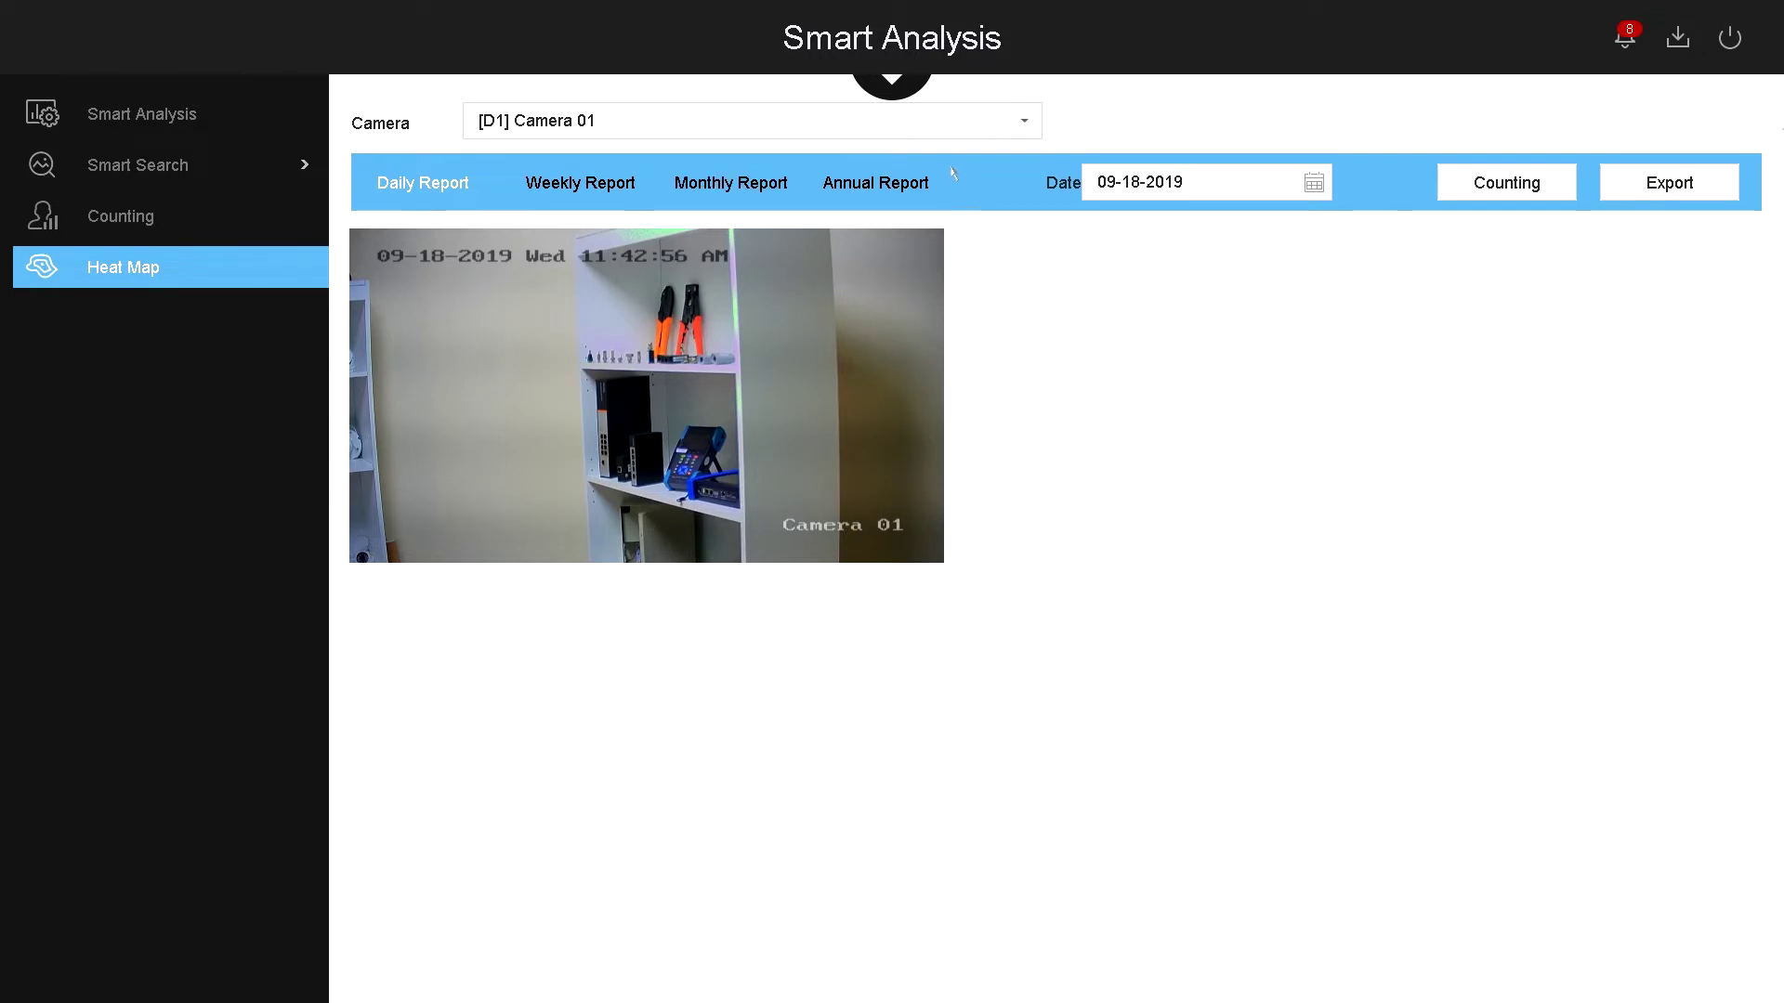
{"action": "left_click", "coordinate": [1236, 187]}
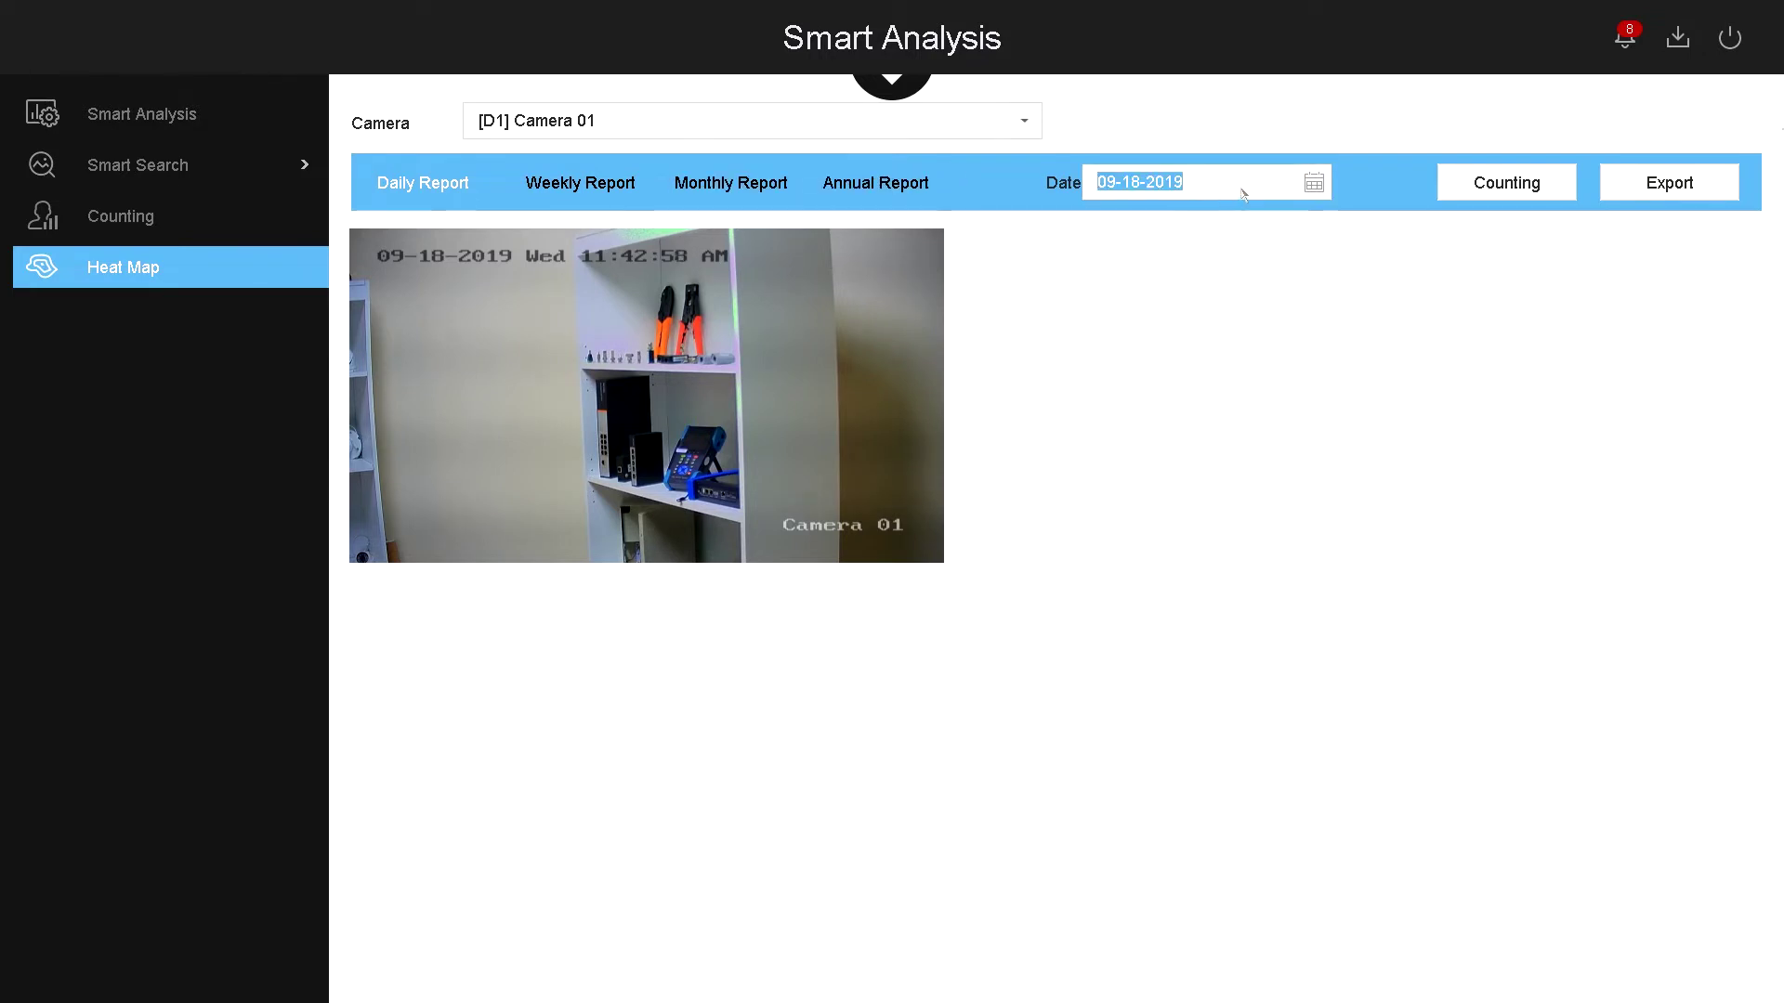
{"action": "left_click", "coordinate": [1516, 263]}
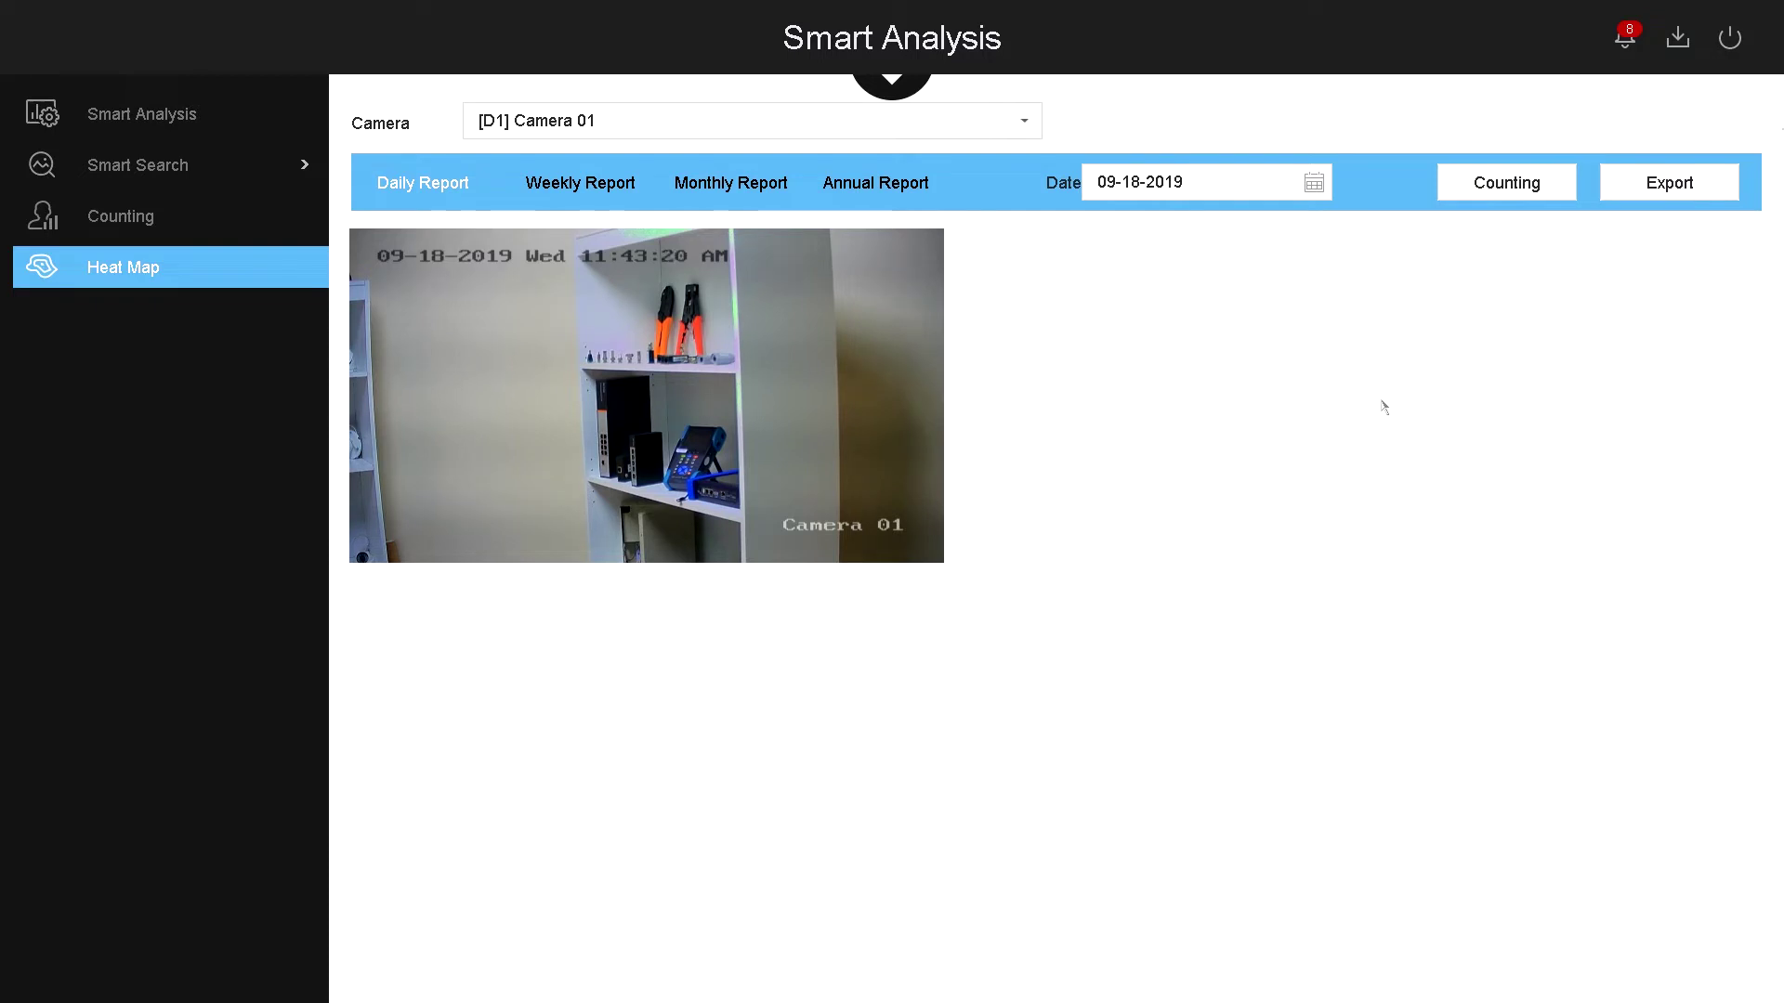
Go to the IP Camera list and briefly preview Camera 01's live video.
{"action": "left_click", "coordinate": [892, 81]}
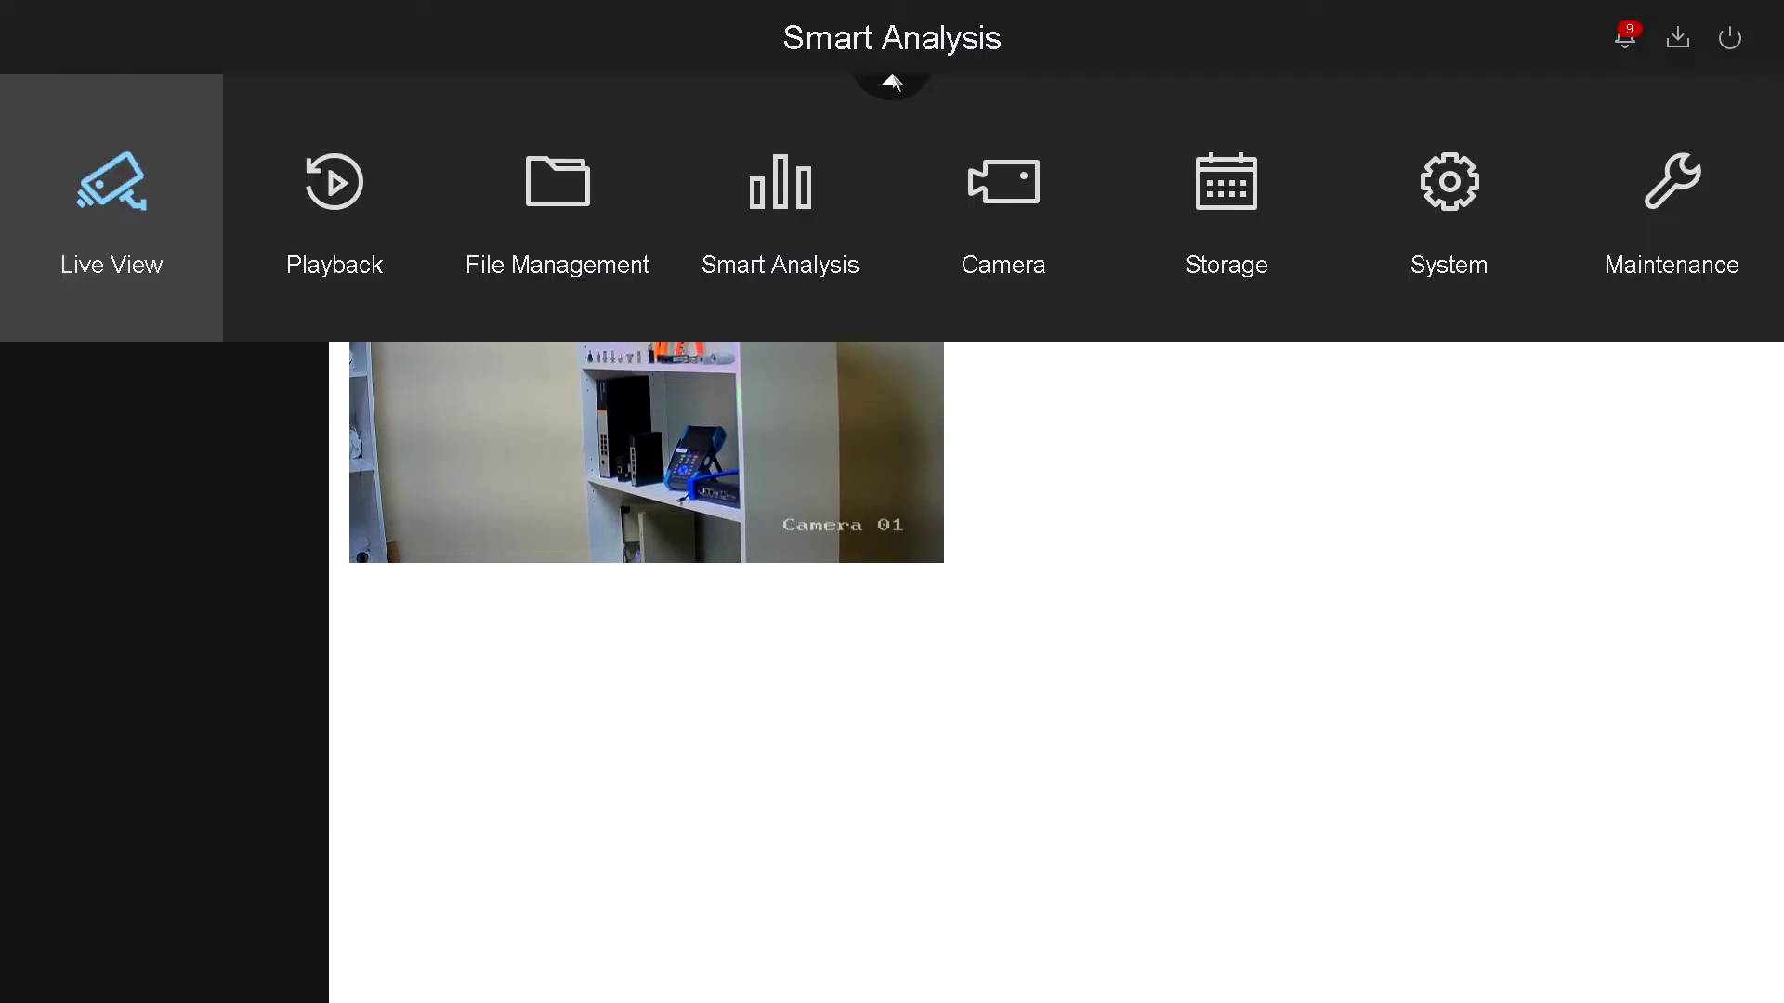
{"action": "left_click", "coordinate": [1040, 186]}
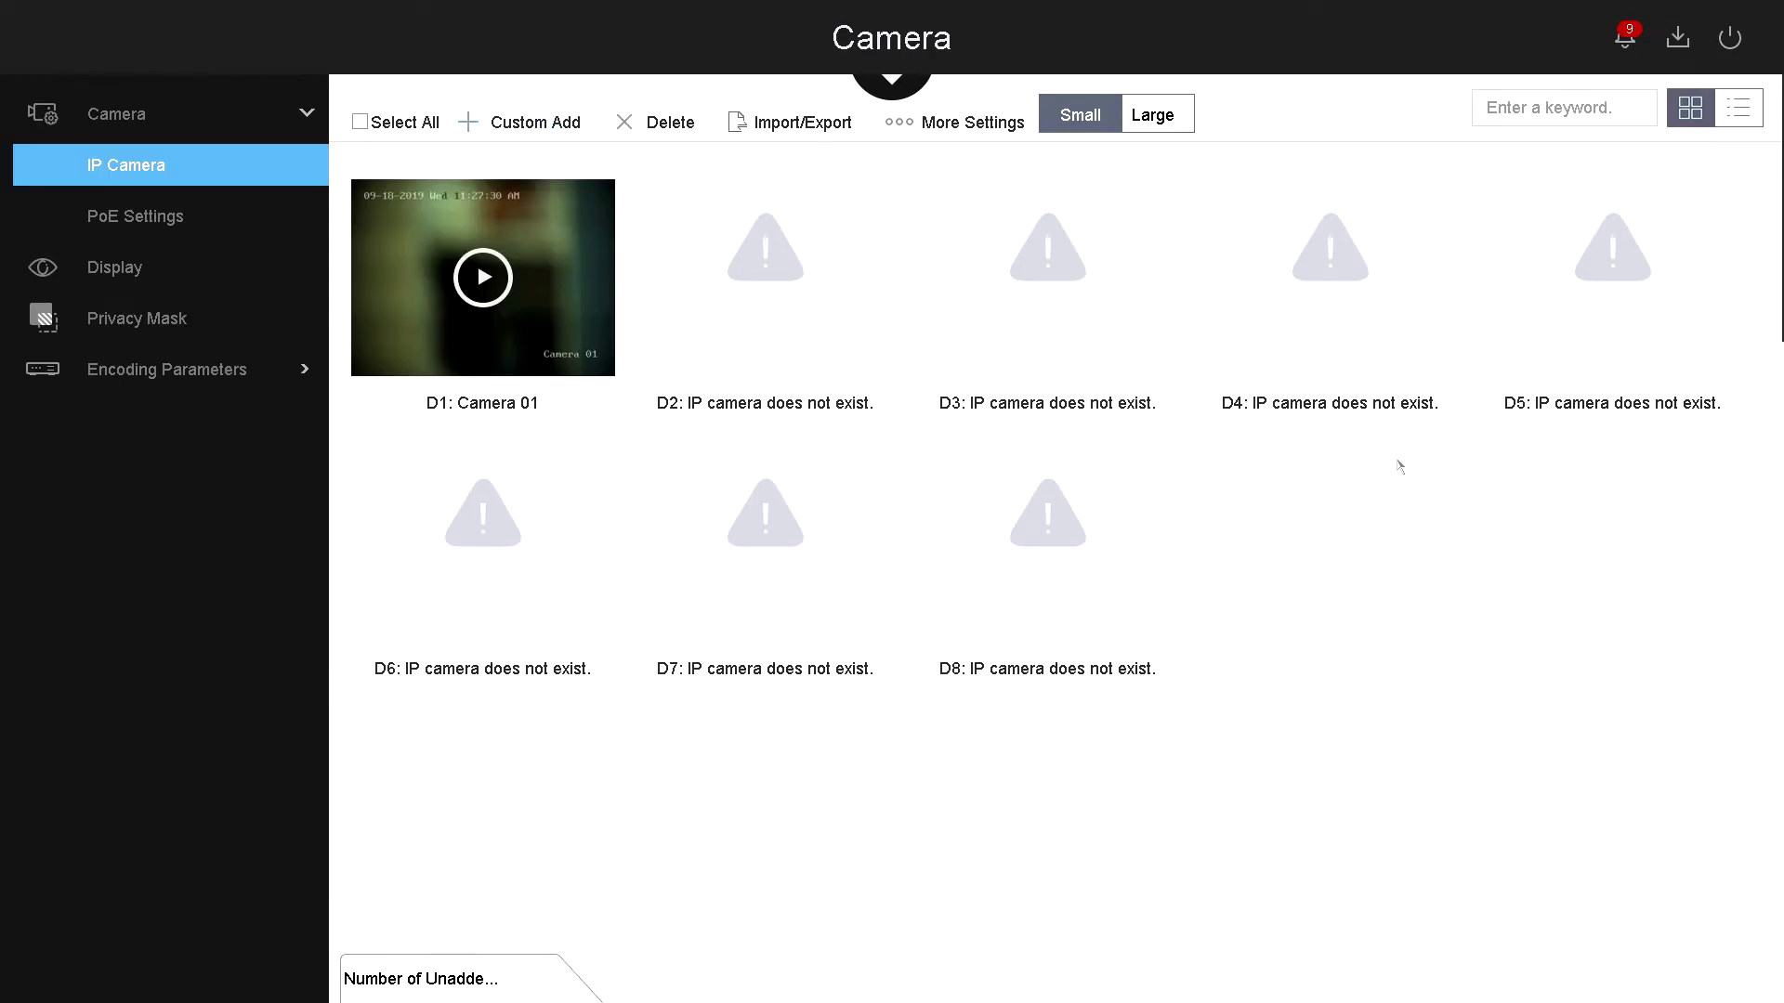
{"action": "mouse_move", "coordinate": [1027, 551]}
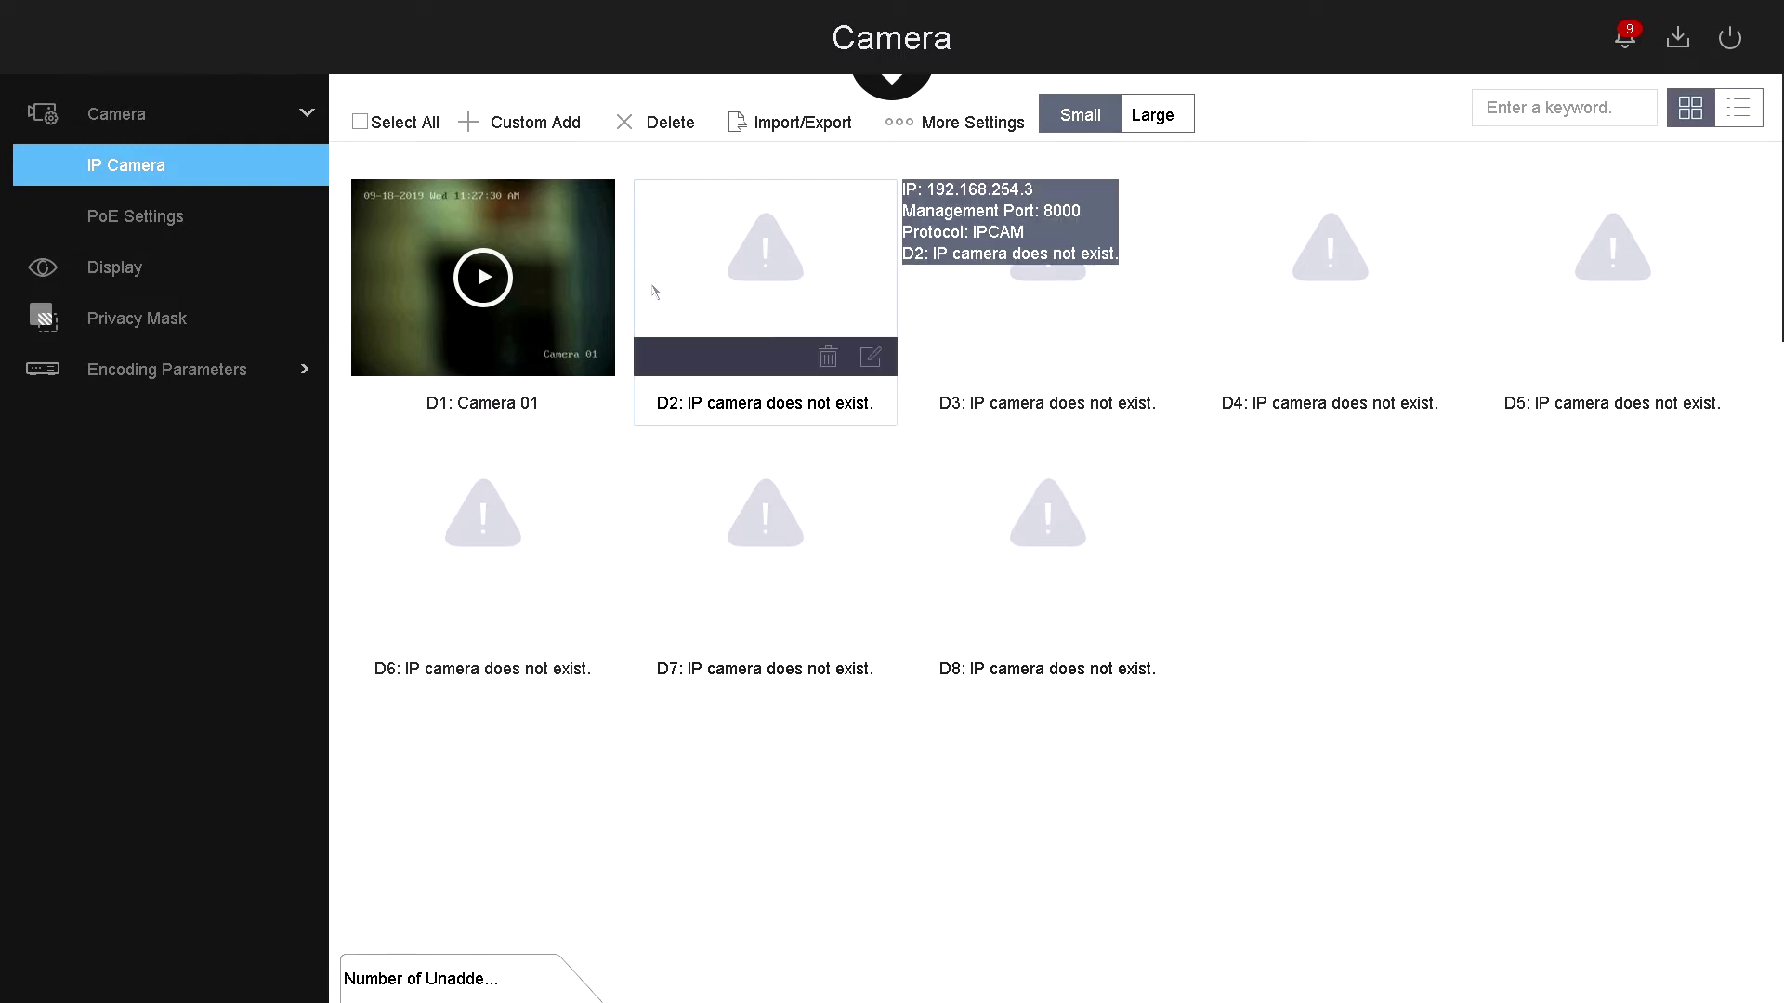
{"action": "mouse_move", "coordinate": [511, 267]}
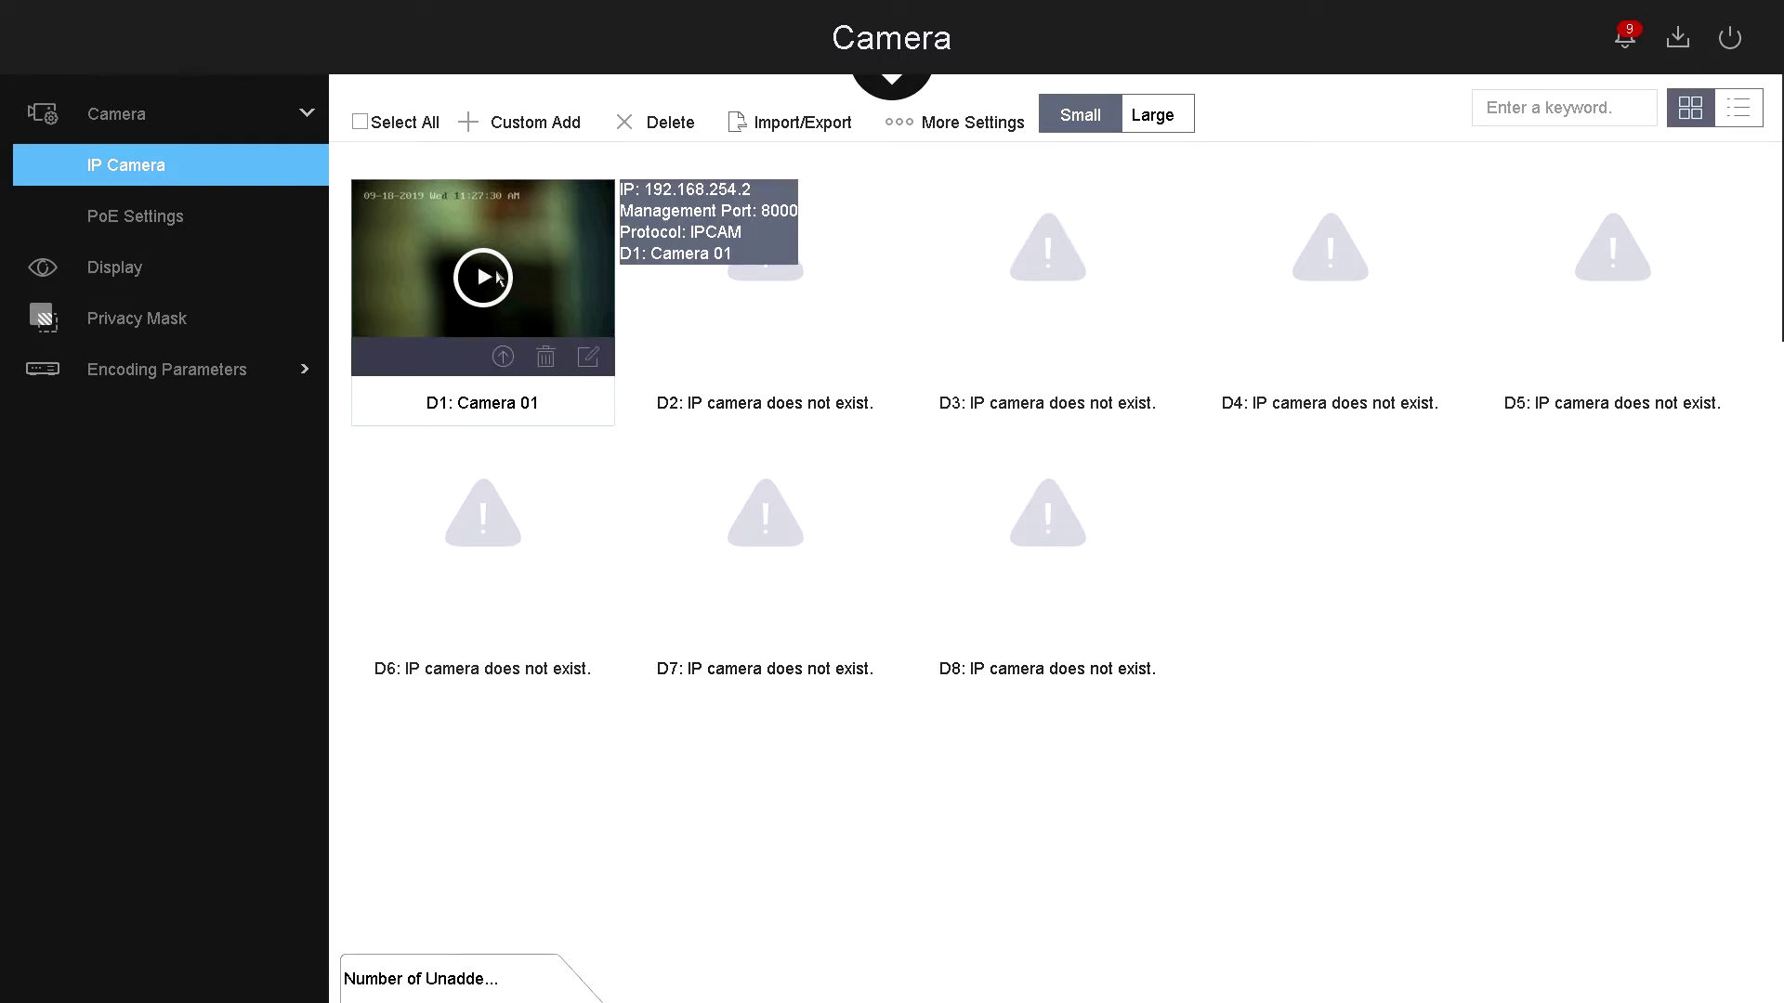
{"action": "left_click", "coordinate": [482, 278]}
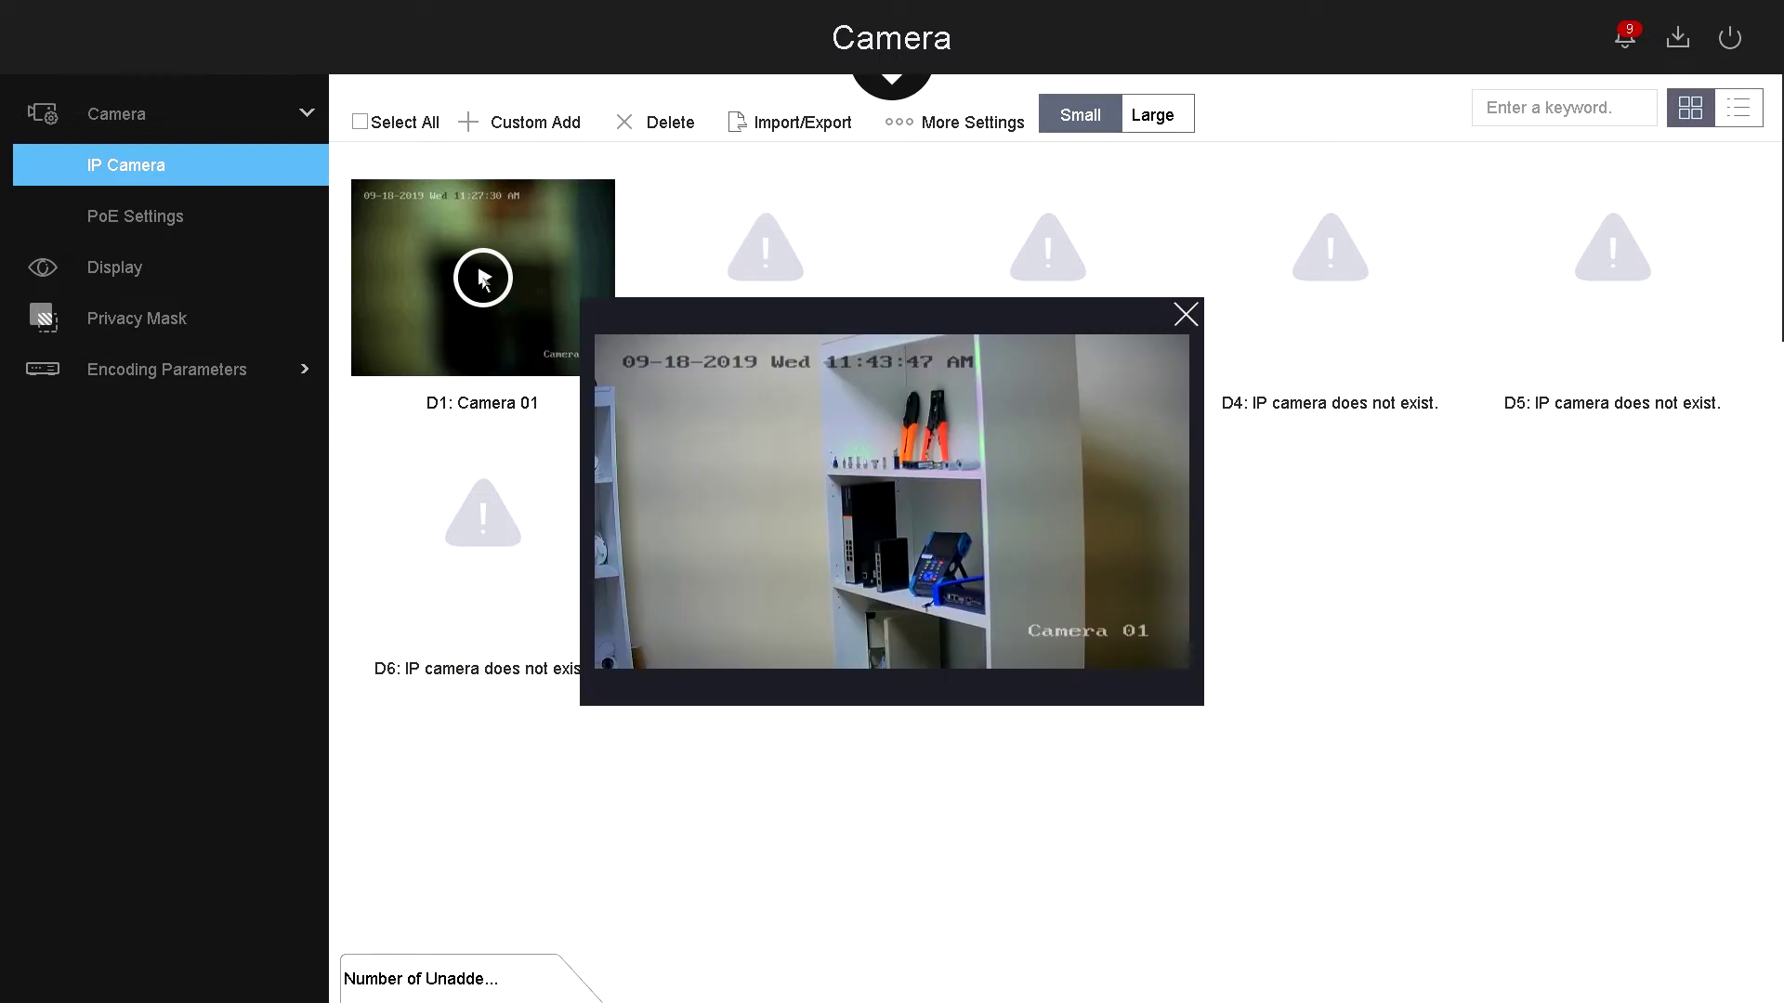
{"action": "left_click", "coordinate": [660, 270]}
Browse the Add IP Camera (Custom) device list and close it without adding a camera.
{"action": "left_click", "coordinate": [506, 123]}
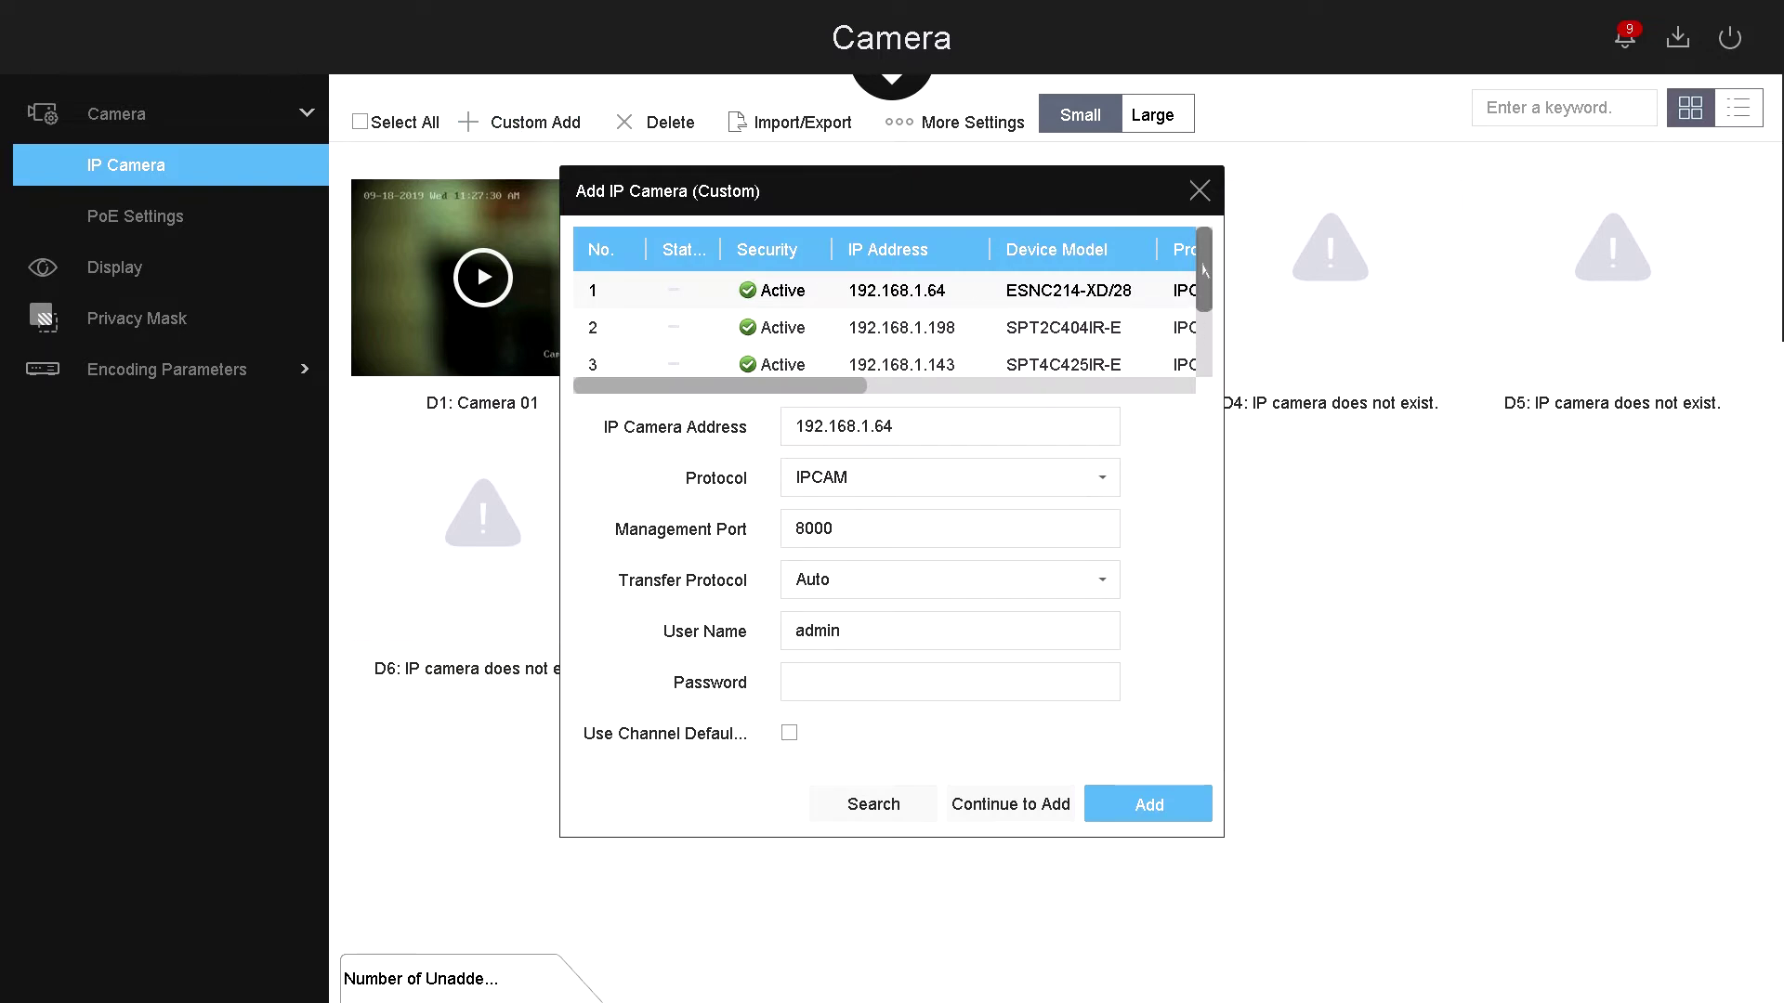
{"action": "scroll", "coordinate": [1206, 321], "scroll_direction": "down", "scroll_amount": 2}
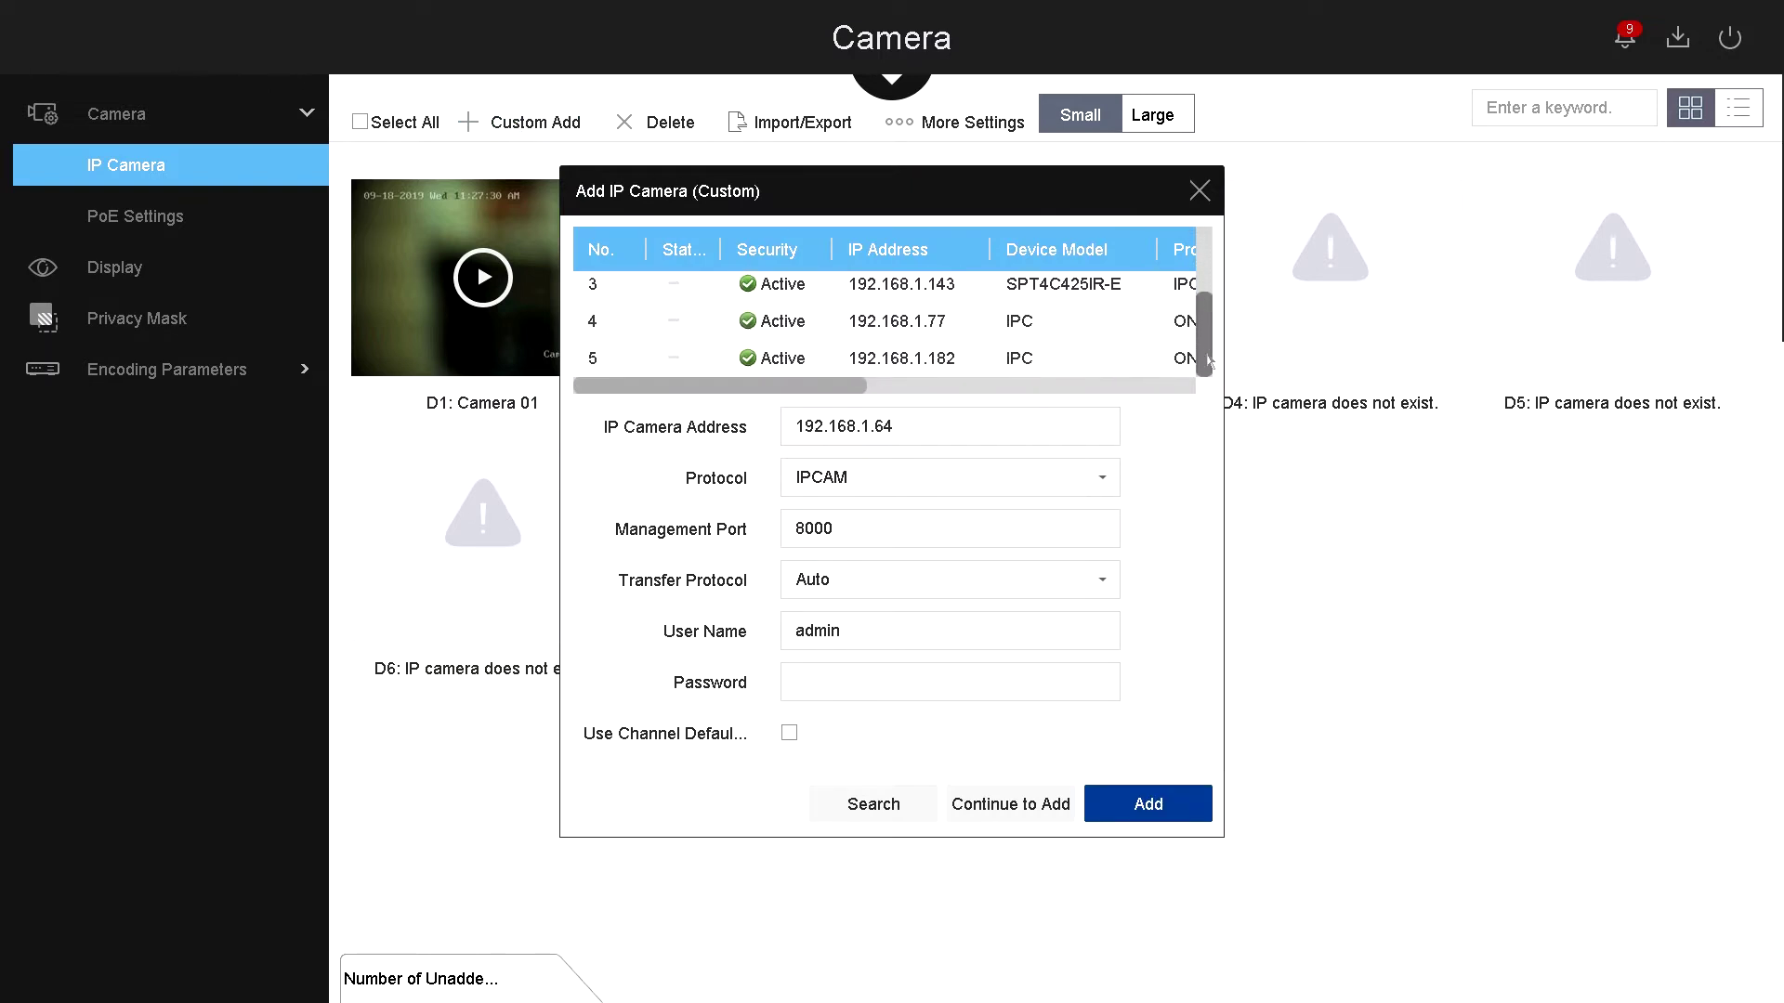
{"action": "left_click_drag", "start_coordinate": [1209, 320], "coordinate": [1205, 244]}
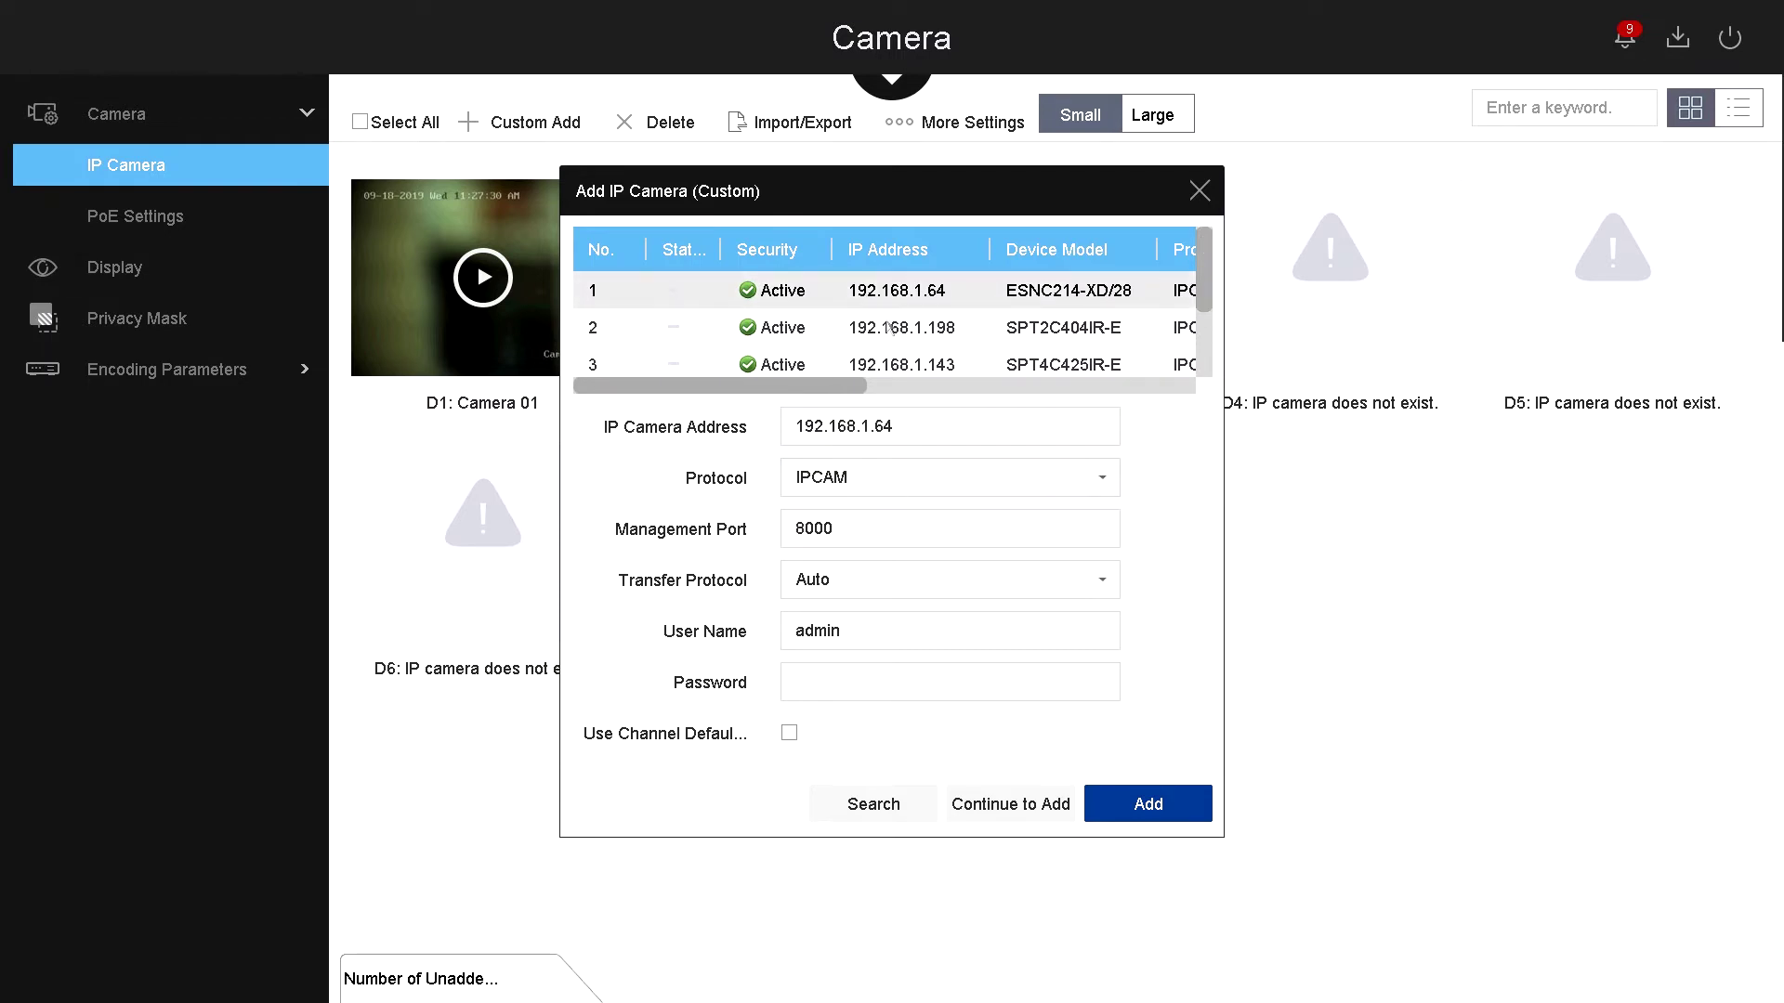
{"action": "right_click", "coordinate": [872, 682]}
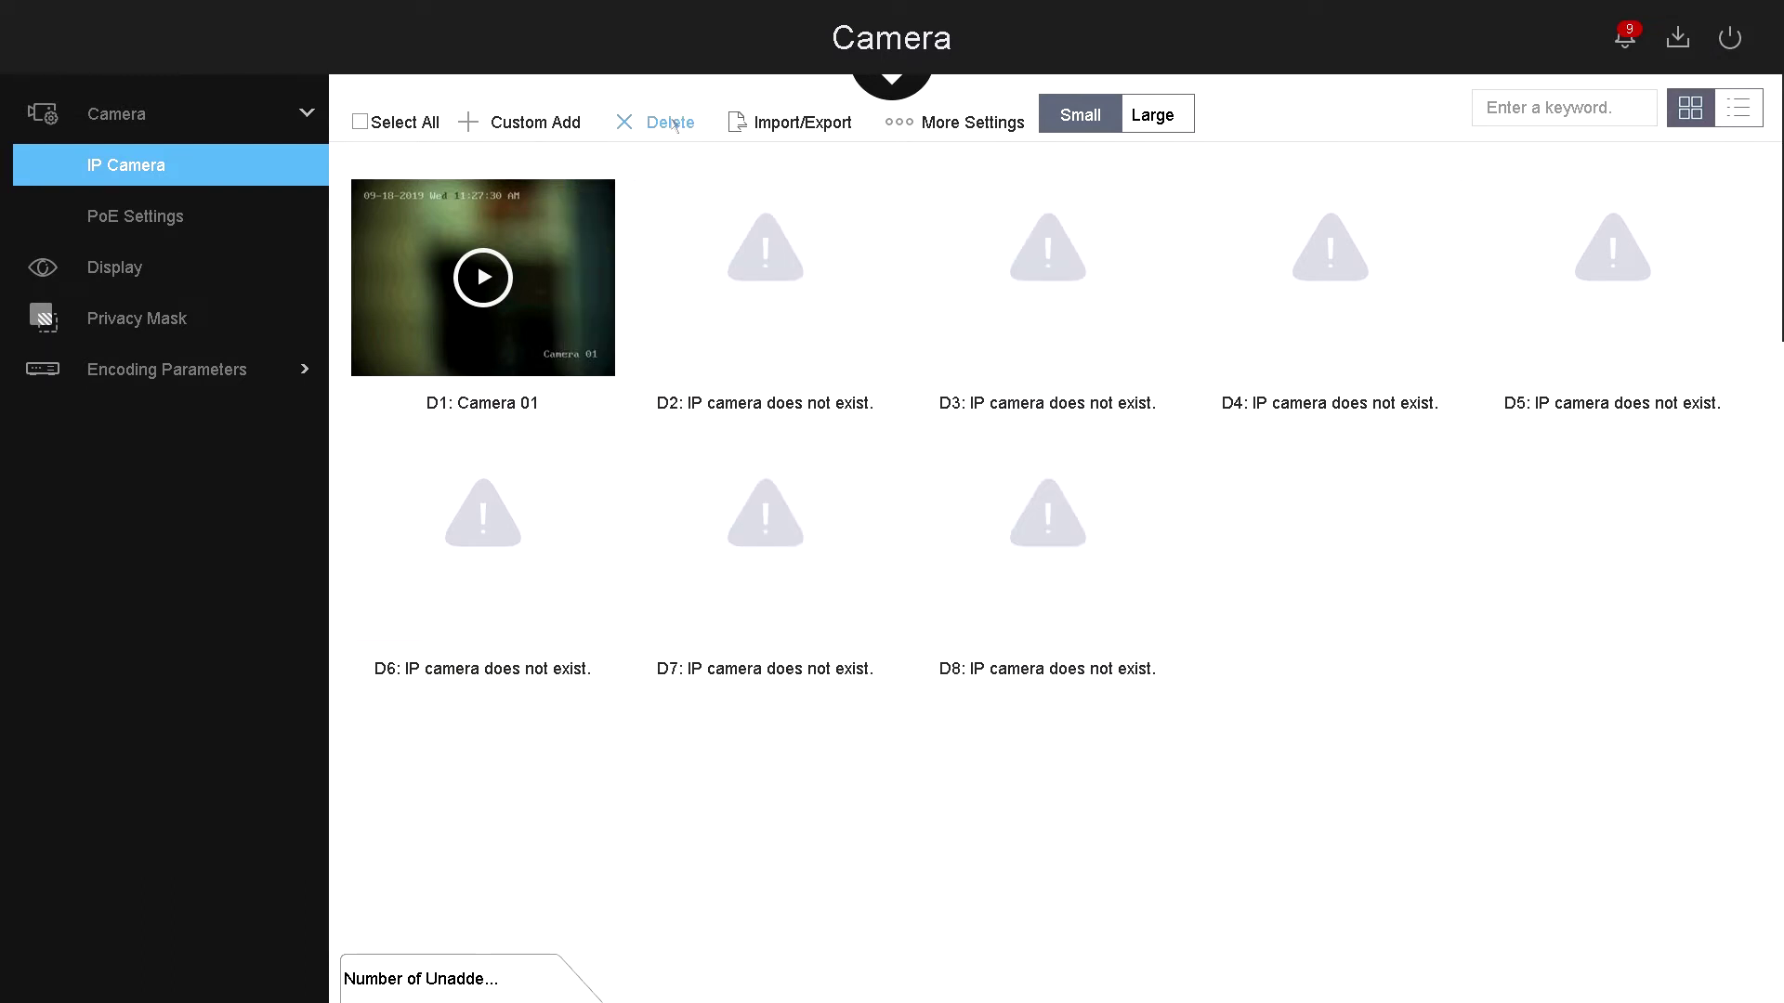
Attempt a channel delete, dismiss the selection notice, select D2 and open Import/Export.
{"action": "left_click", "coordinate": [674, 125]}
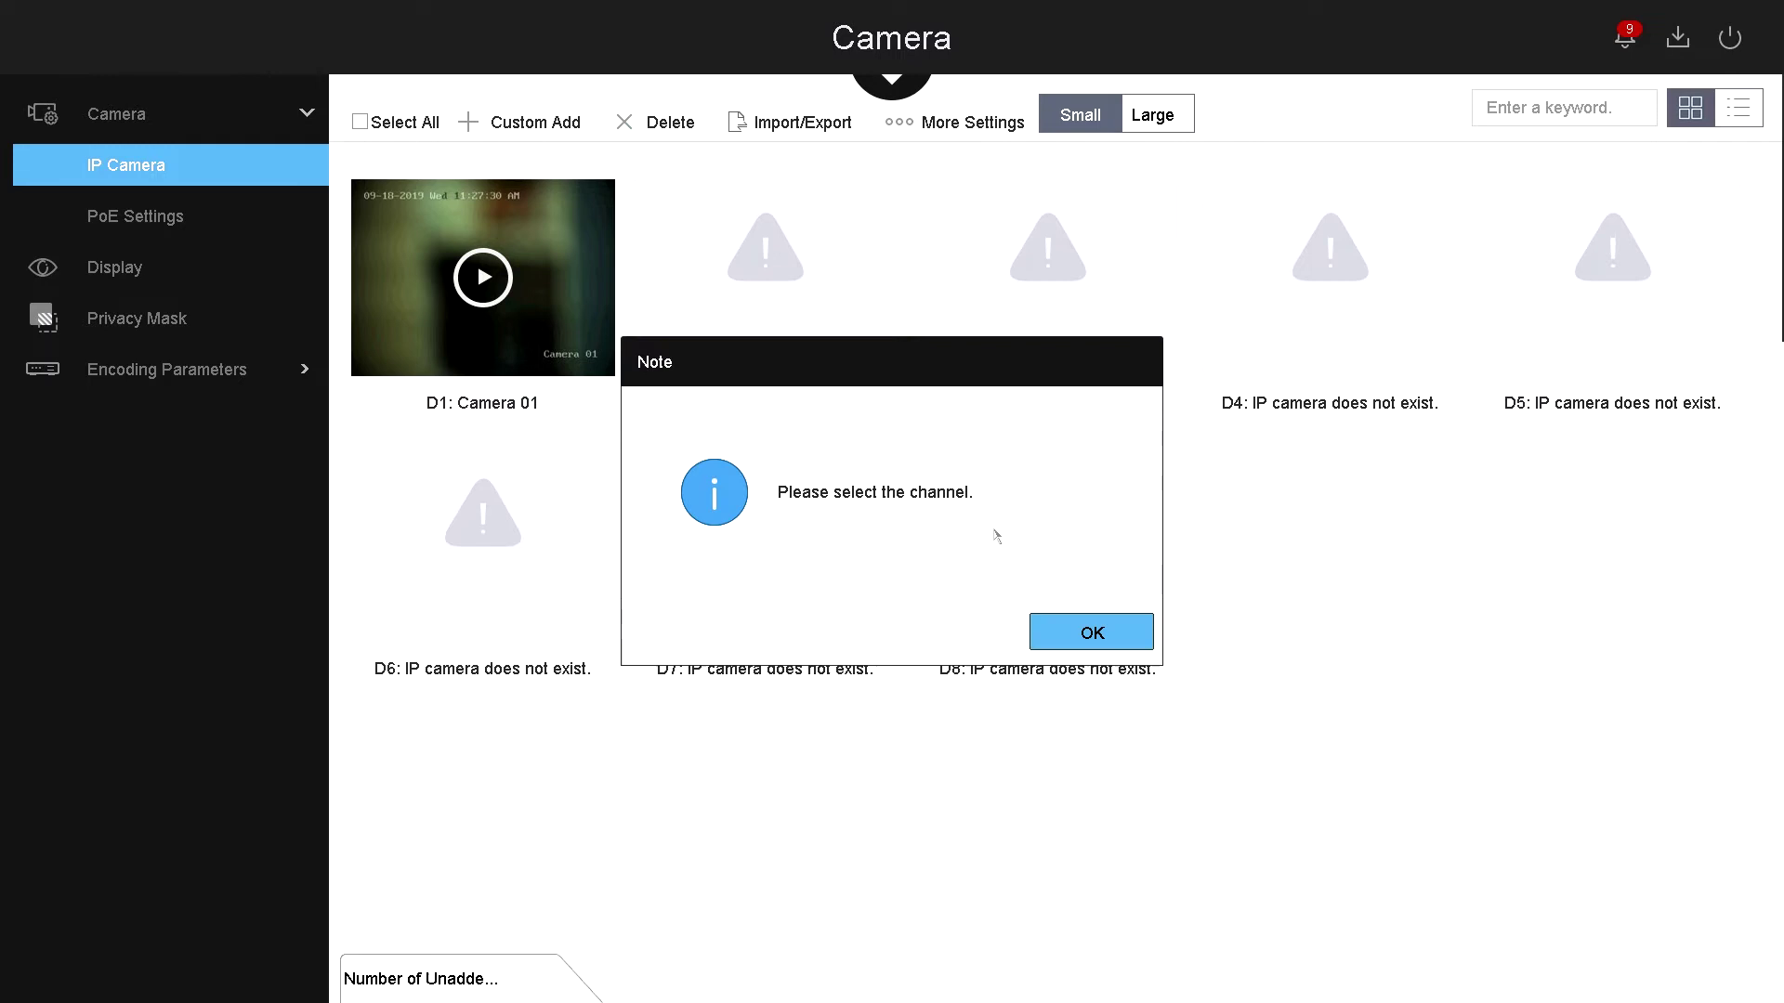
{"action": "left_click", "coordinate": [1092, 633]}
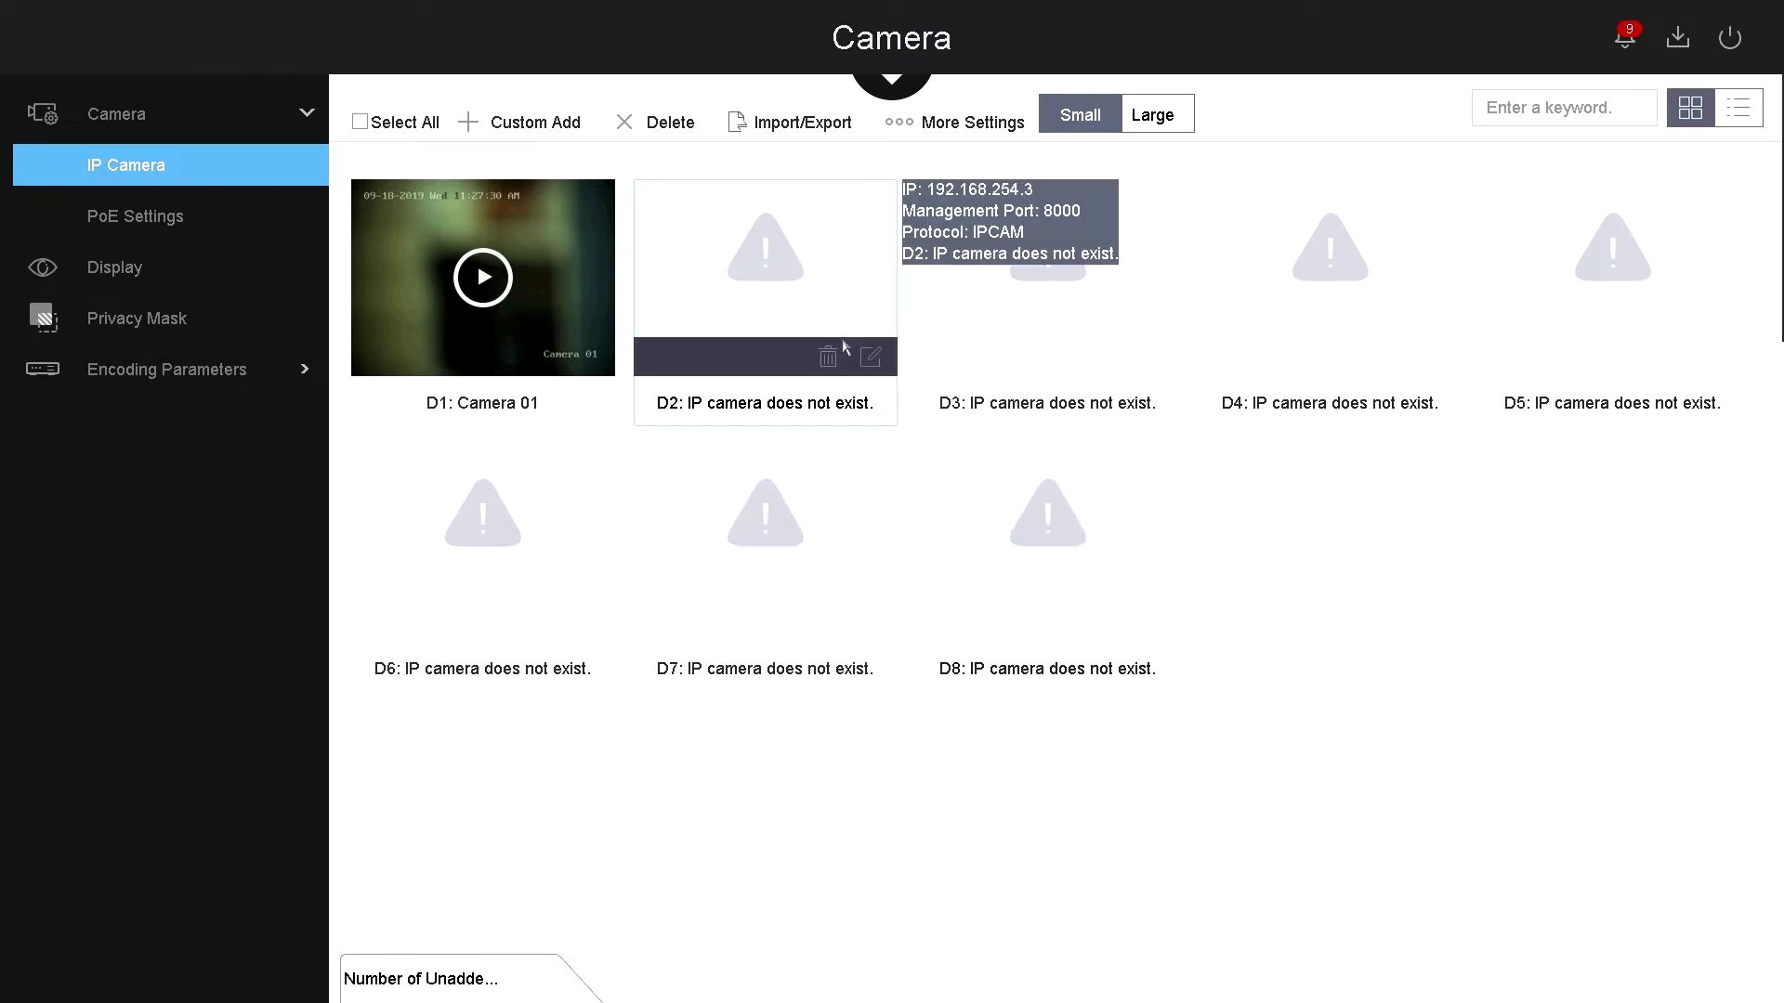
{"action": "left_click", "coordinate": [756, 231]}
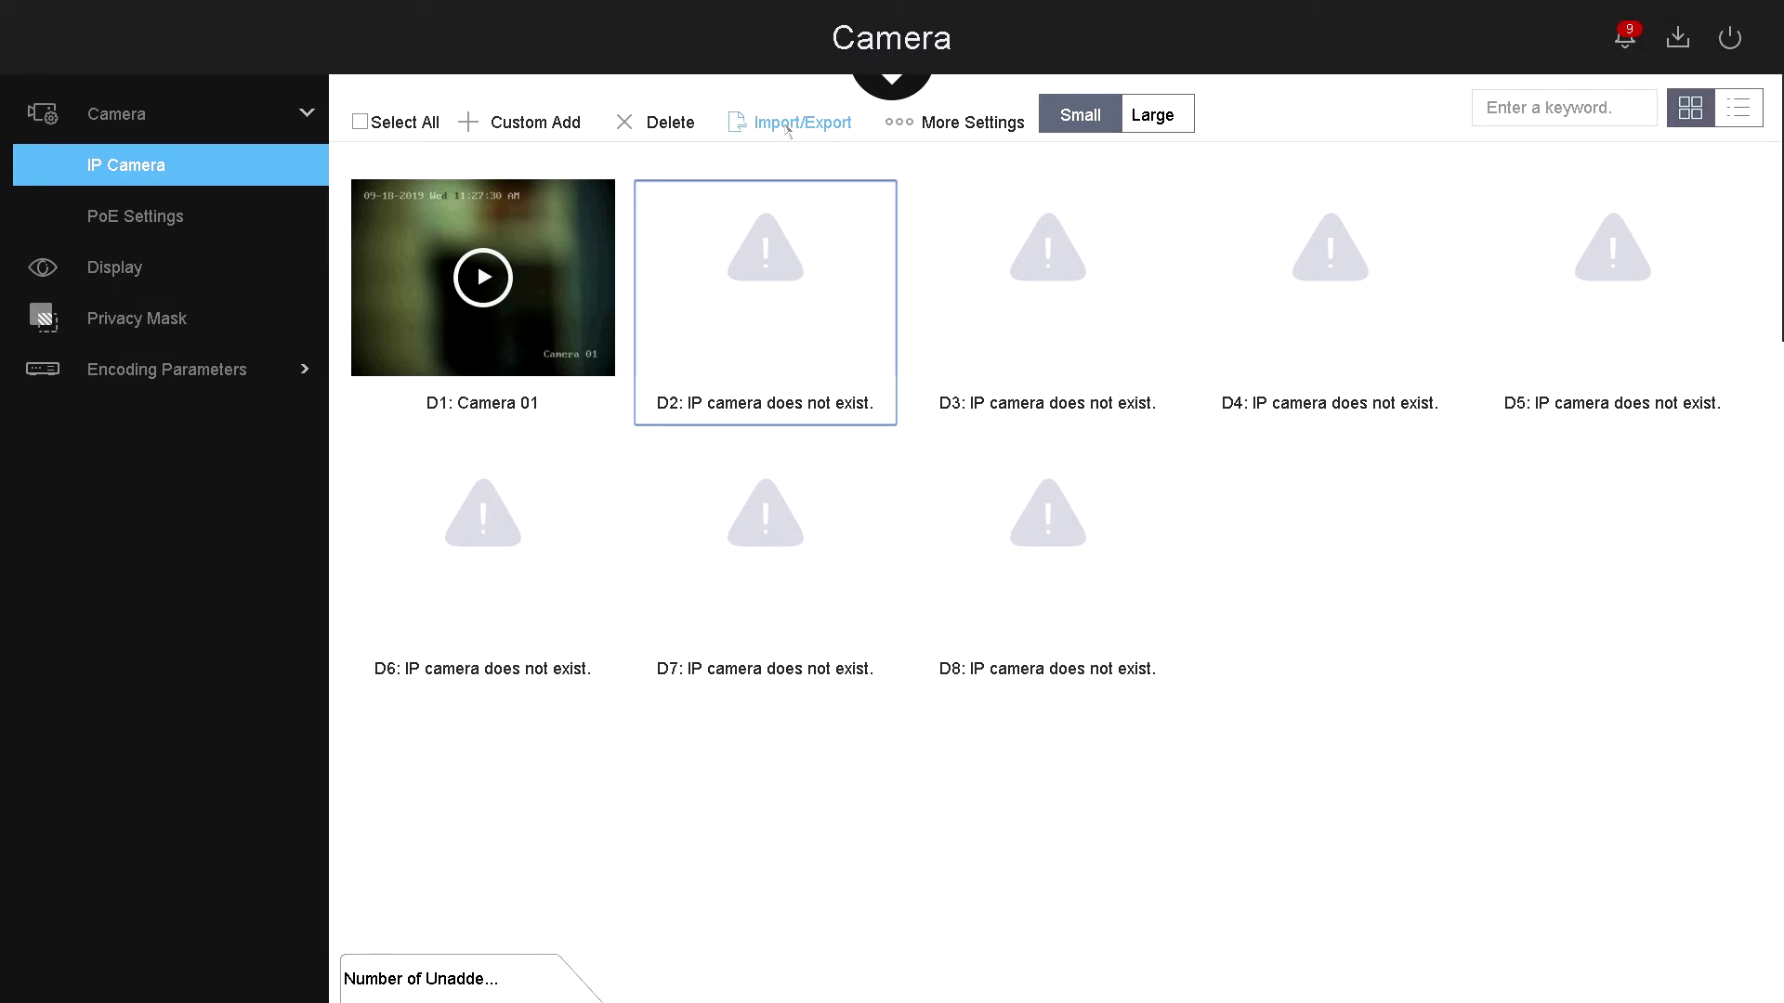
{"action": "left_click", "coordinate": [790, 125]}
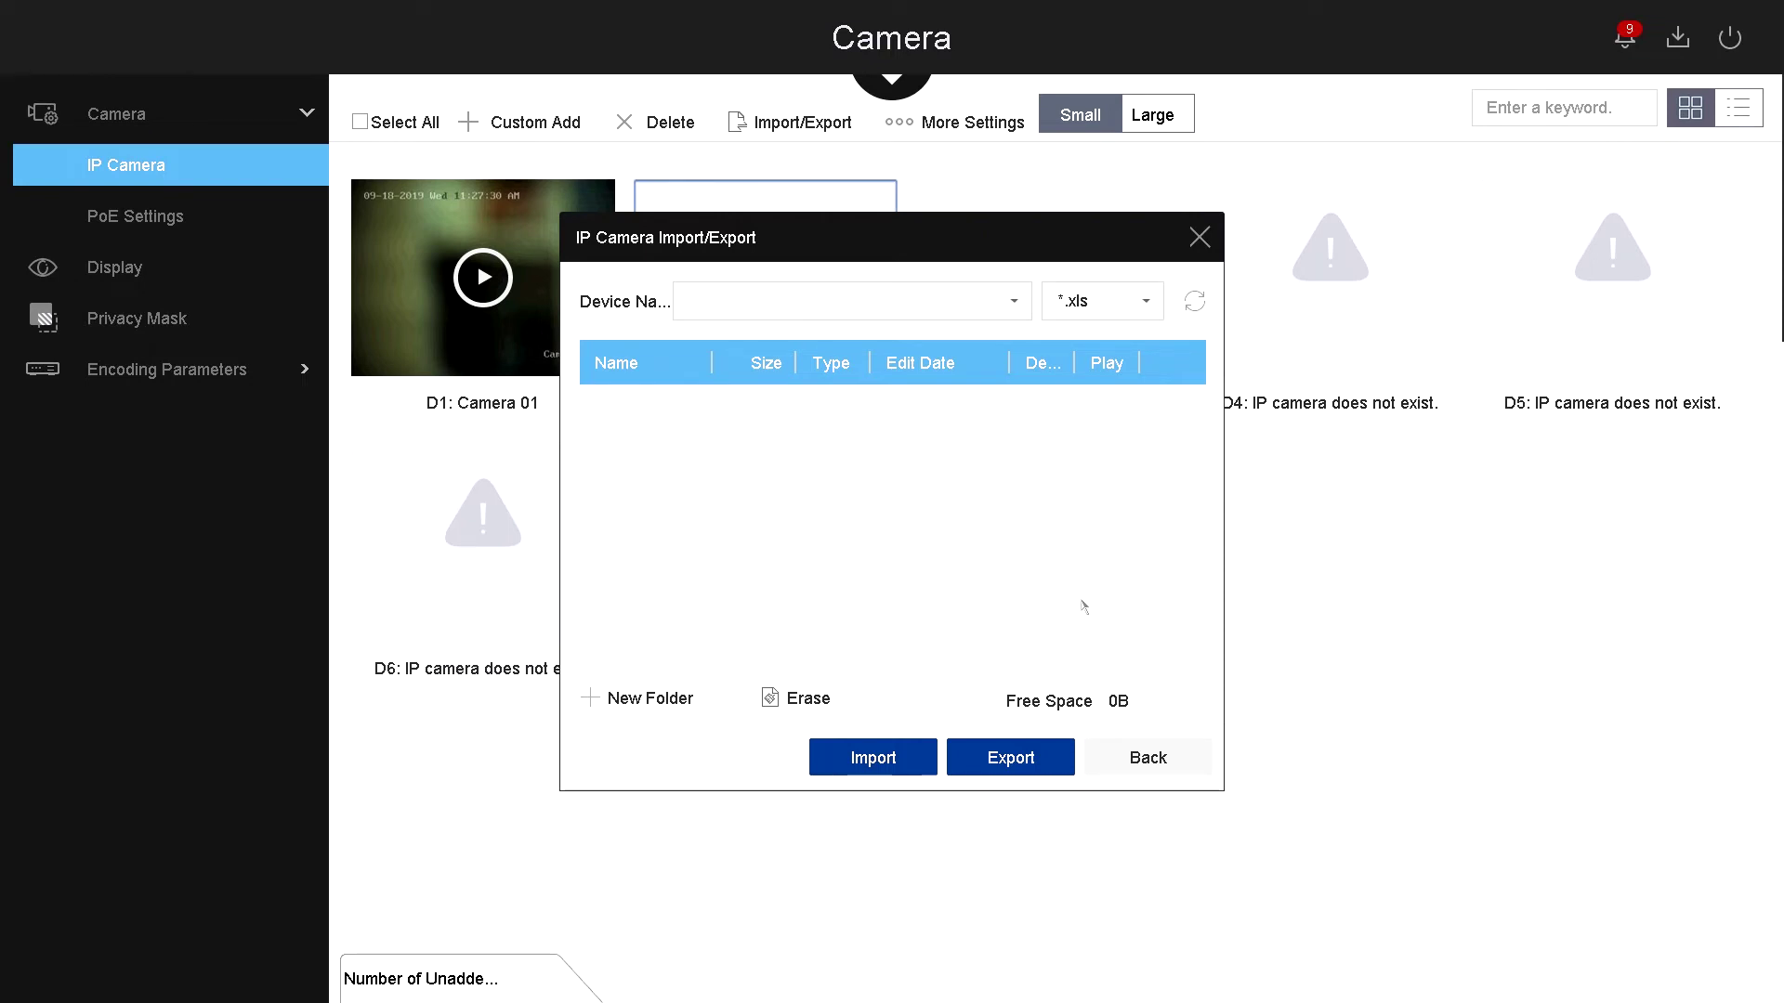
Close Import/Export and view the H.265 Auto Switch settings without changes.
{"action": "left_click", "coordinate": [1175, 764]}
{"action": "left_click", "coordinate": [957, 126]}
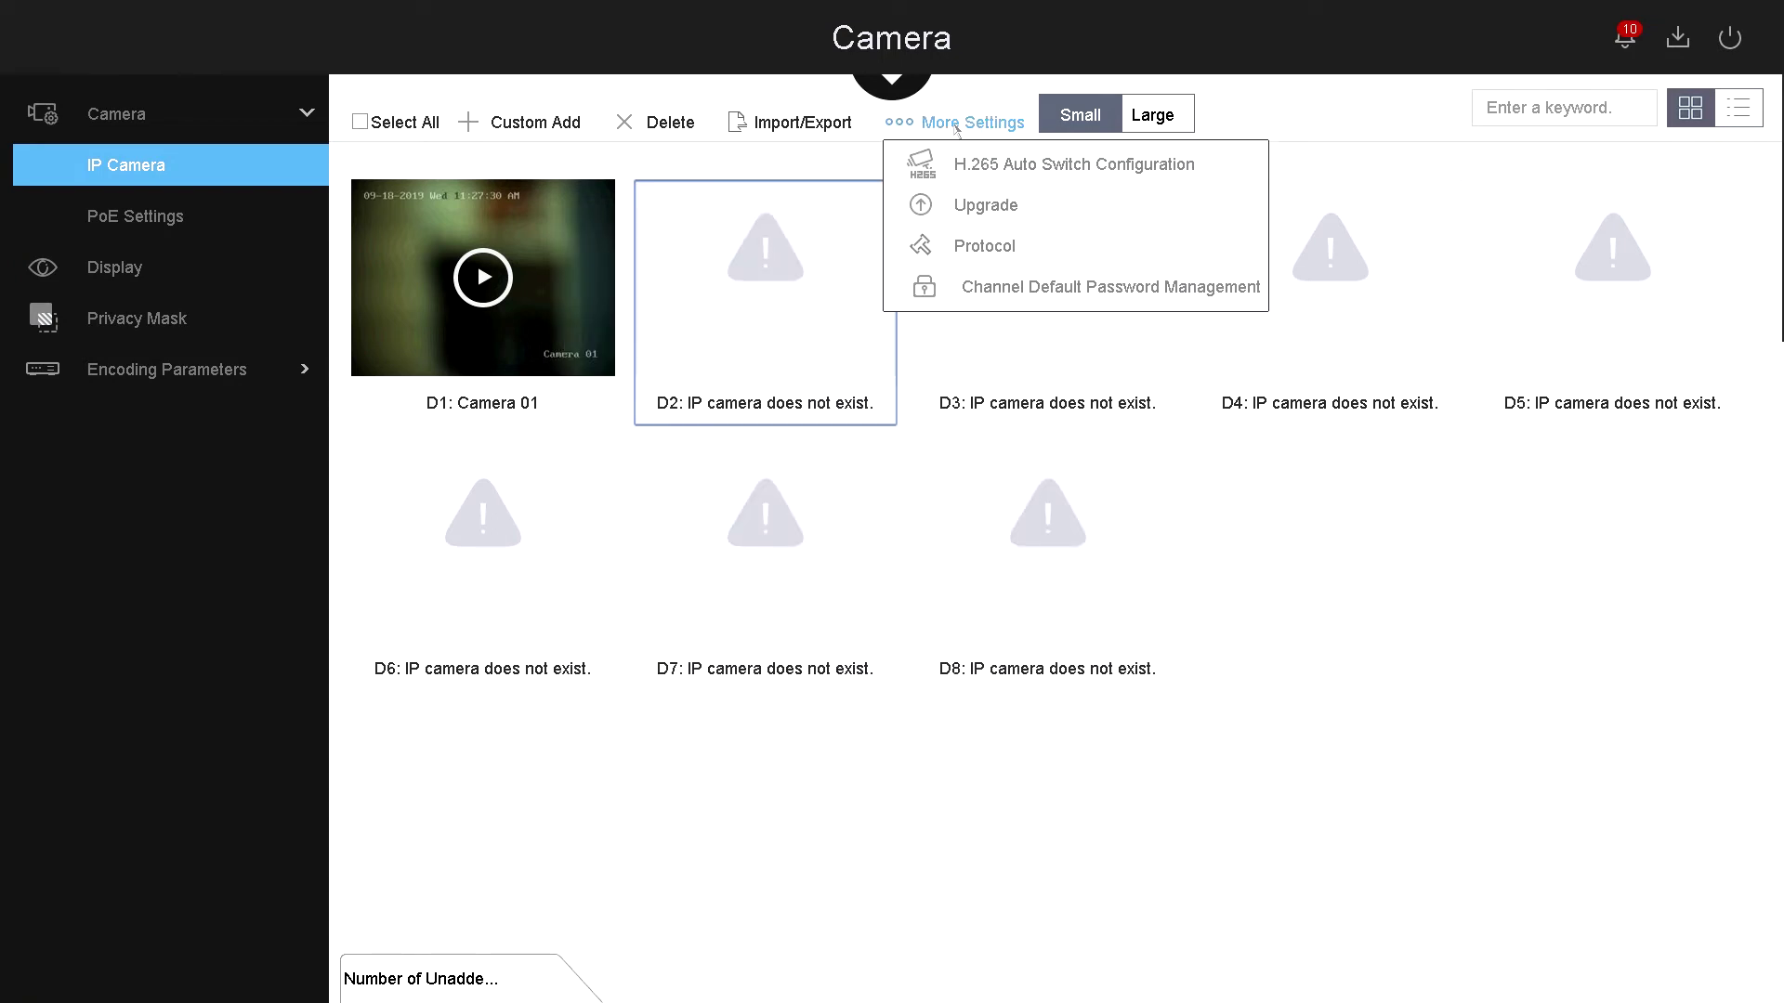
{"action": "left_click", "coordinate": [1238, 164]}
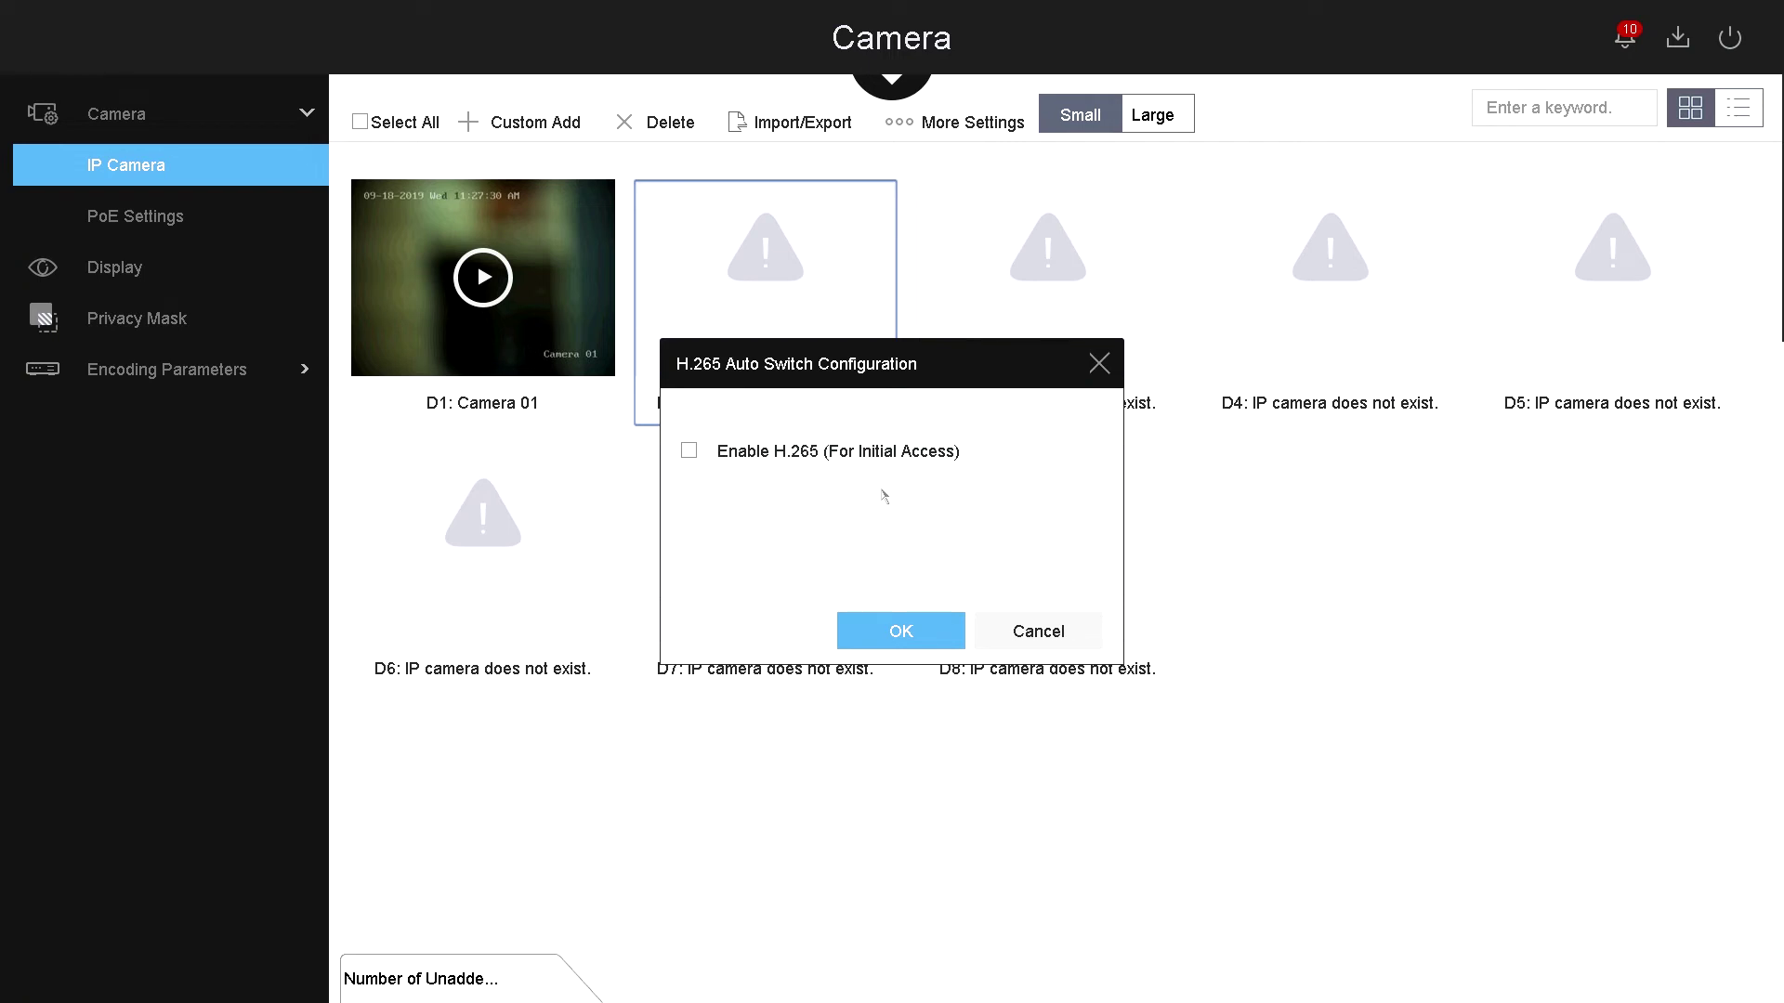
{"action": "left_click", "coordinate": [1099, 364]}
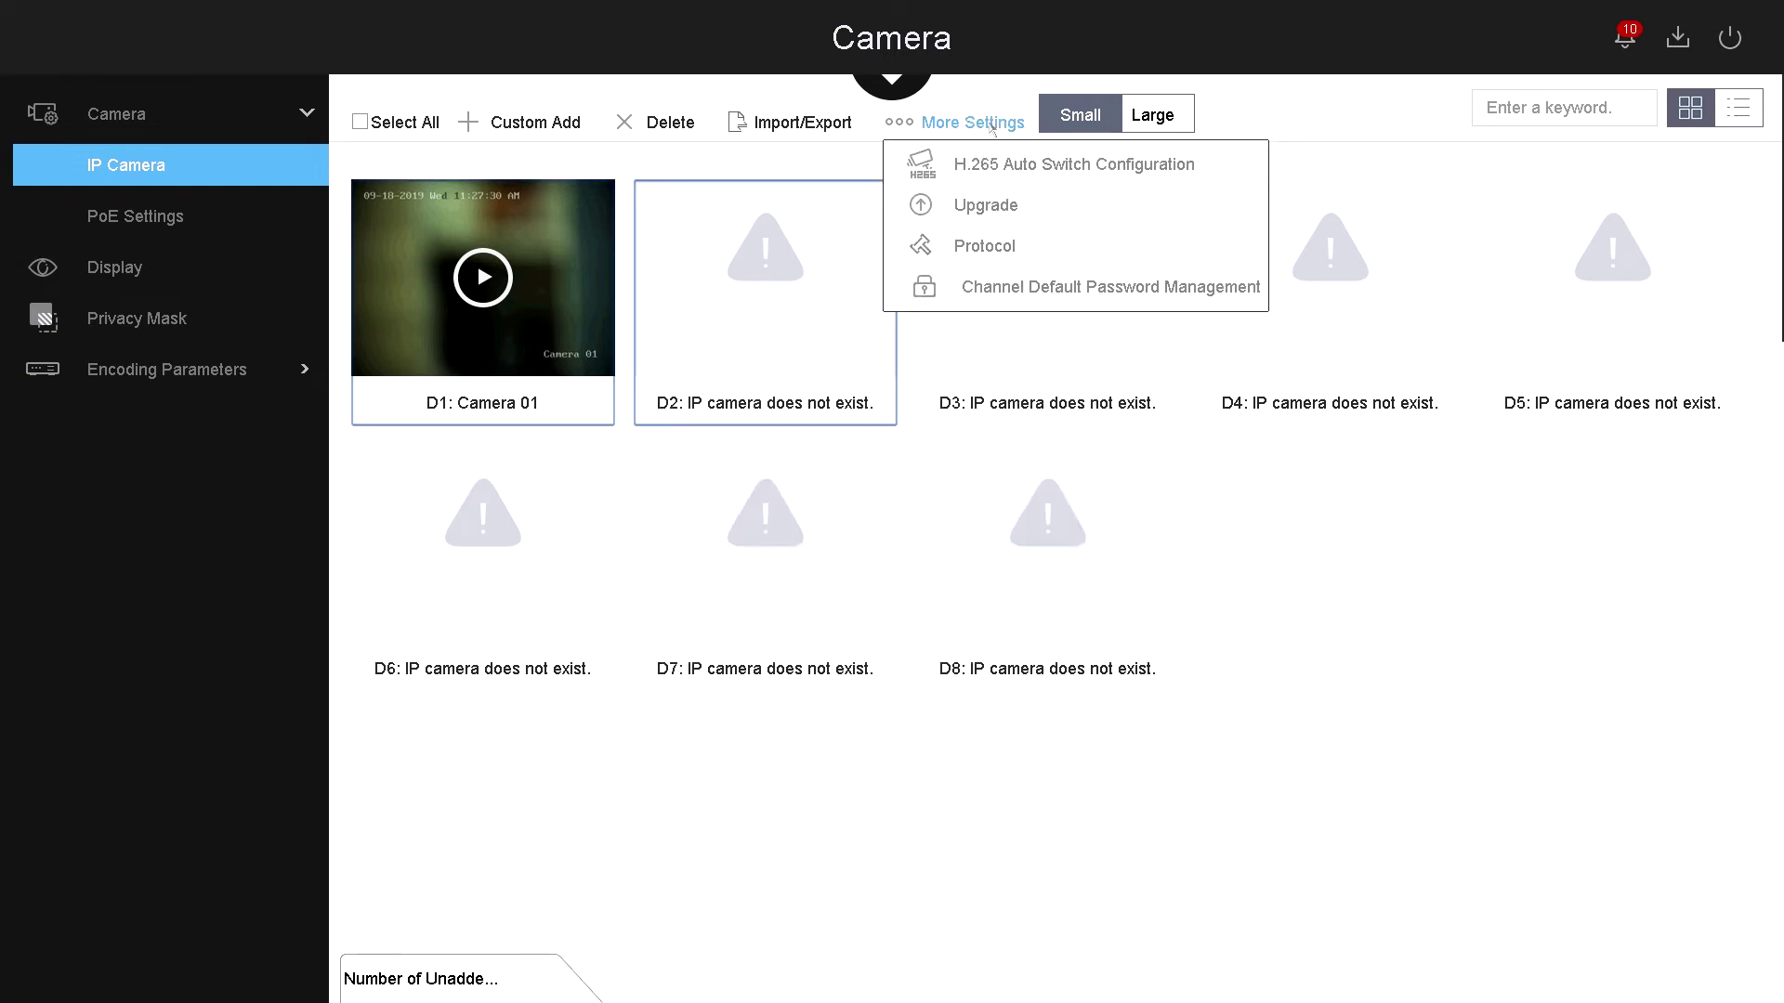
{"action": "left_click", "coordinate": [569, 412]}
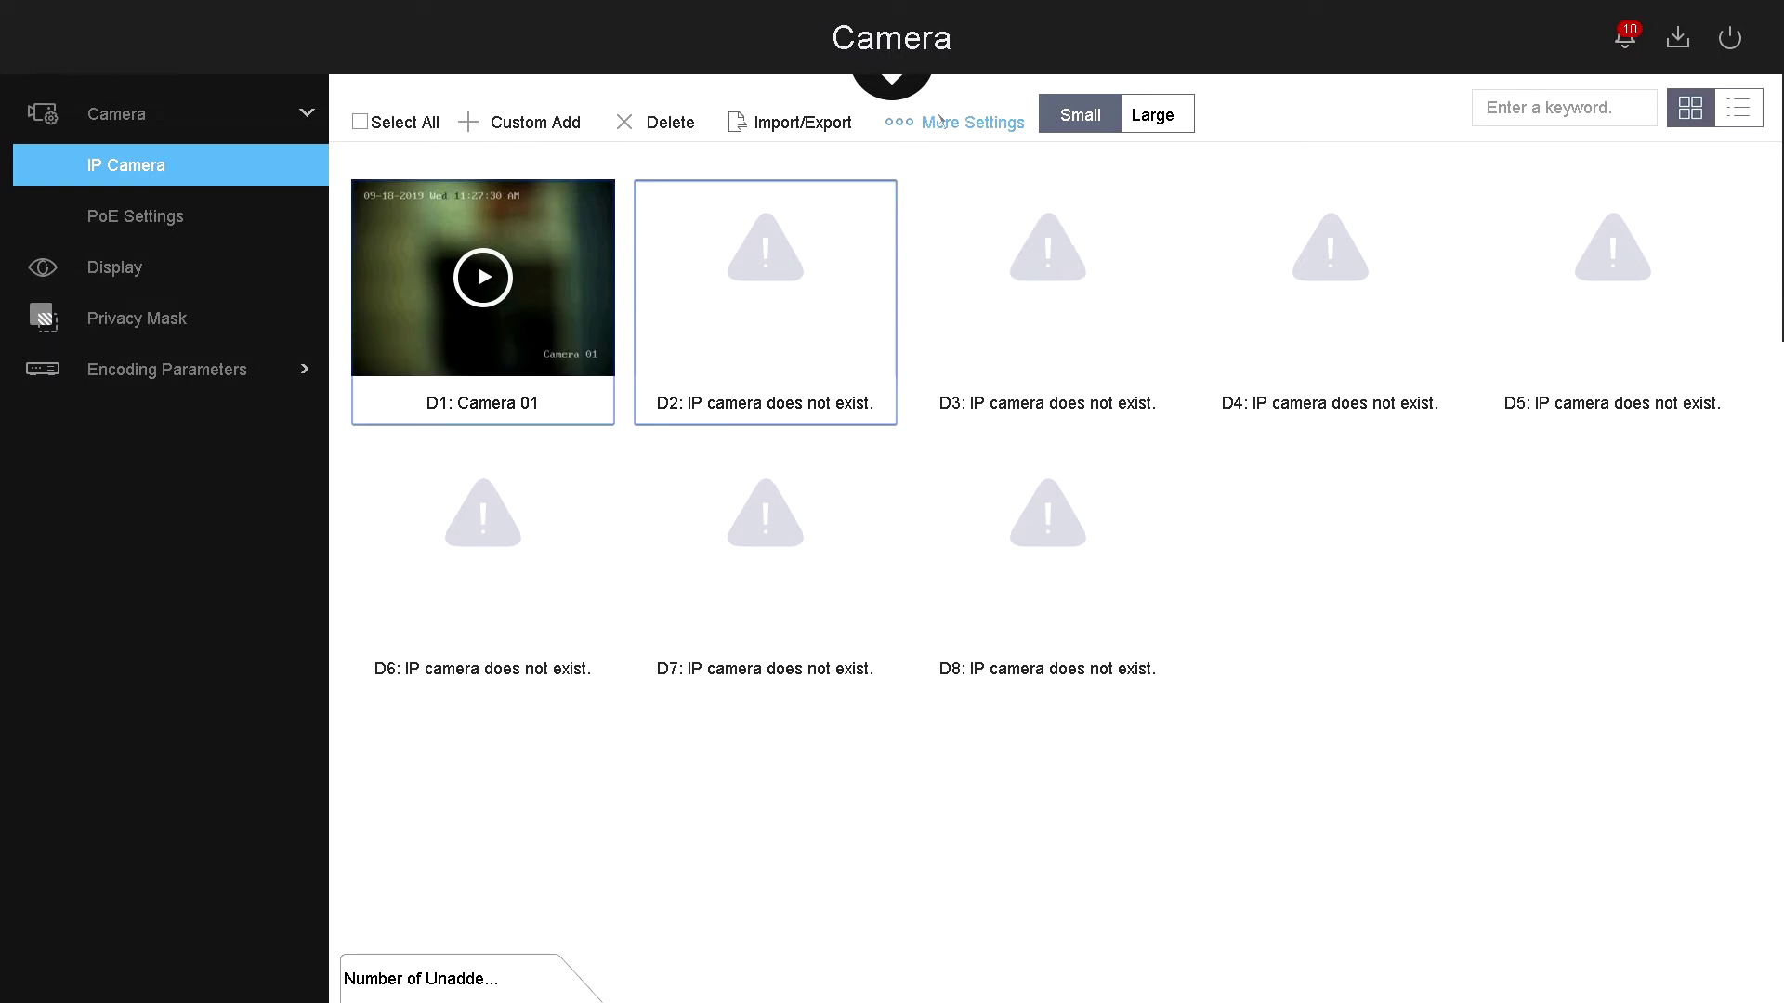
Start the IP camera Upgrade option and decline it.
{"action": "mouse_move", "coordinate": [957, 125]}
{"action": "left_click", "coordinate": [1018, 204]}
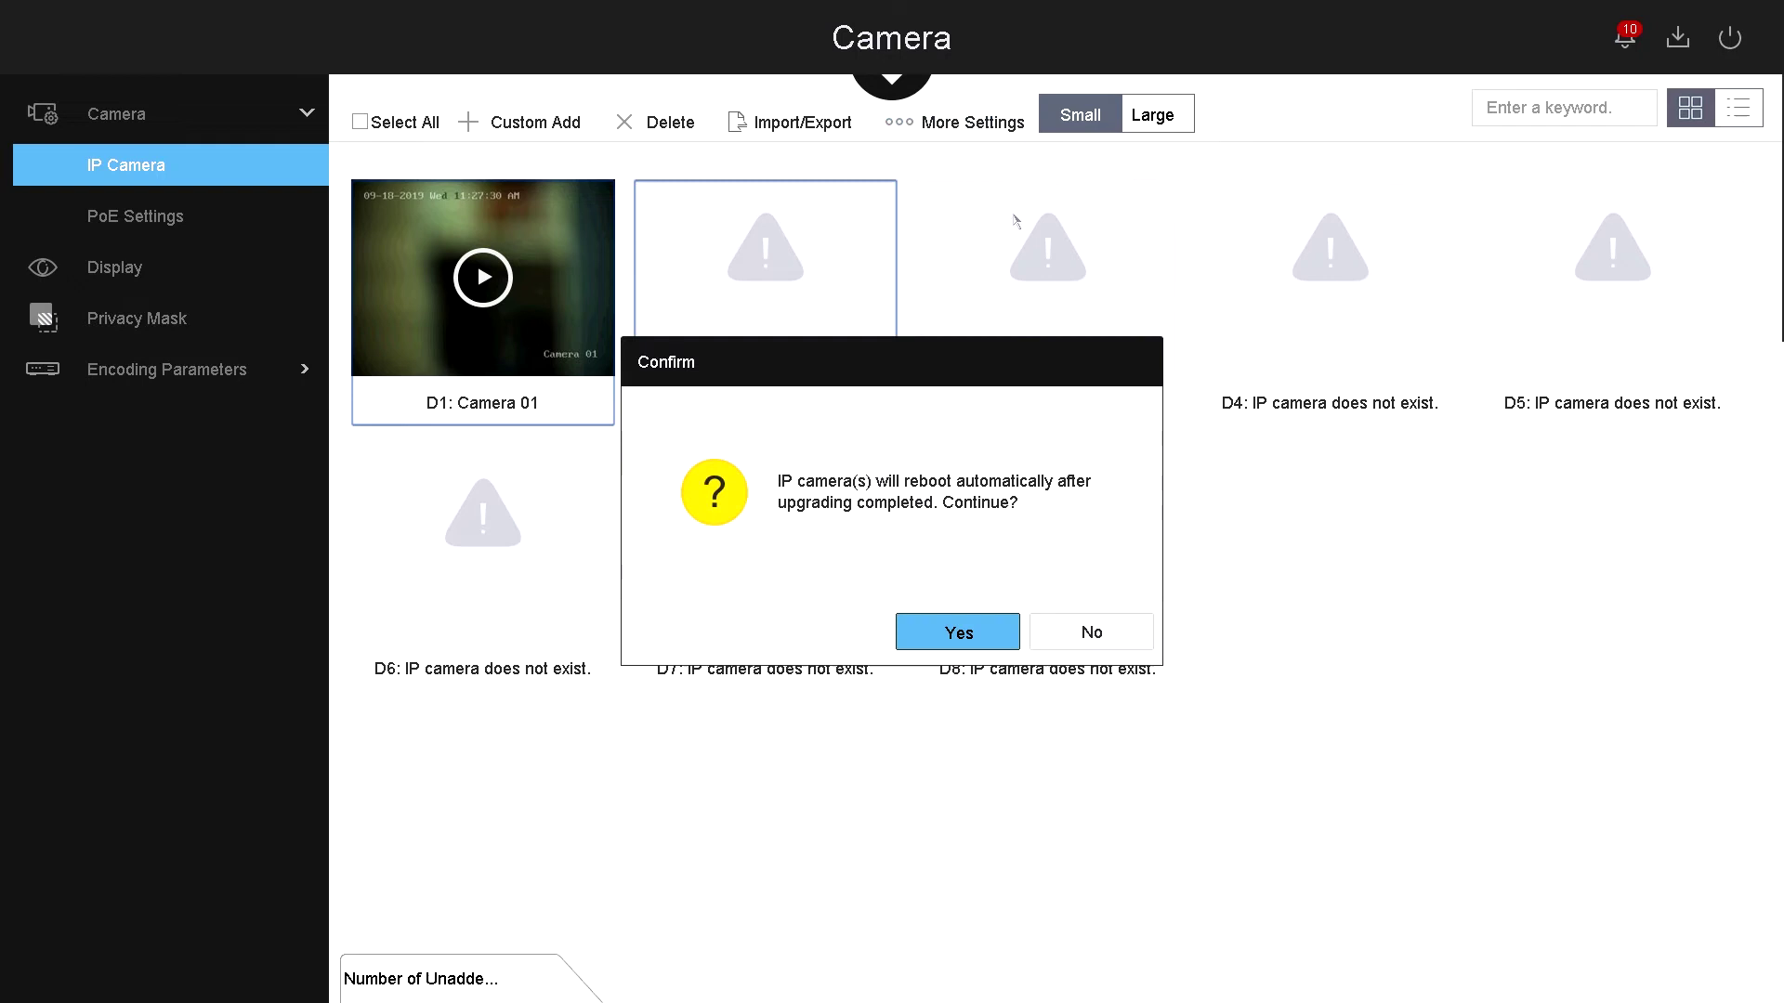
{"action": "left_click", "coordinate": [1093, 632]}
Review Custom Protocol 1 in protocol management, leaving RTSP on port 554 unchanged.
{"action": "left_click", "coordinate": [973, 121]}
{"action": "left_click", "coordinate": [1053, 234]}
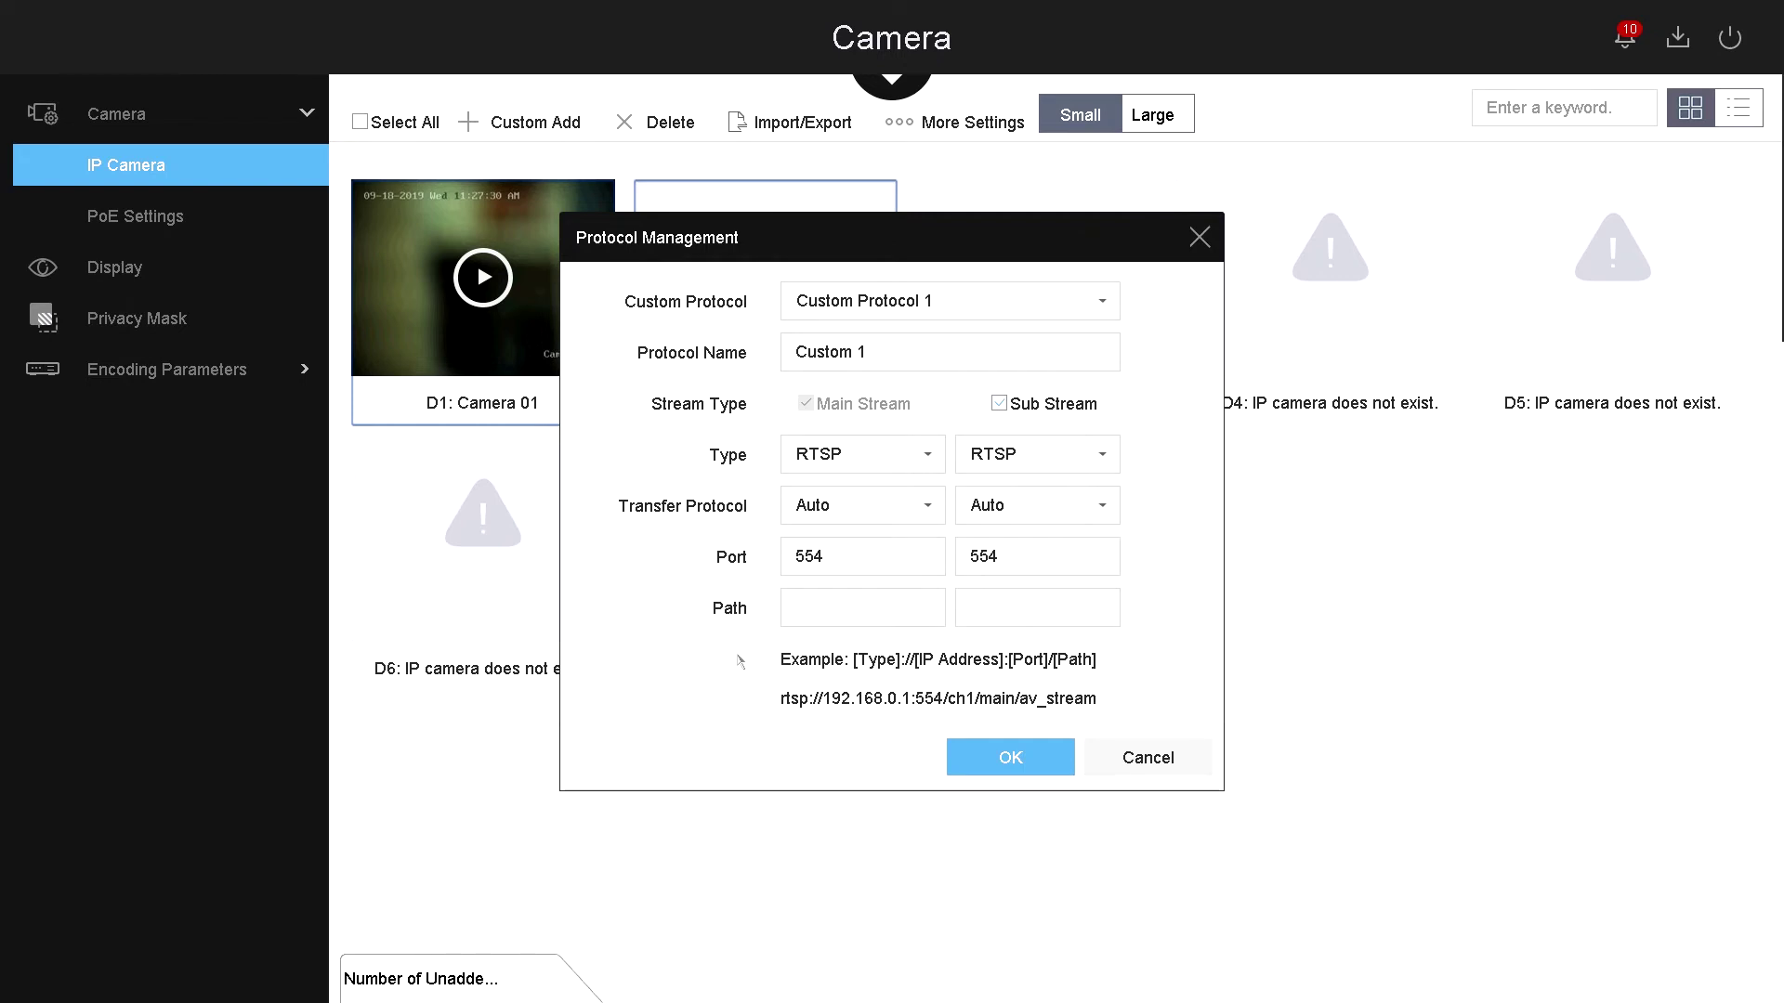
{"action": "left_click", "coordinate": [1031, 608]}
{"action": "left_click", "coordinate": [933, 644]}
{"action": "left_click", "coordinate": [879, 560]}
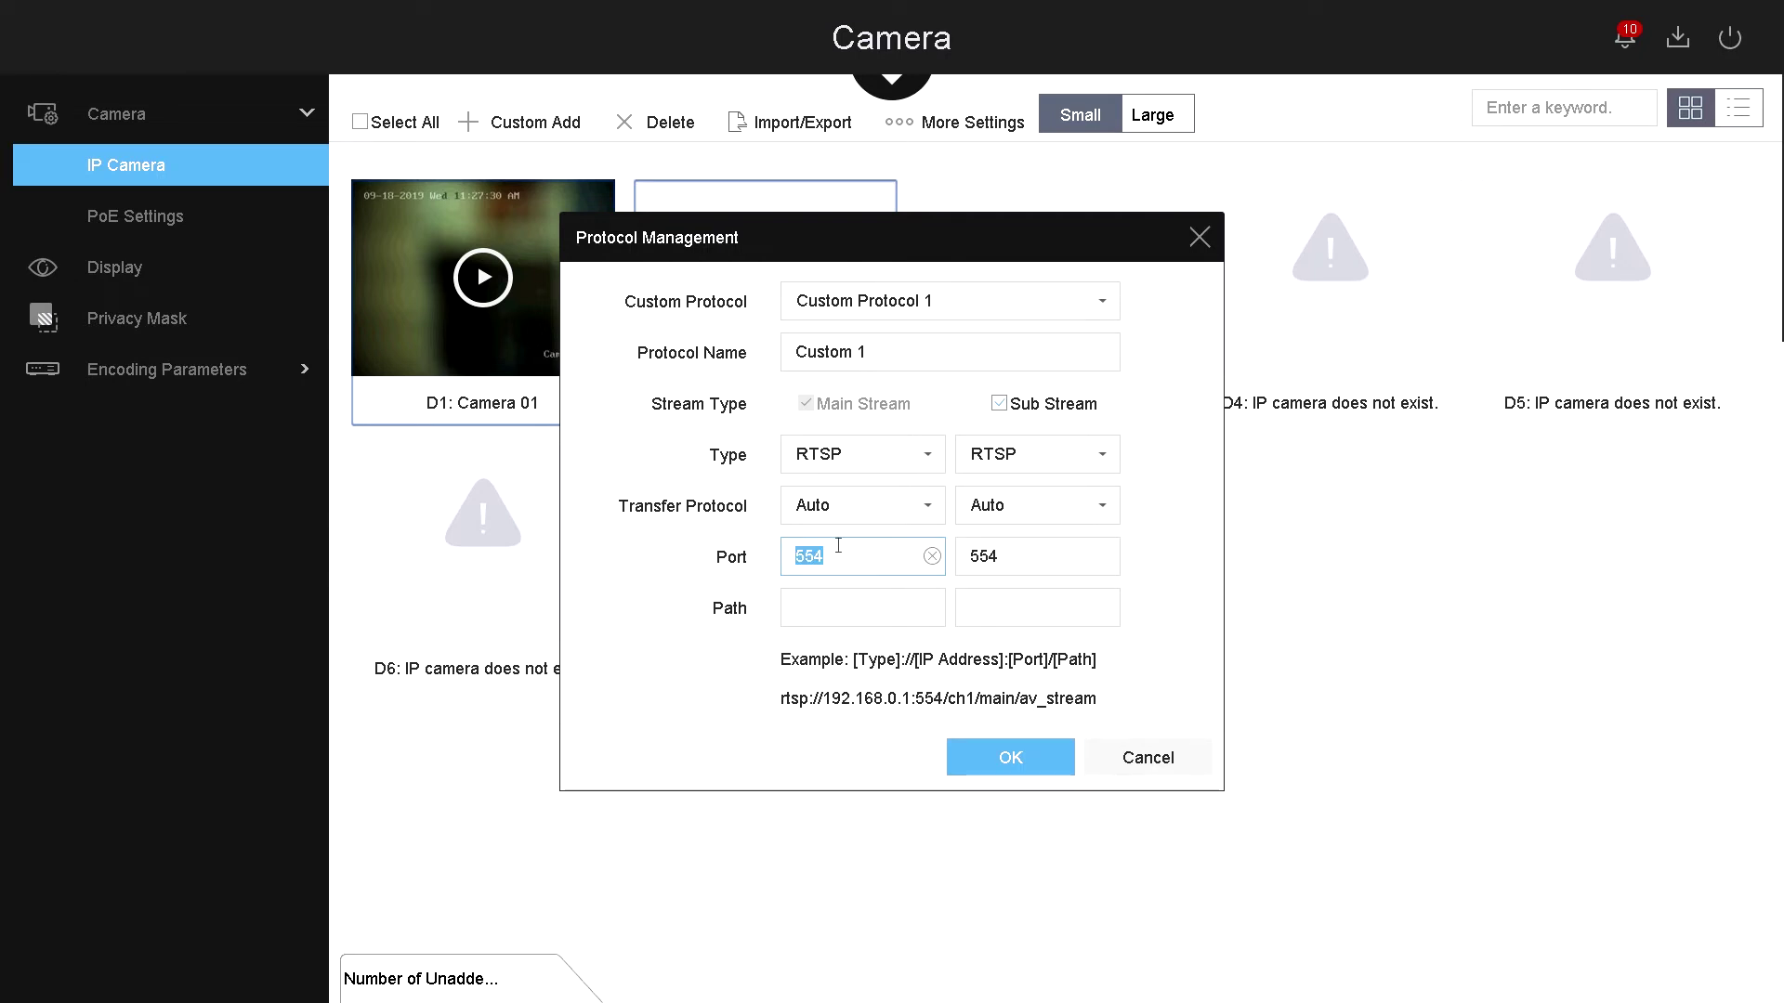
{"action": "left_click", "coordinate": [678, 567]}
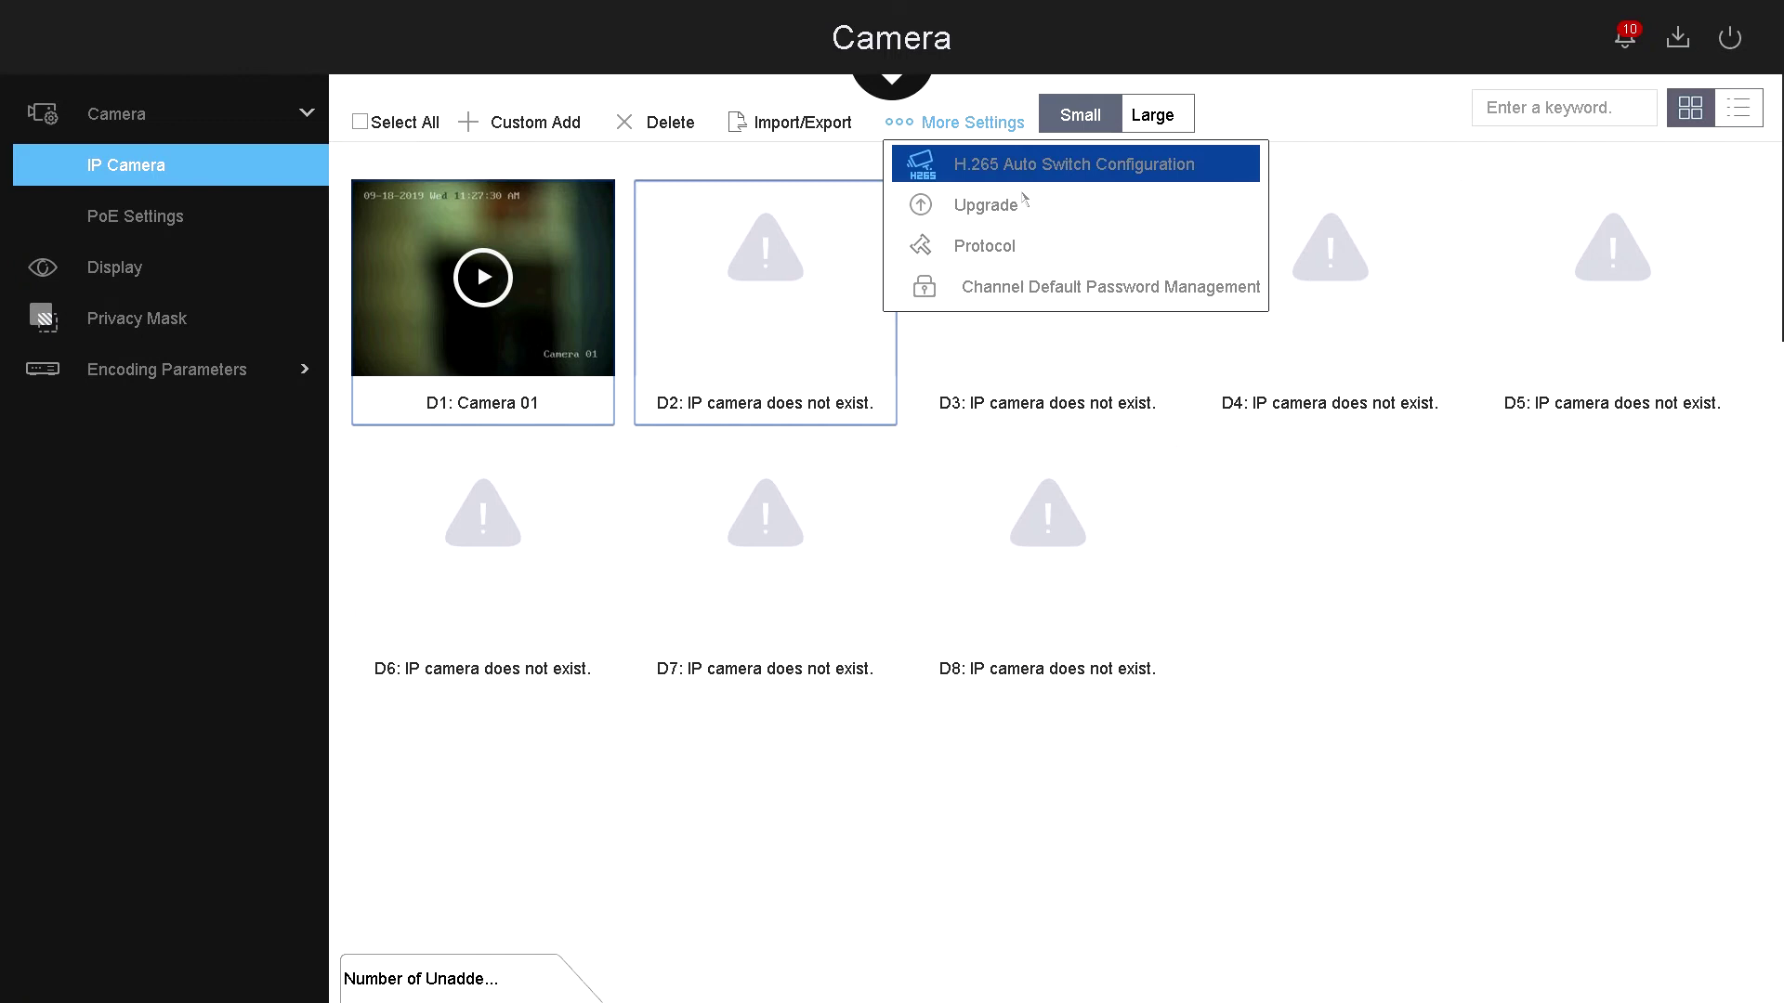
Open Channel Default Password Management, try Change Password, then cancel leaving it unchanged.
{"action": "left_click", "coordinate": [1127, 291]}
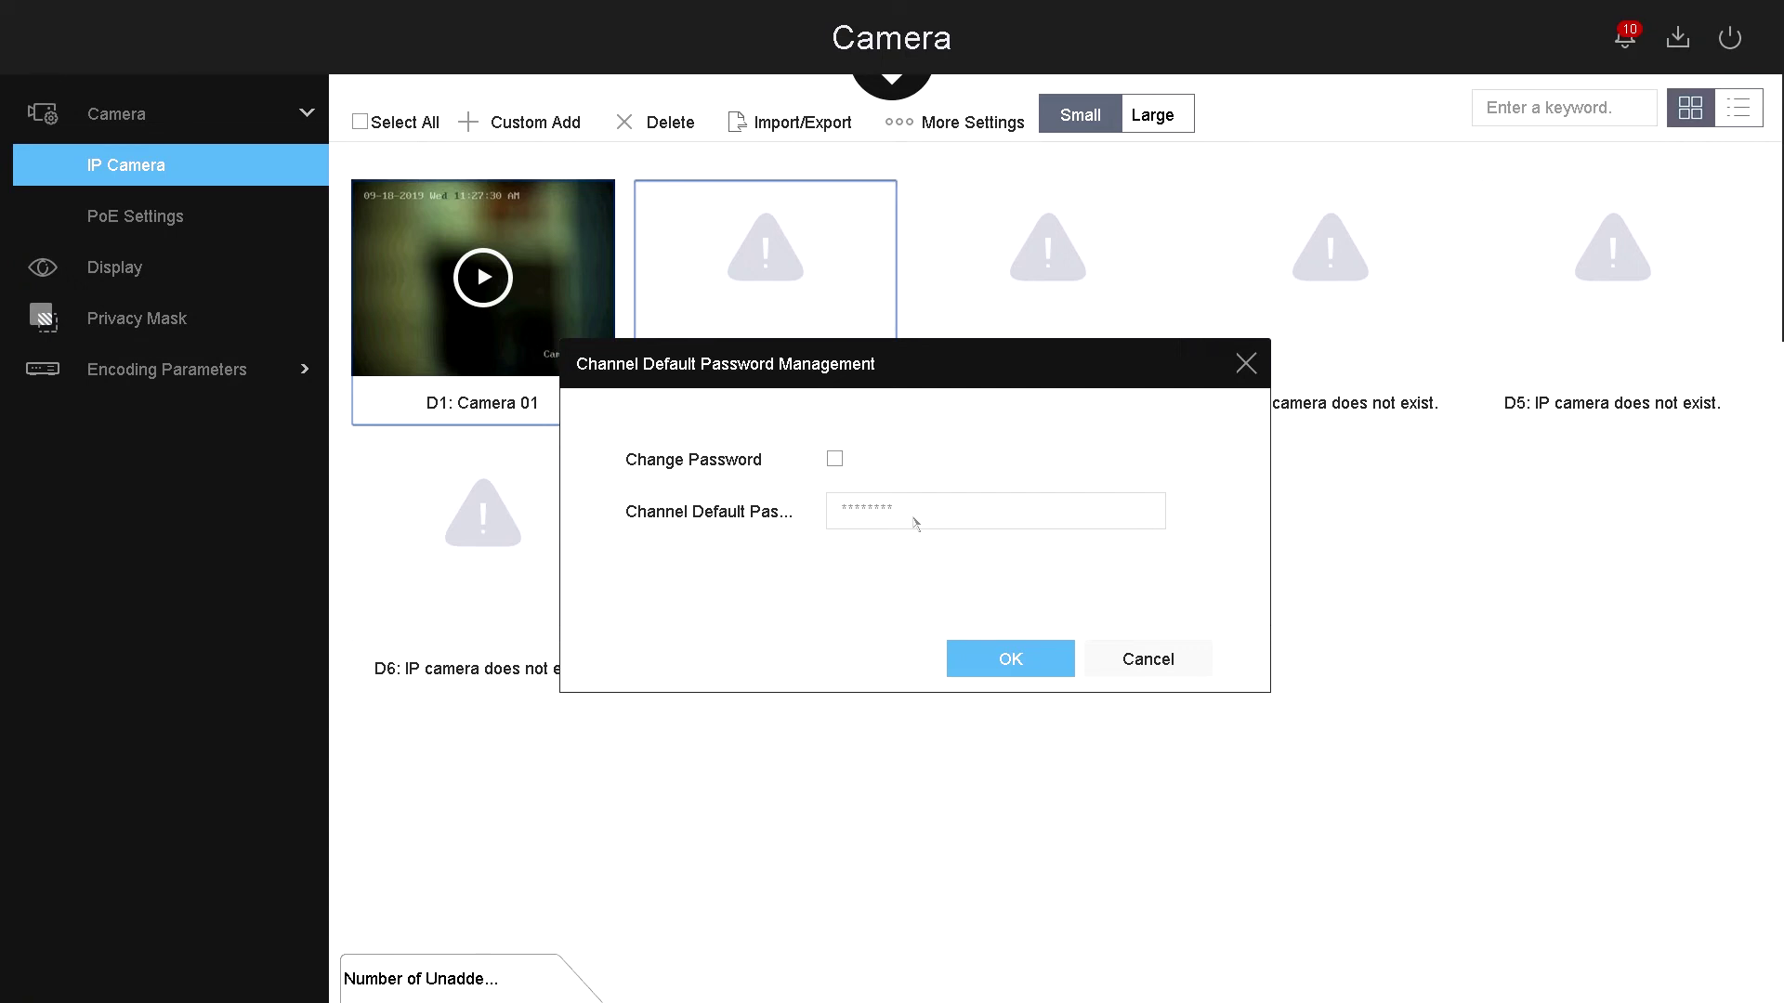
{"action": "left_click", "coordinate": [834, 459]}
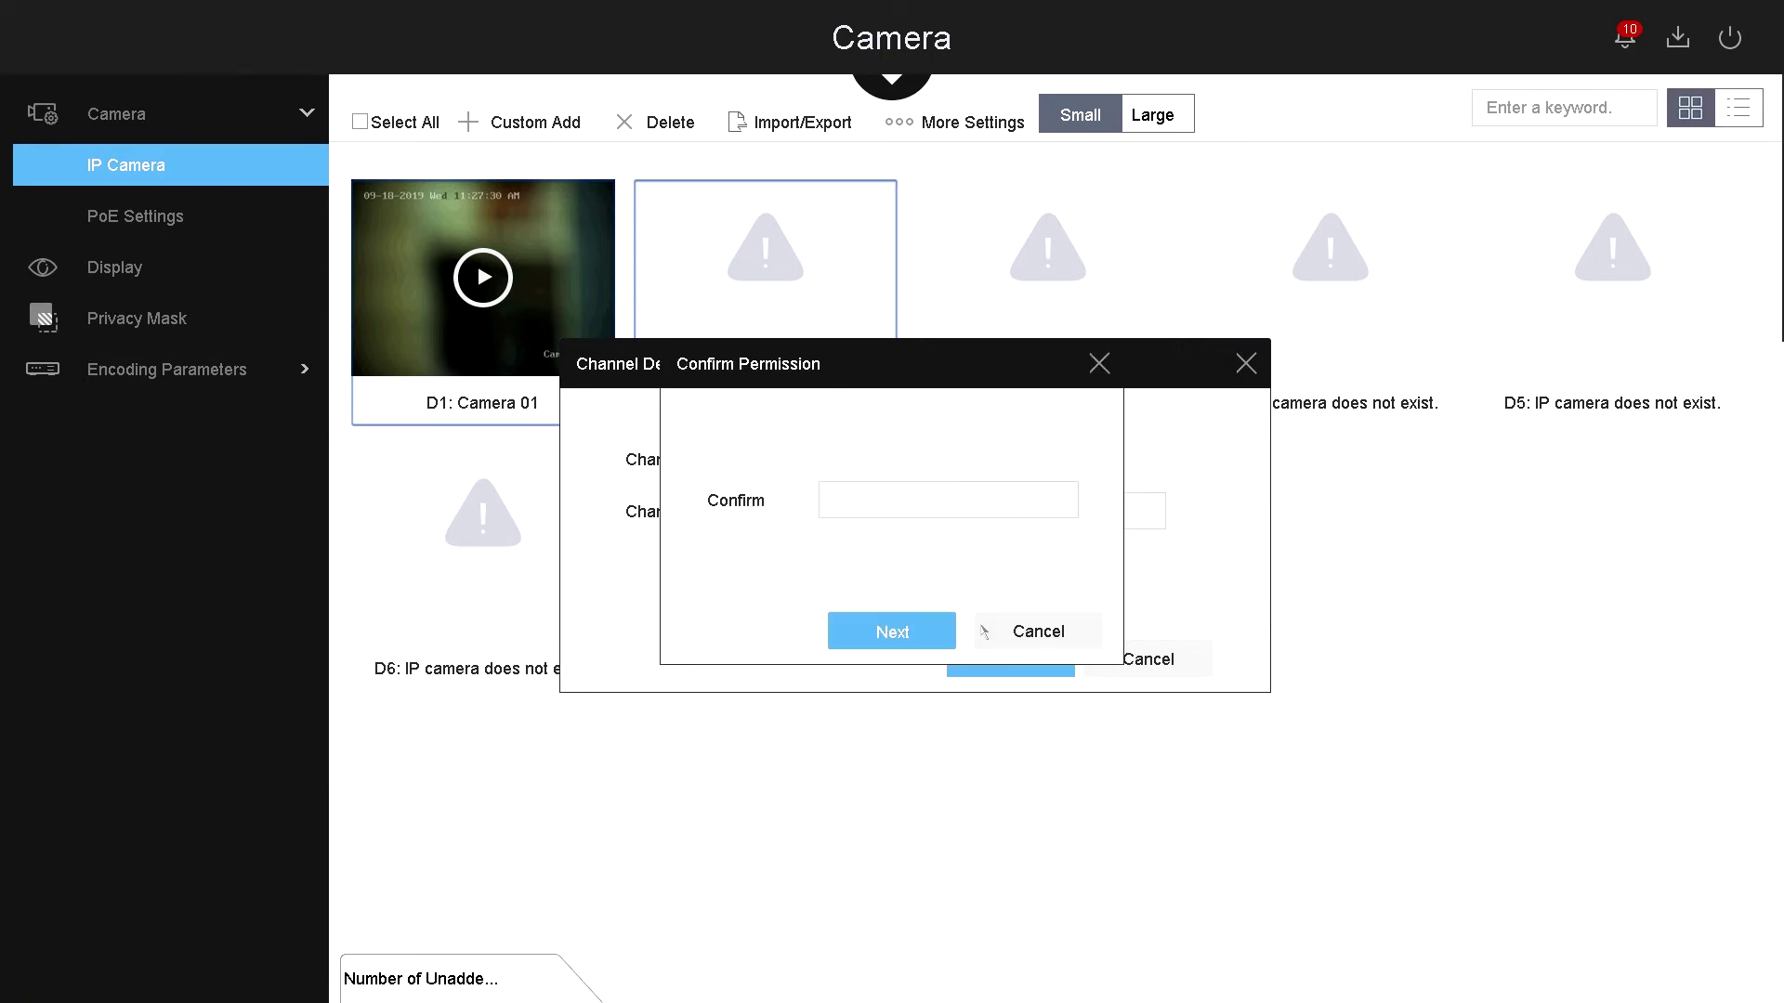
{"action": "left_click", "coordinate": [1001, 630]}
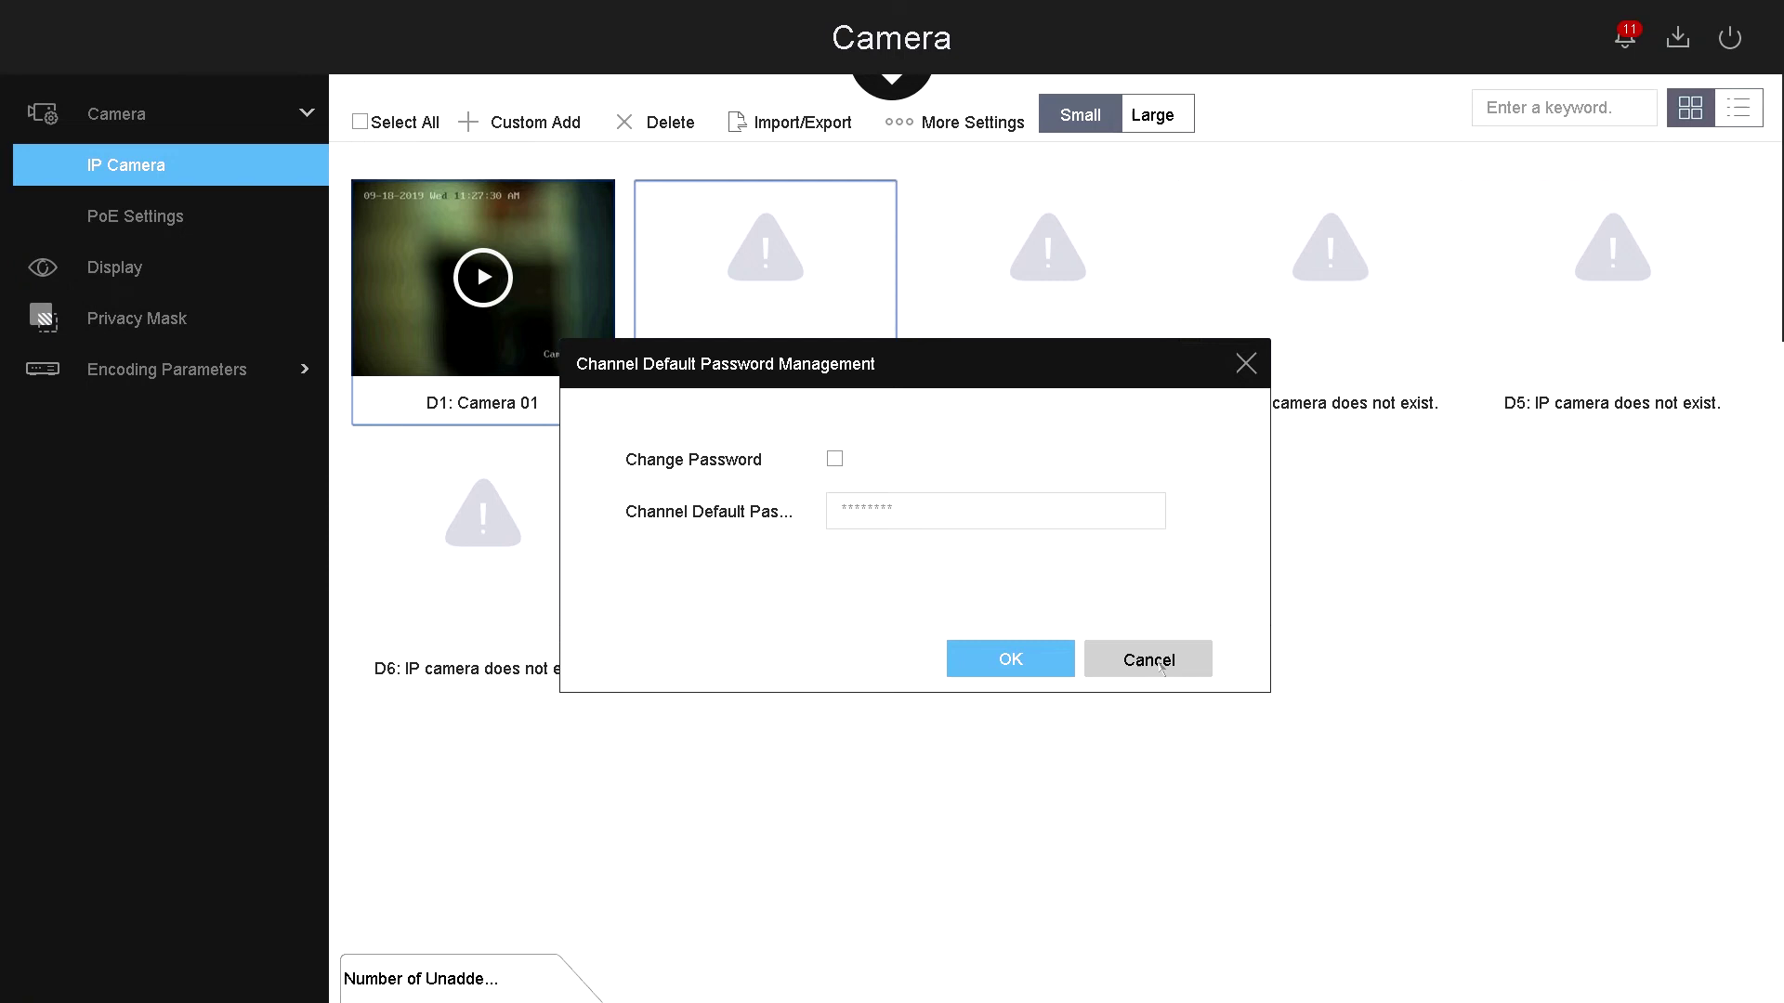
{"action": "left_click", "coordinate": [1150, 660]}
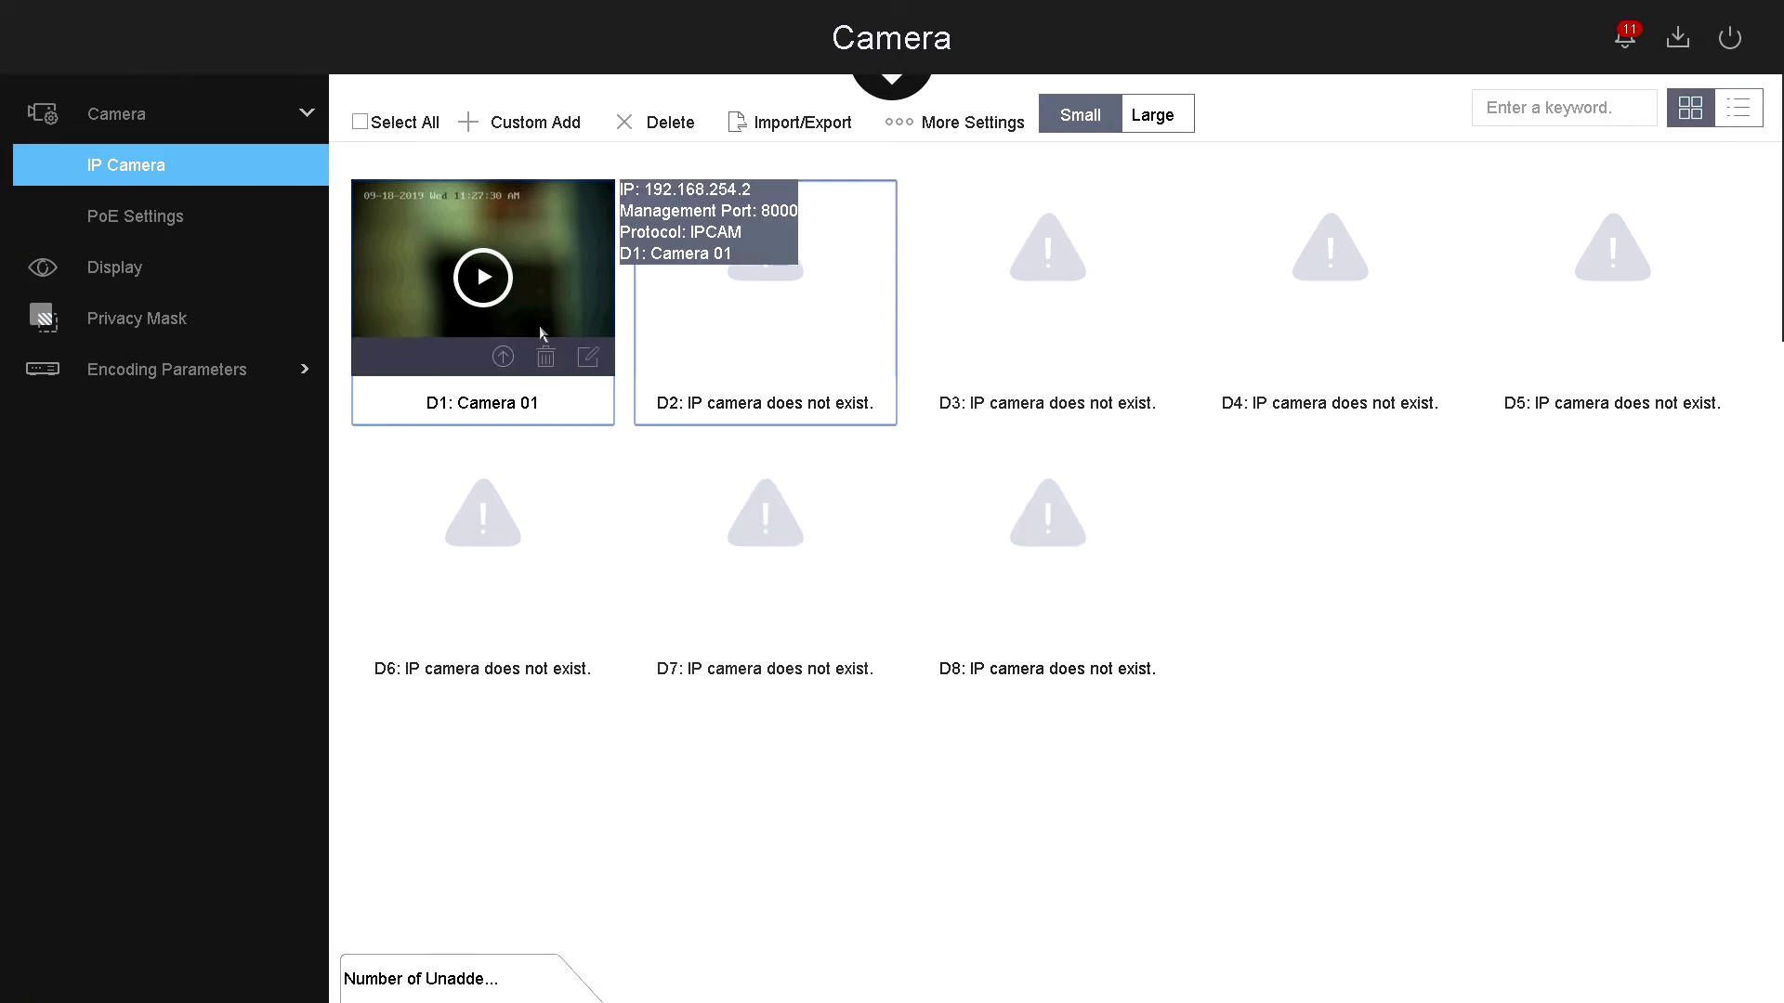
{"action": "left_click", "coordinate": [1152, 115]}
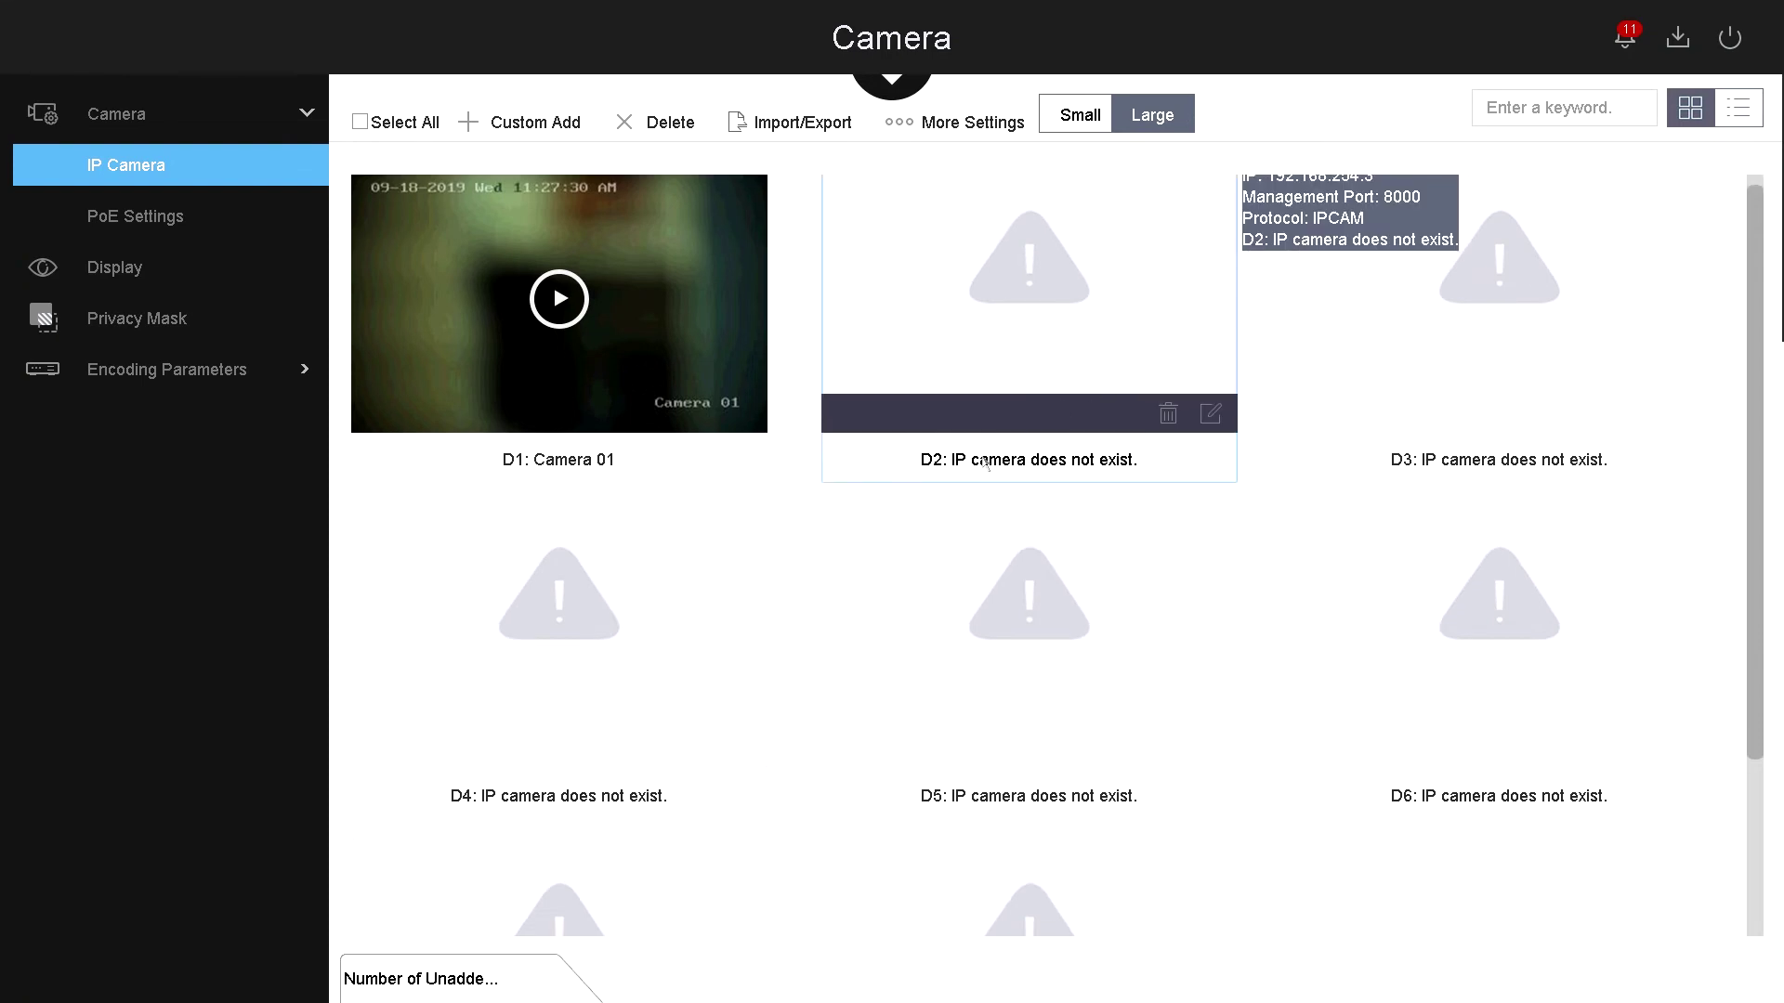
{"action": "left_click", "coordinate": [1061, 118]}
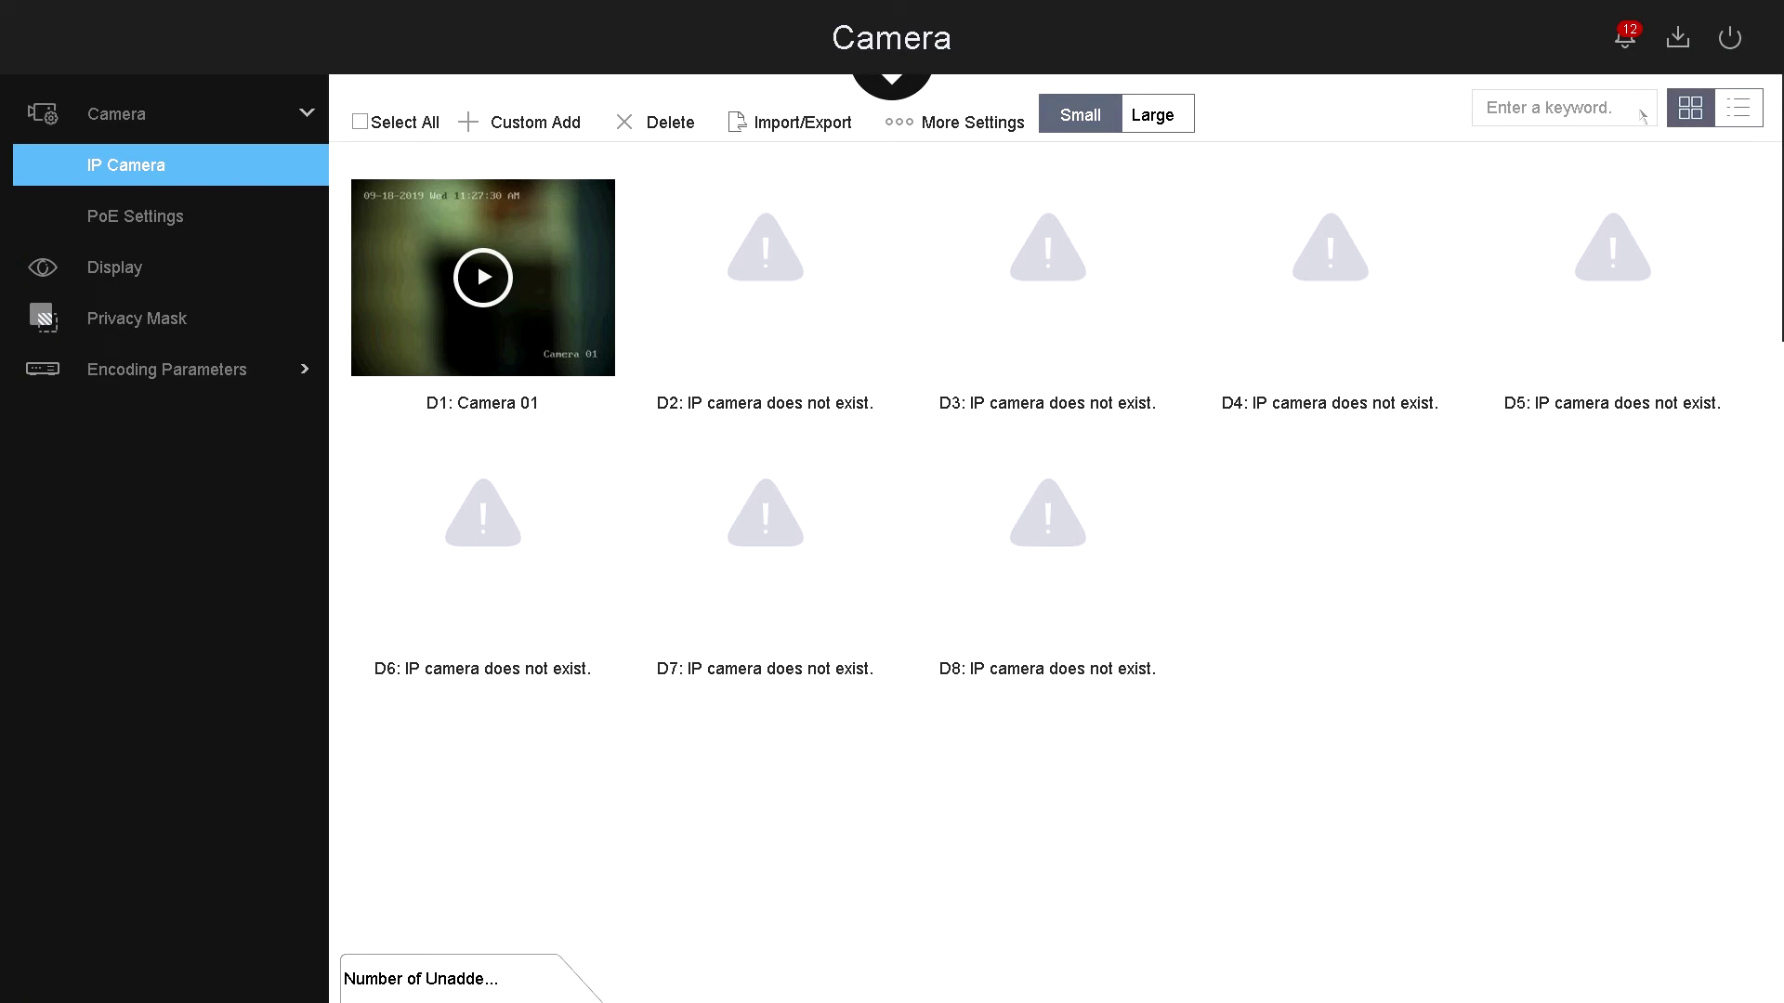
{"action": "left_click", "coordinate": [1738, 109]}
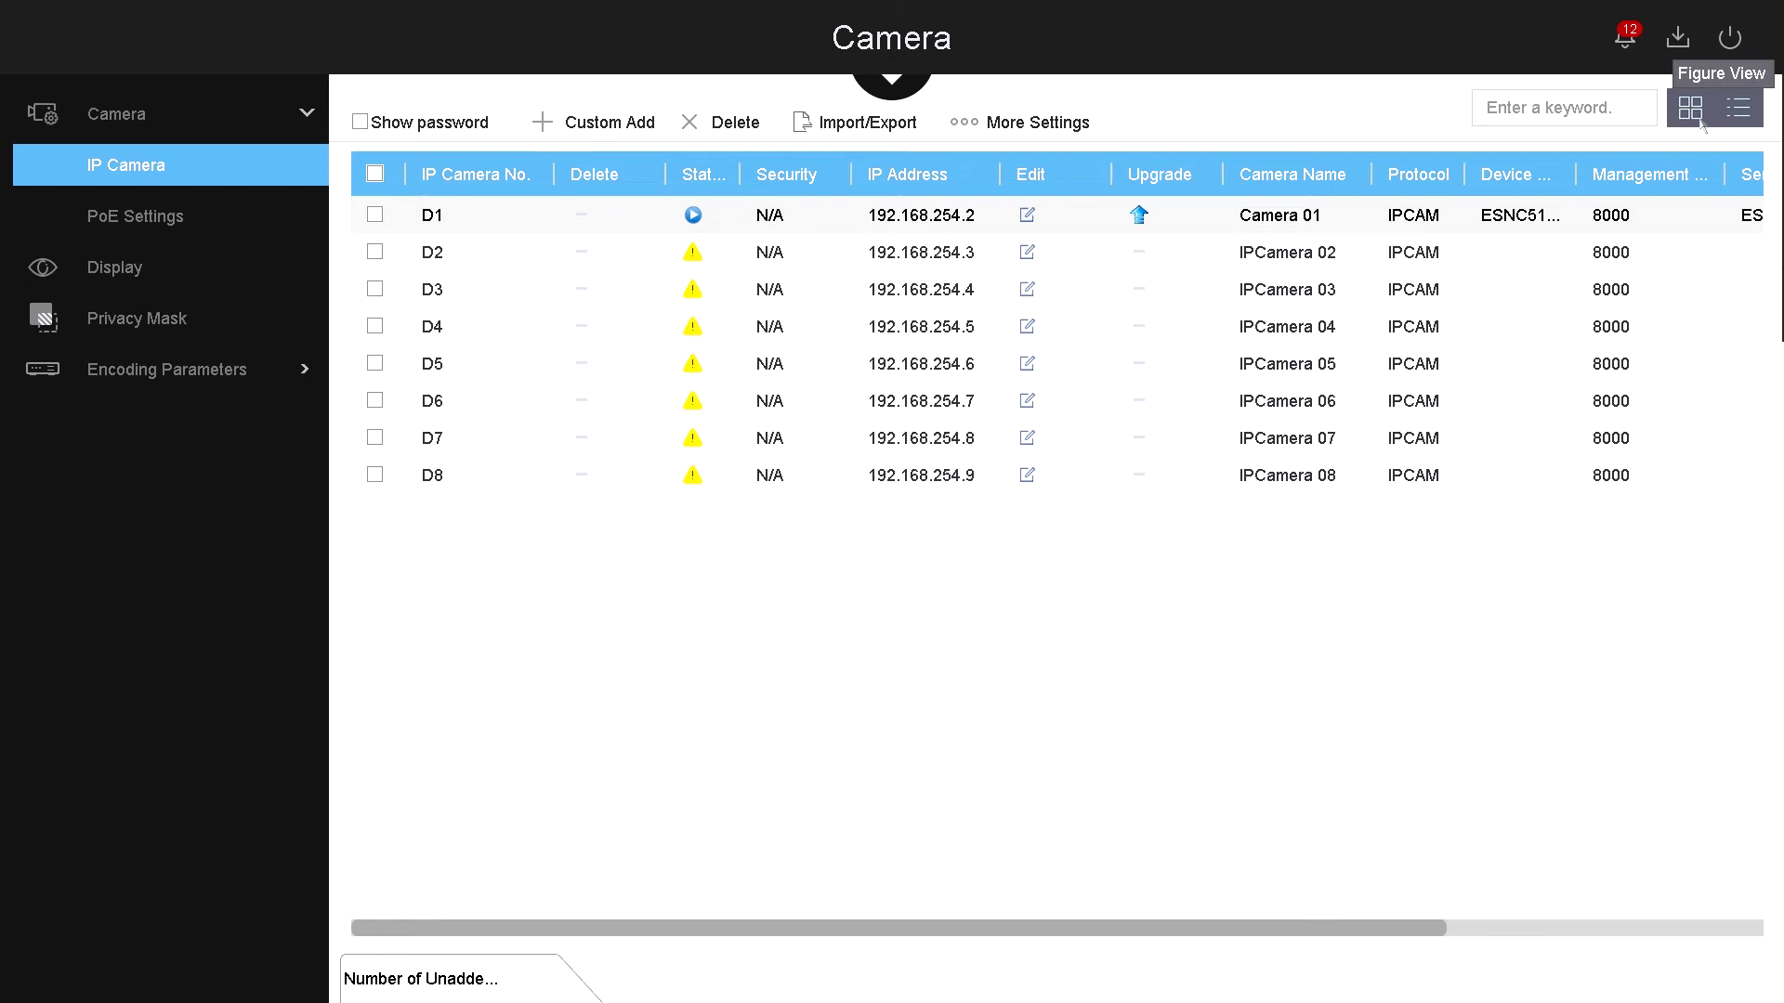
{"action": "left_click", "coordinate": [1701, 121]}
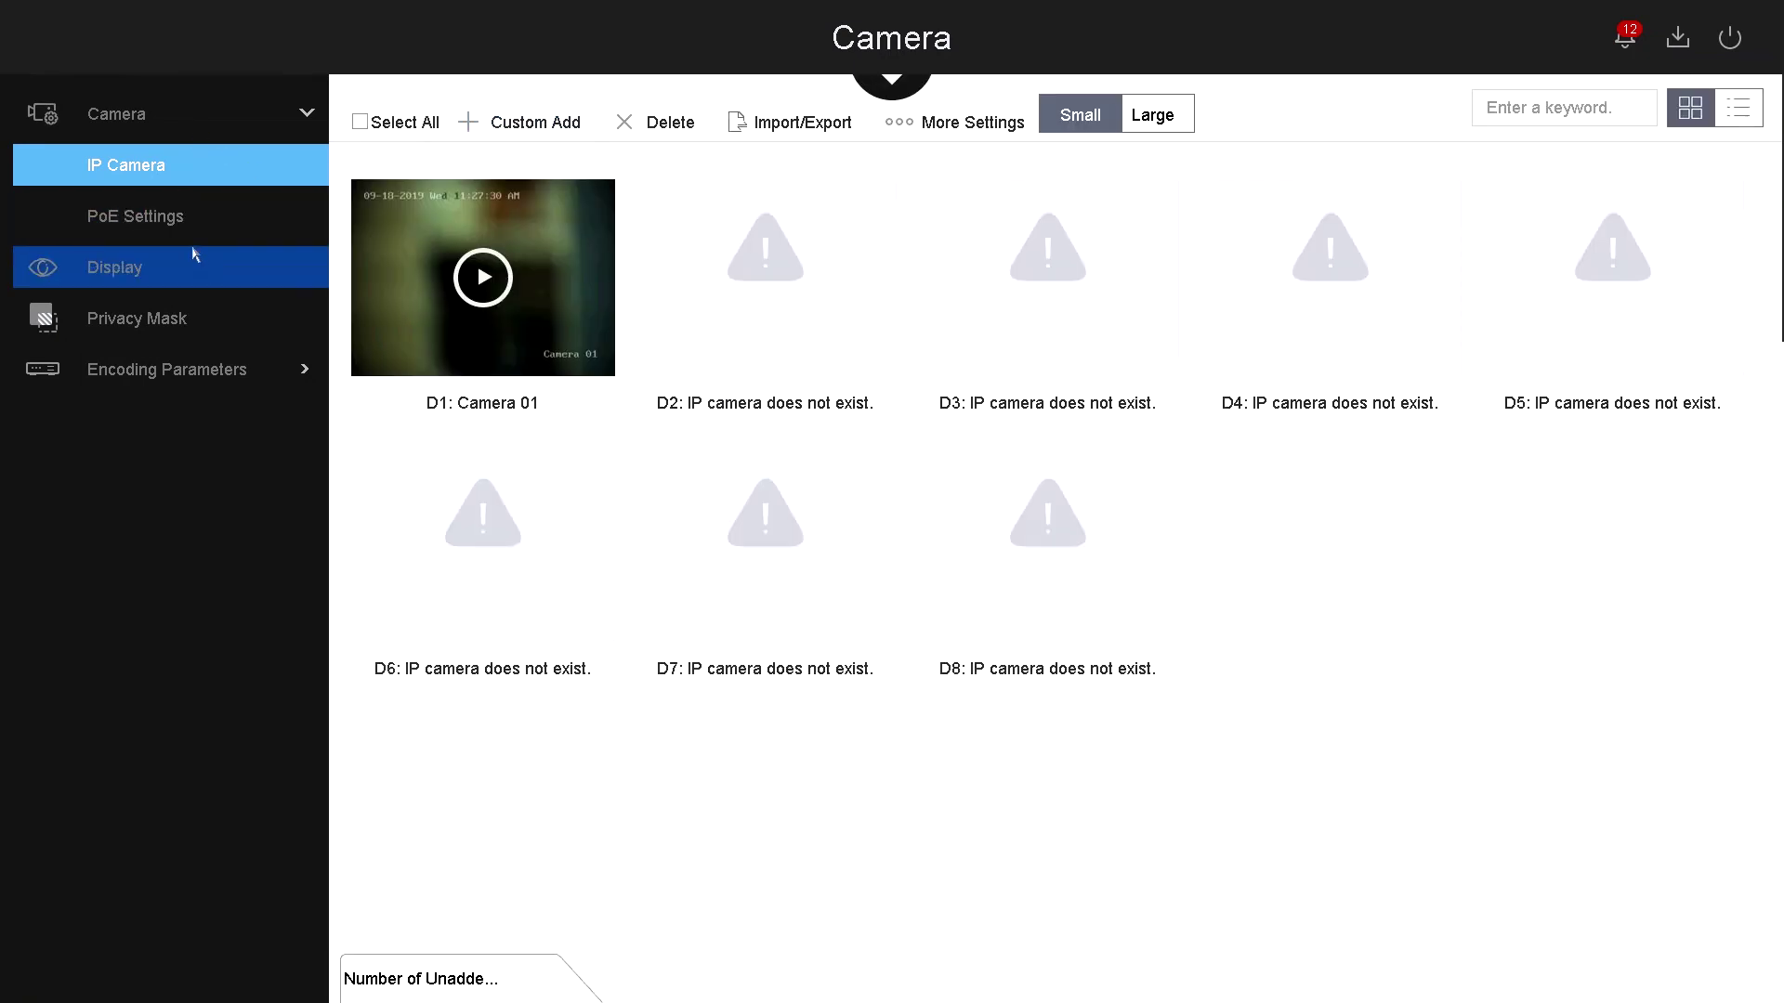
Review per-channel PoE power settings, then show Camera 01's Display and OSD settings.
{"action": "left_click", "coordinate": [168, 224]}
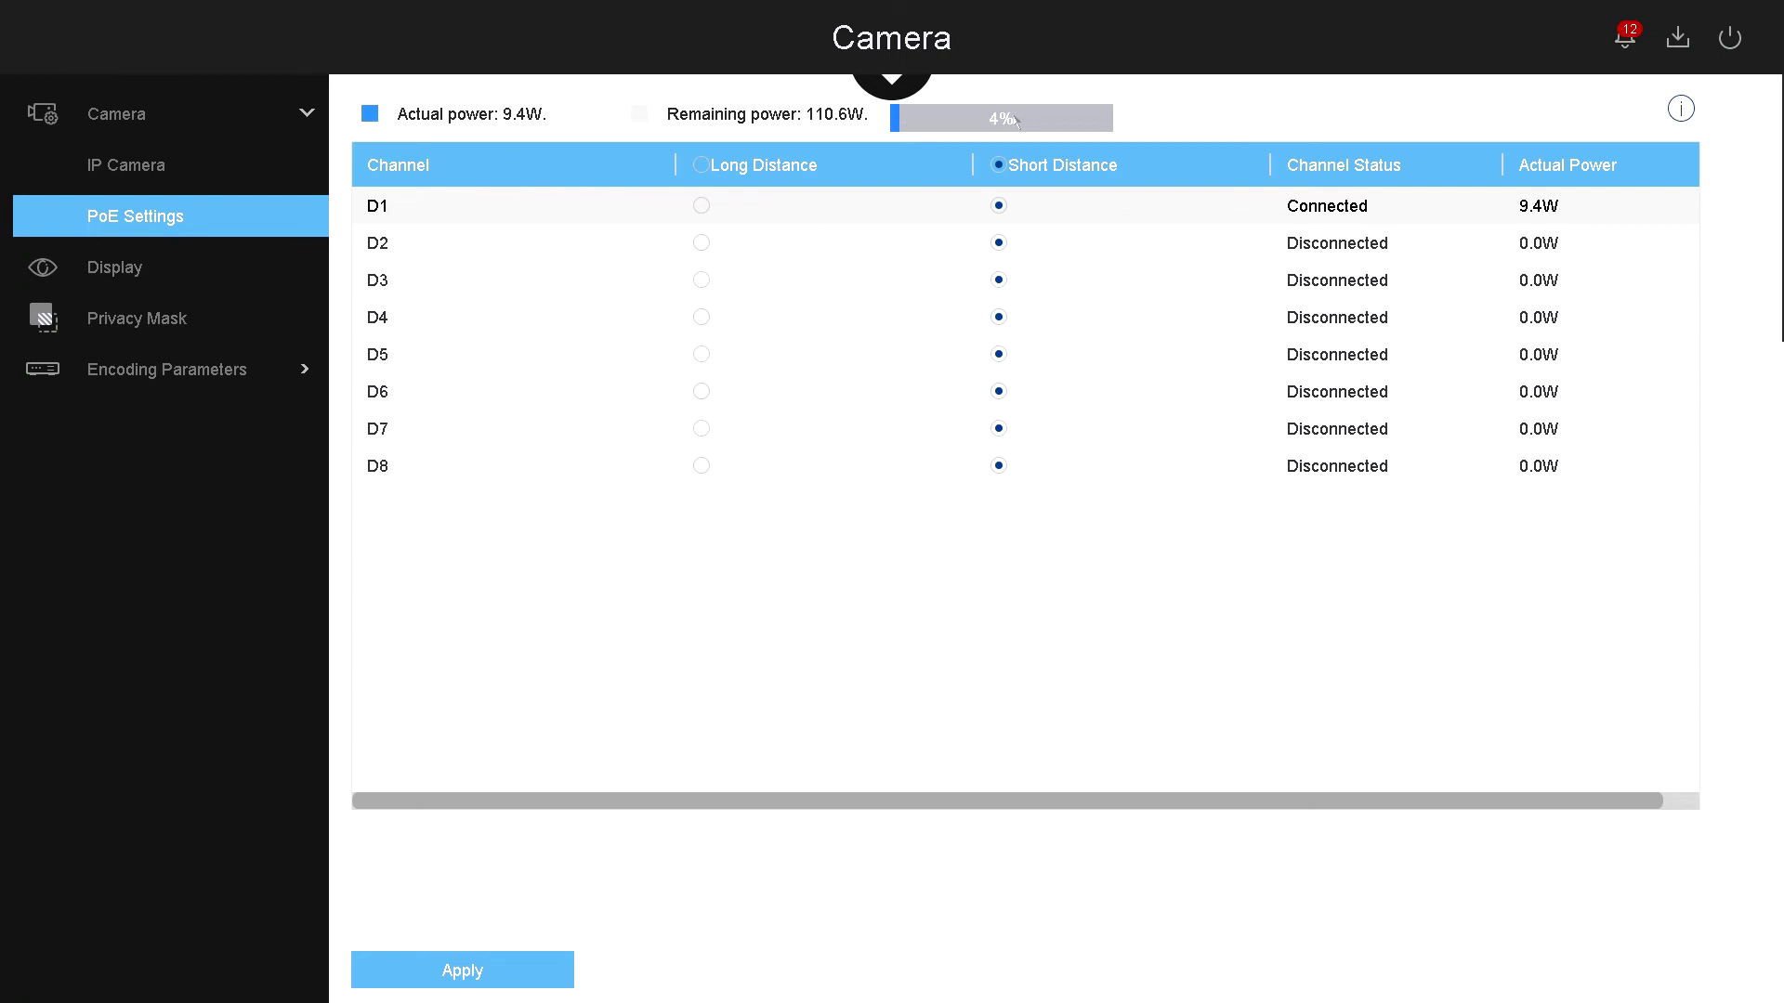
{"action": "left_click", "coordinate": [175, 266]}
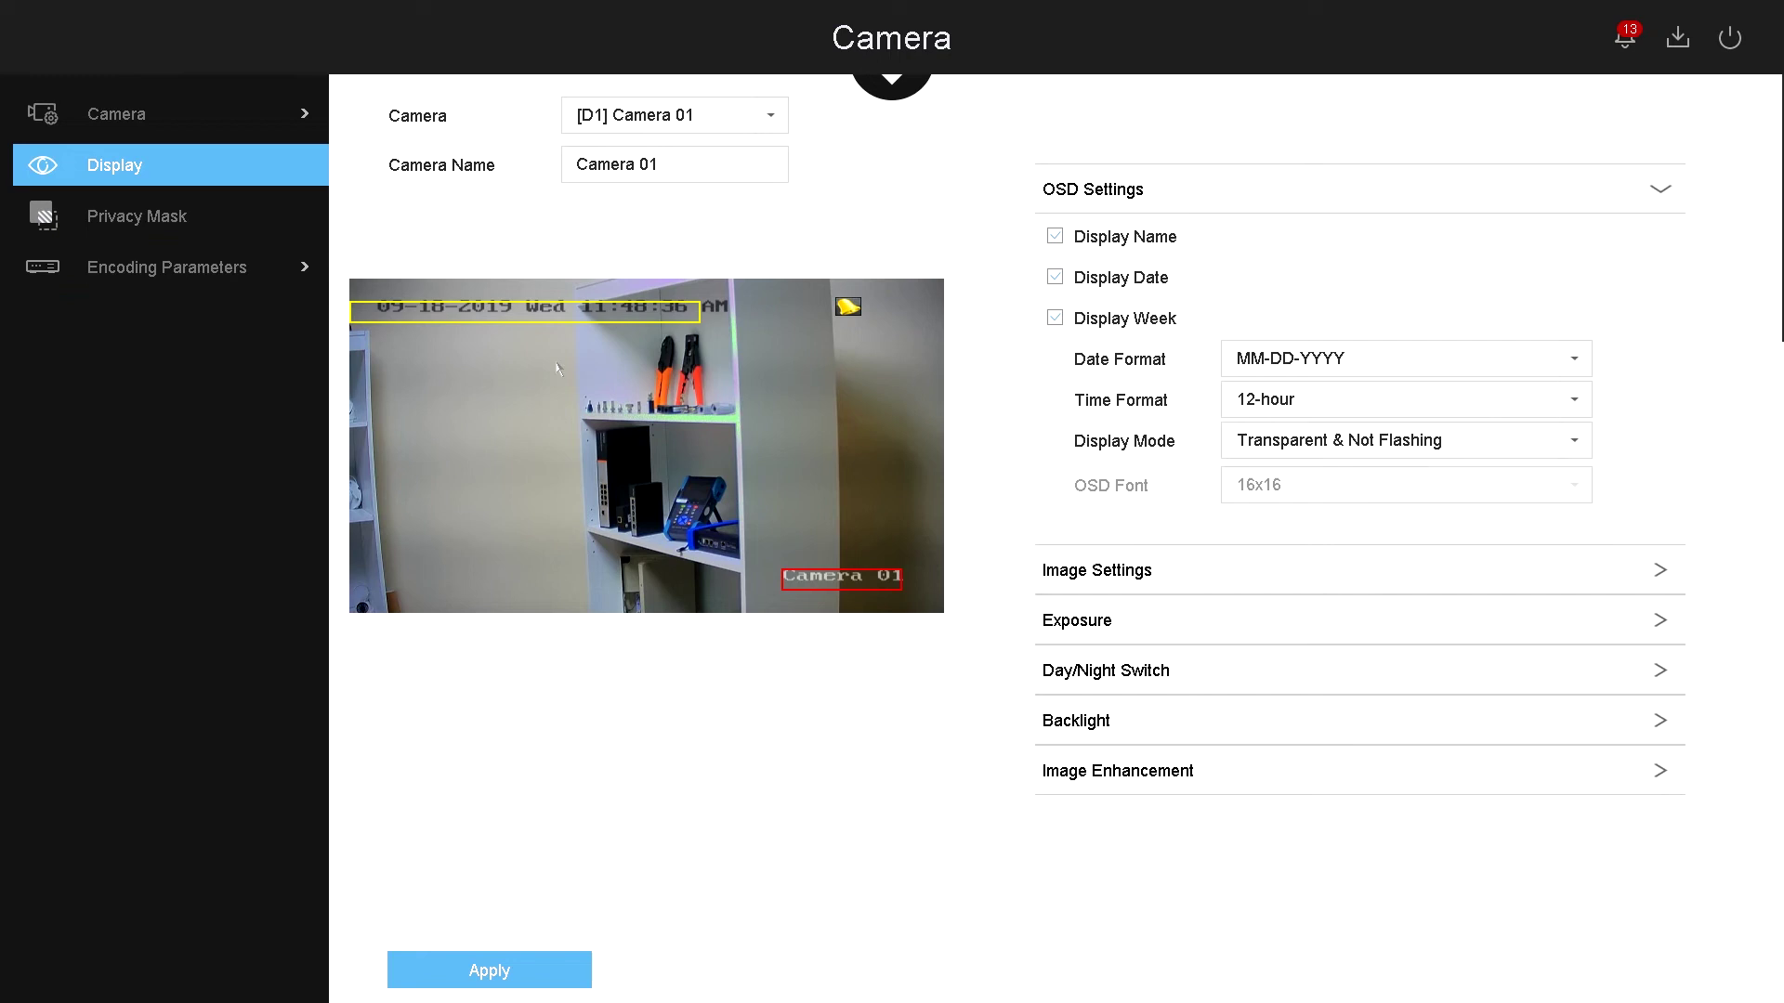
Expand Camera 01's OSD, Image, Exposure, Day/Night, Backlight and Image Enhancement sections.
{"action": "left_click", "coordinate": [1160, 189]}
{"action": "left_click", "coordinate": [1134, 191]}
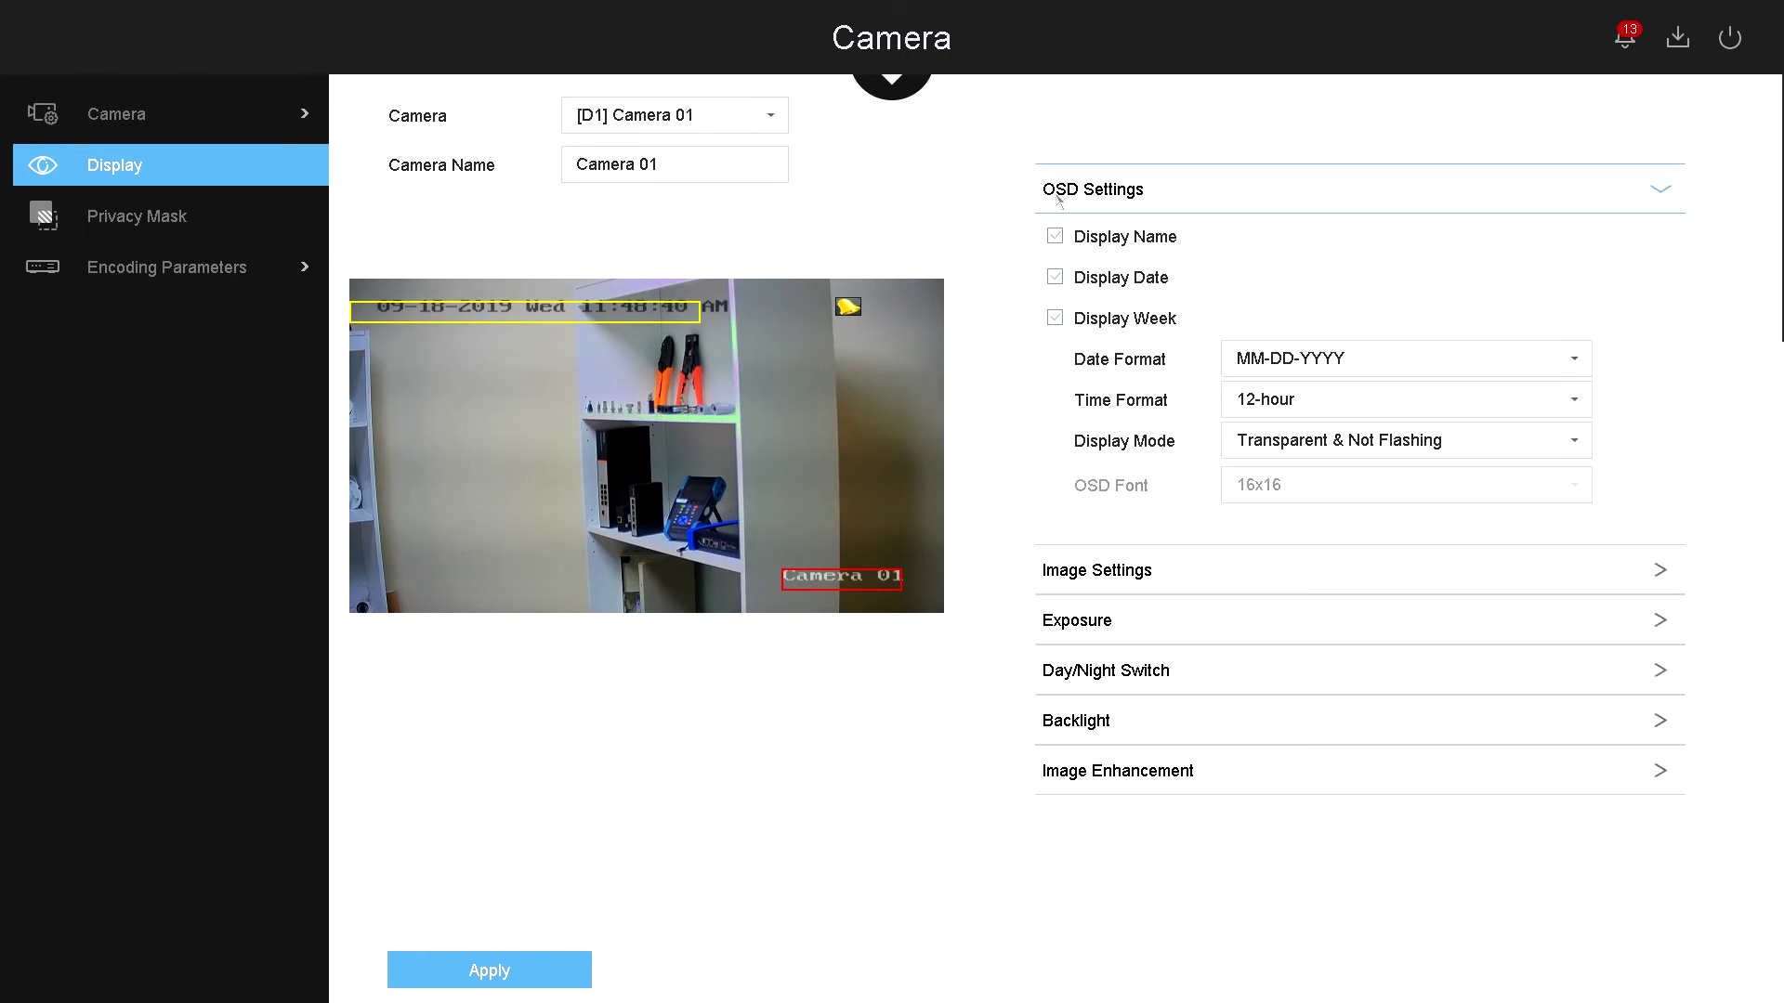
{"action": "left_click", "coordinate": [1106, 569]}
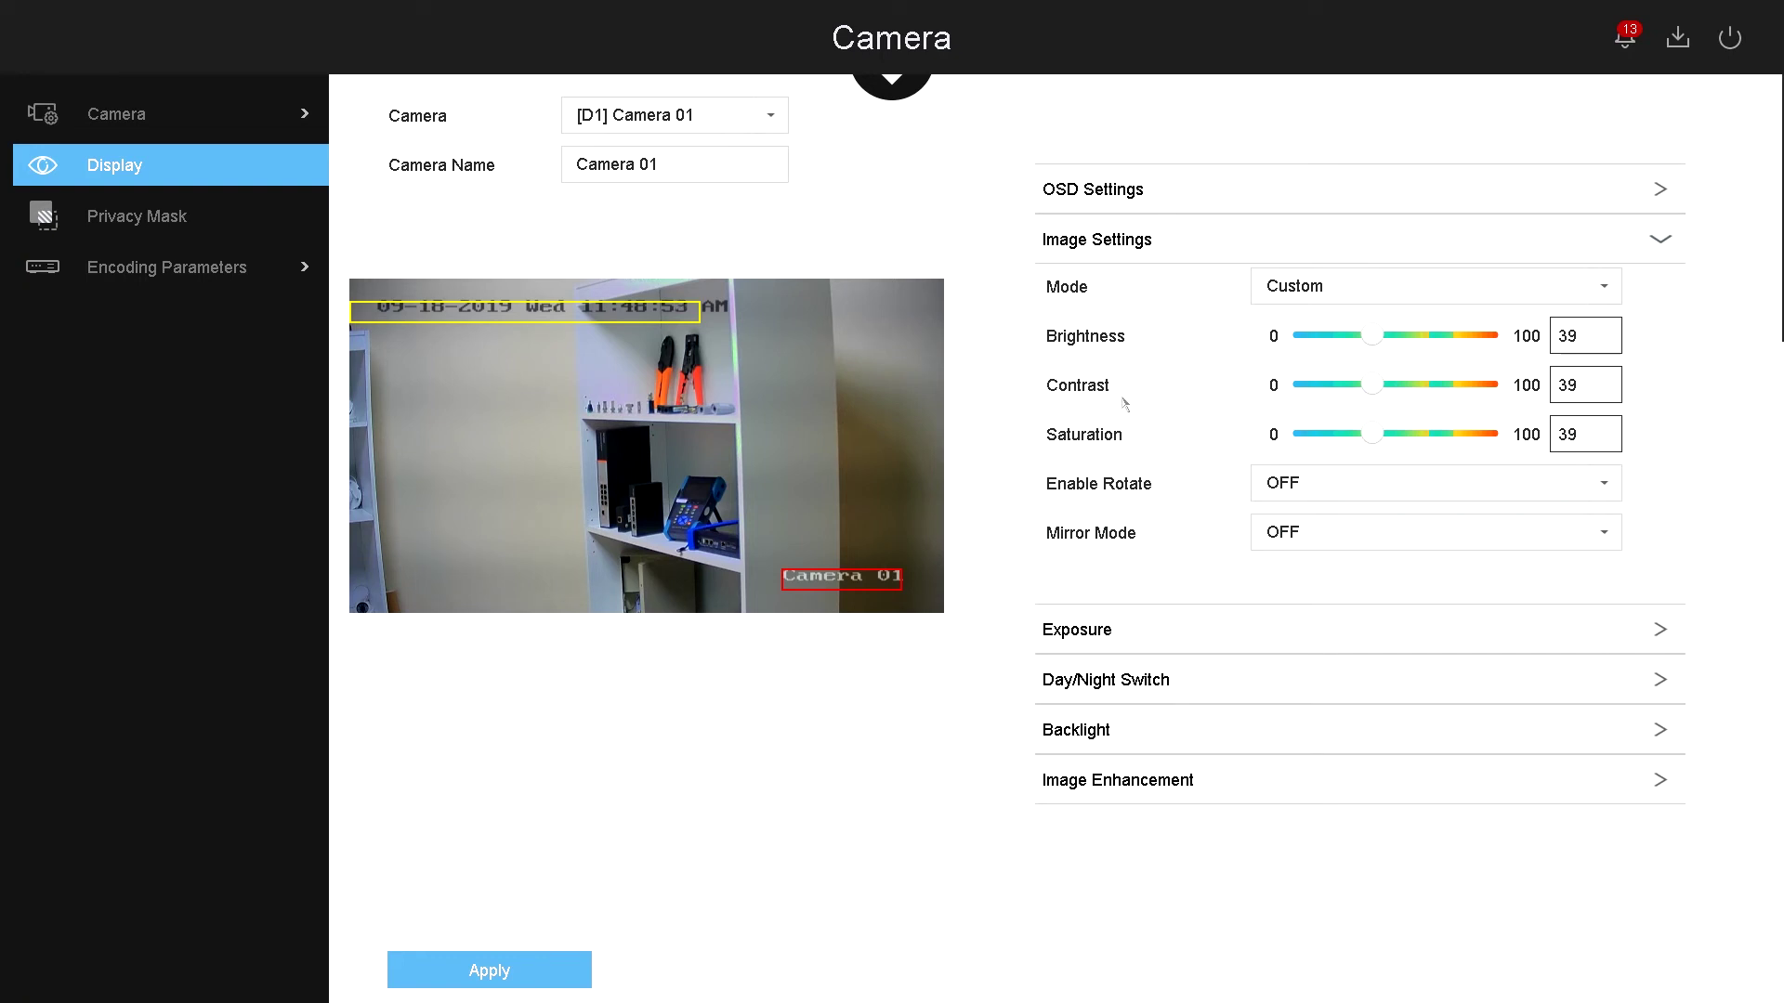
{"action": "left_click", "coordinate": [1106, 630]}
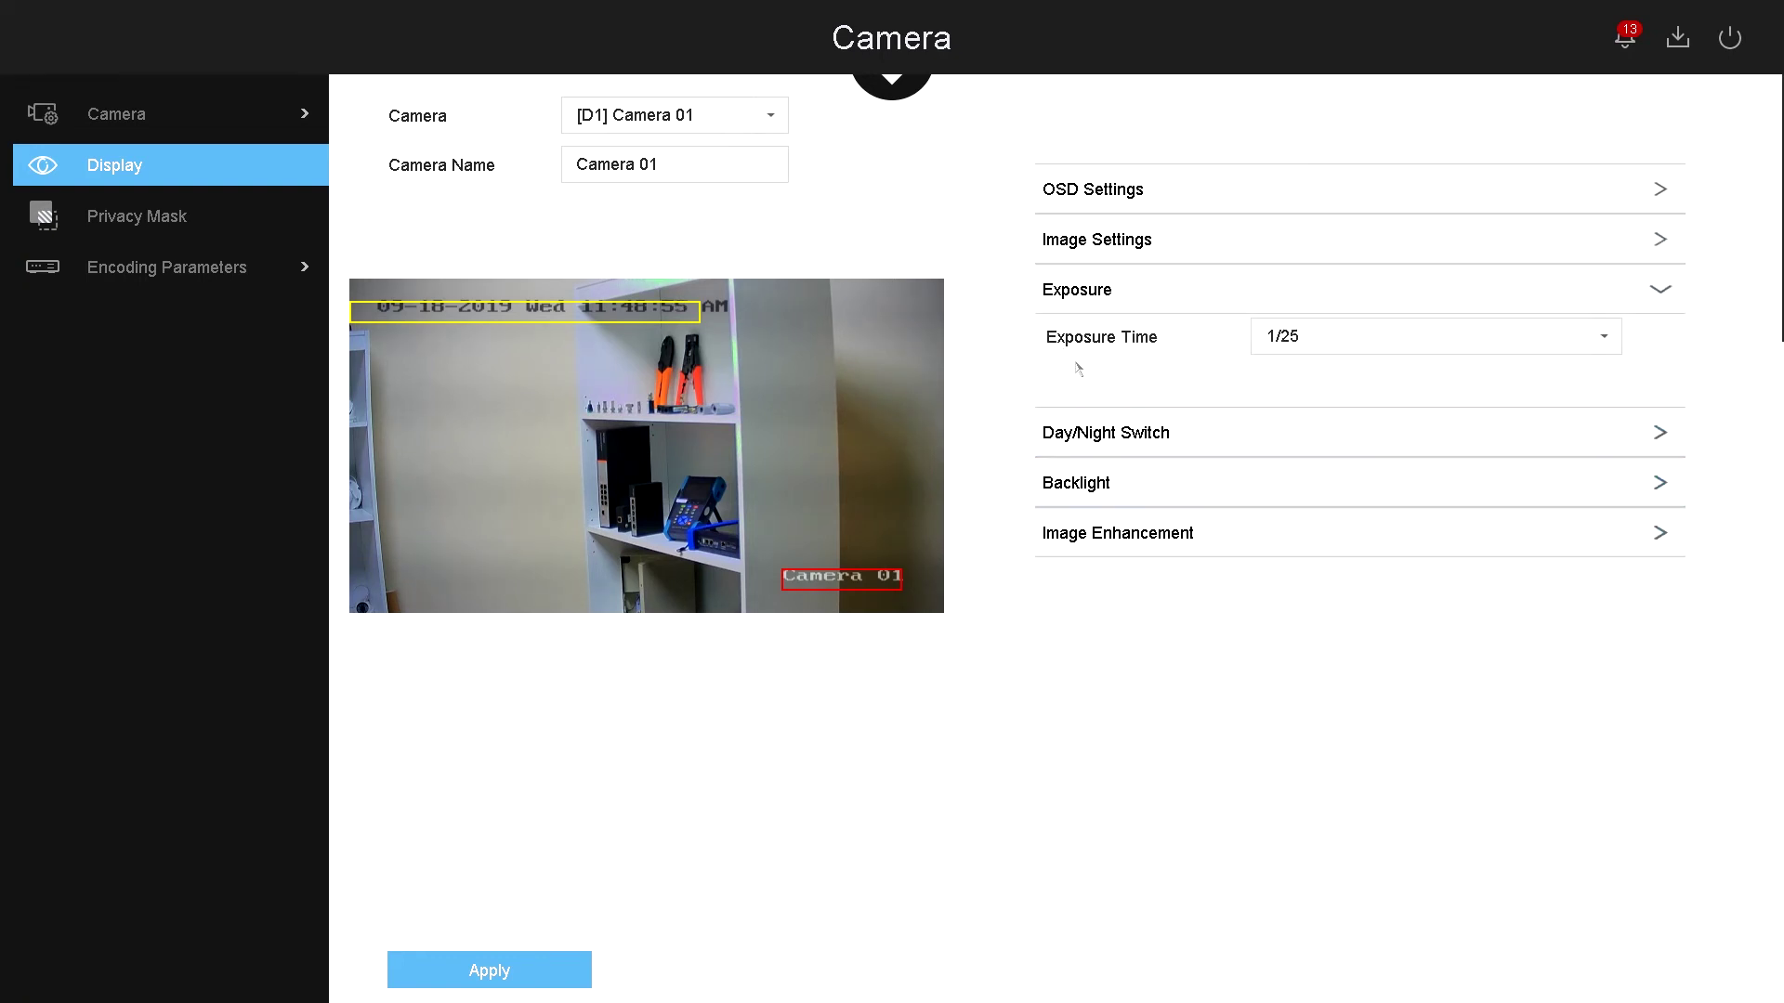
{"action": "left_click", "coordinate": [1096, 420]}
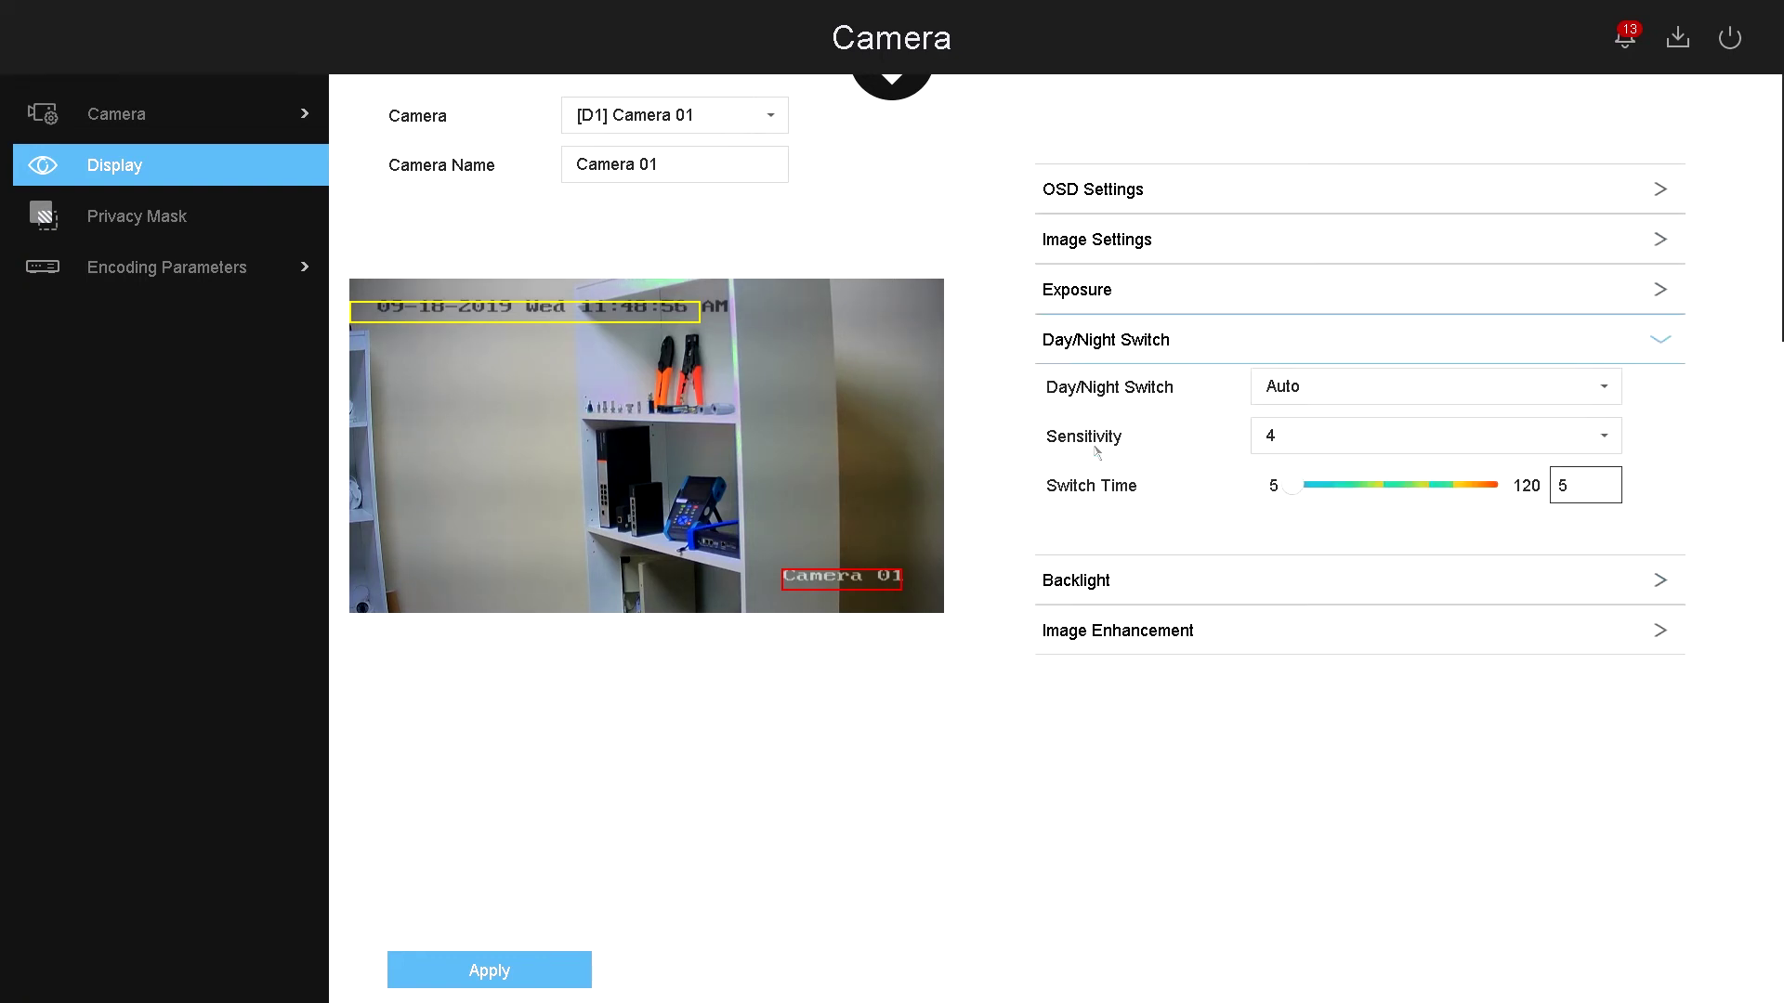
{"action": "left_click", "coordinate": [1098, 586]}
{"action": "left_click", "coordinate": [1096, 531]}
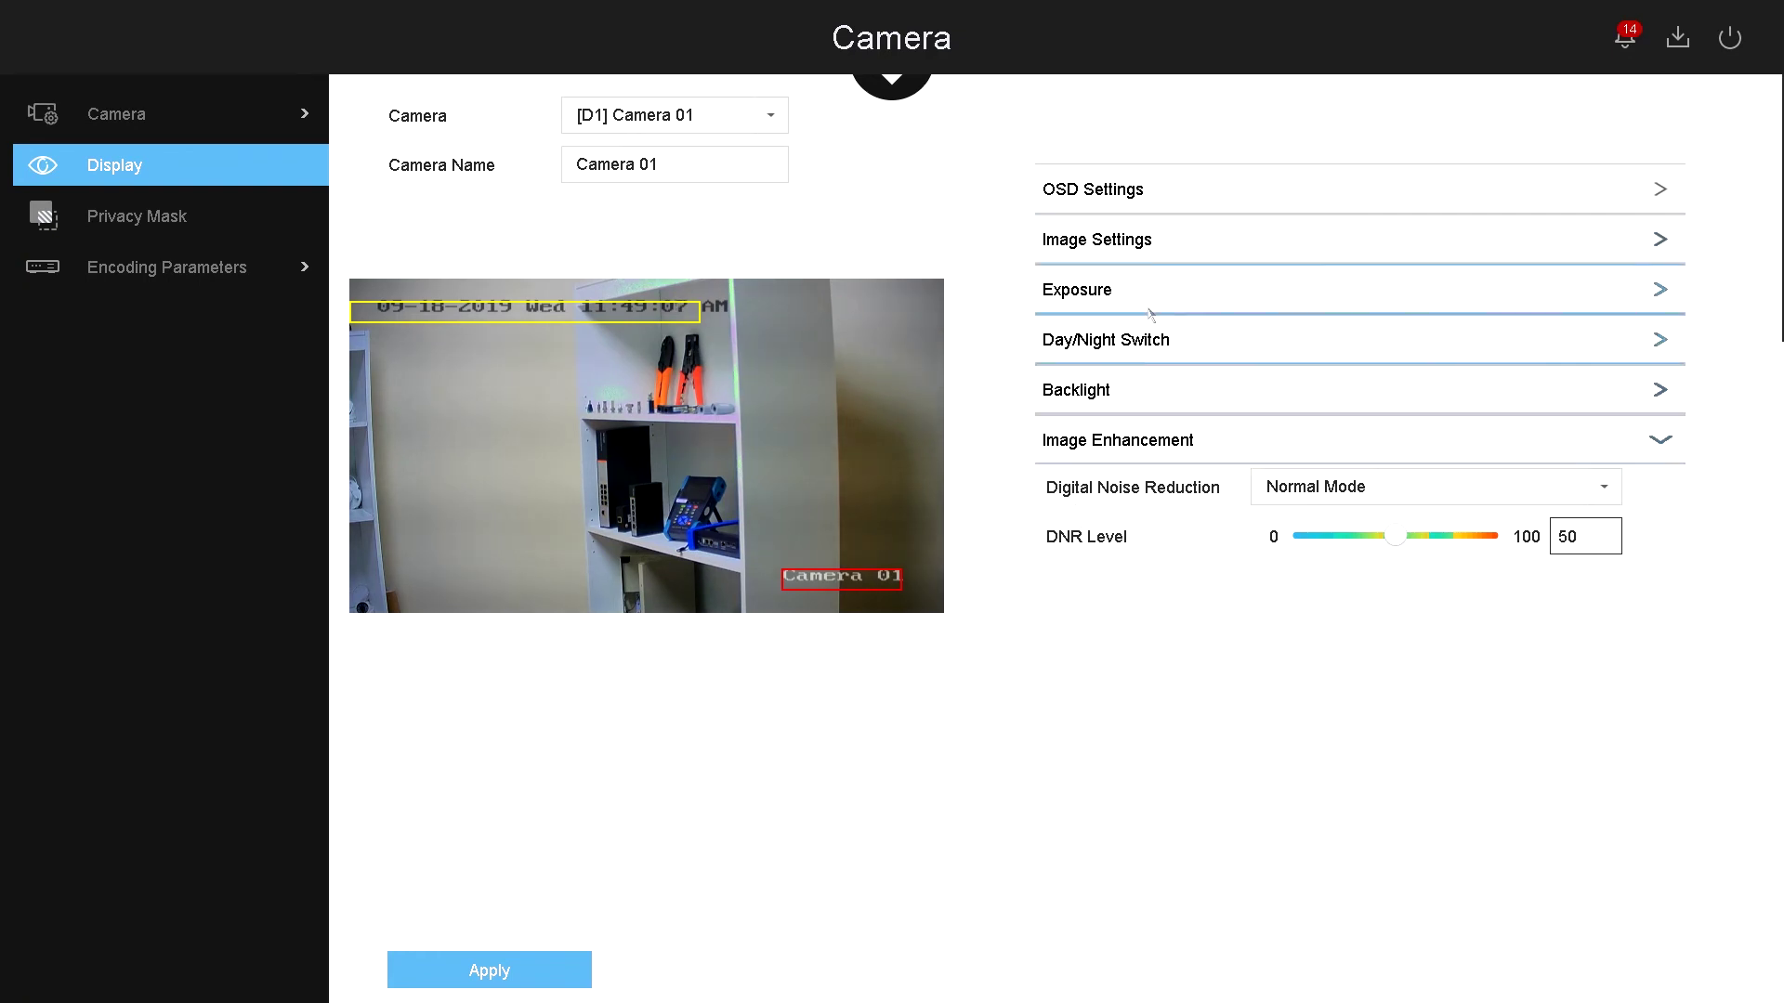
{"action": "left_click", "coordinate": [1165, 242]}
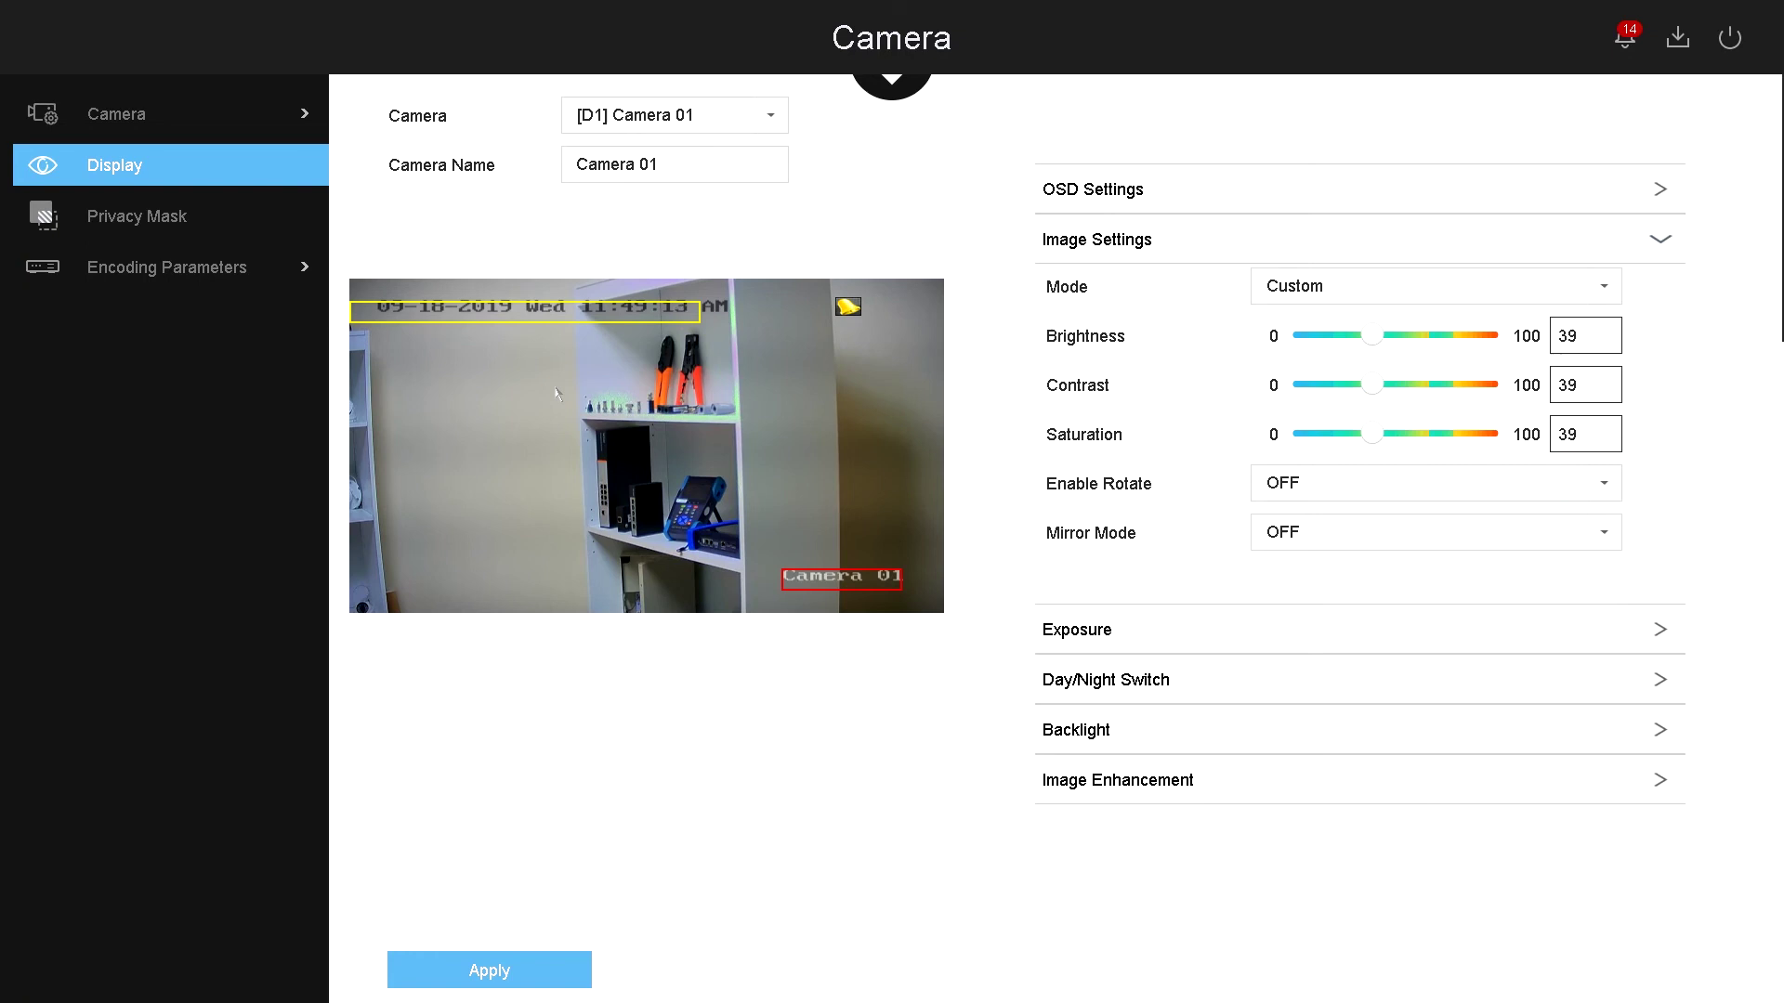
Open Camera 01's privacy mask settings and clear the existing first mask area.
{"action": "left_click", "coordinate": [149, 219]}
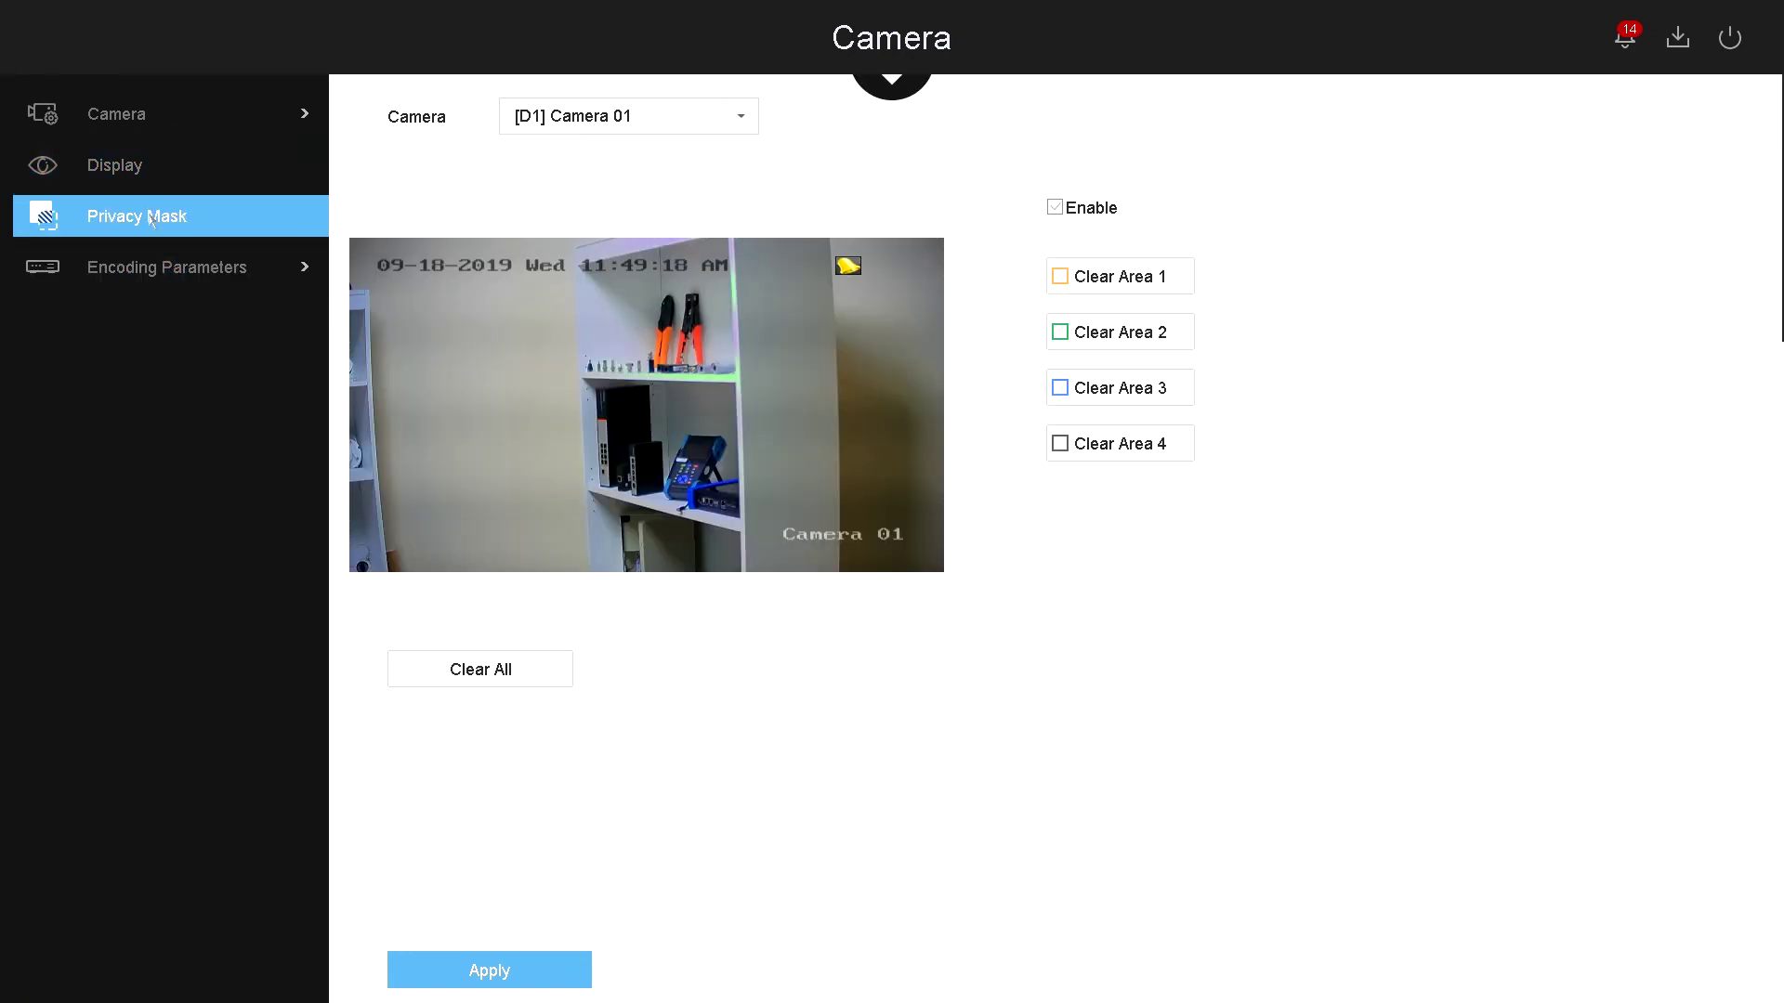
{"action": "left_click", "coordinate": [1060, 280]}
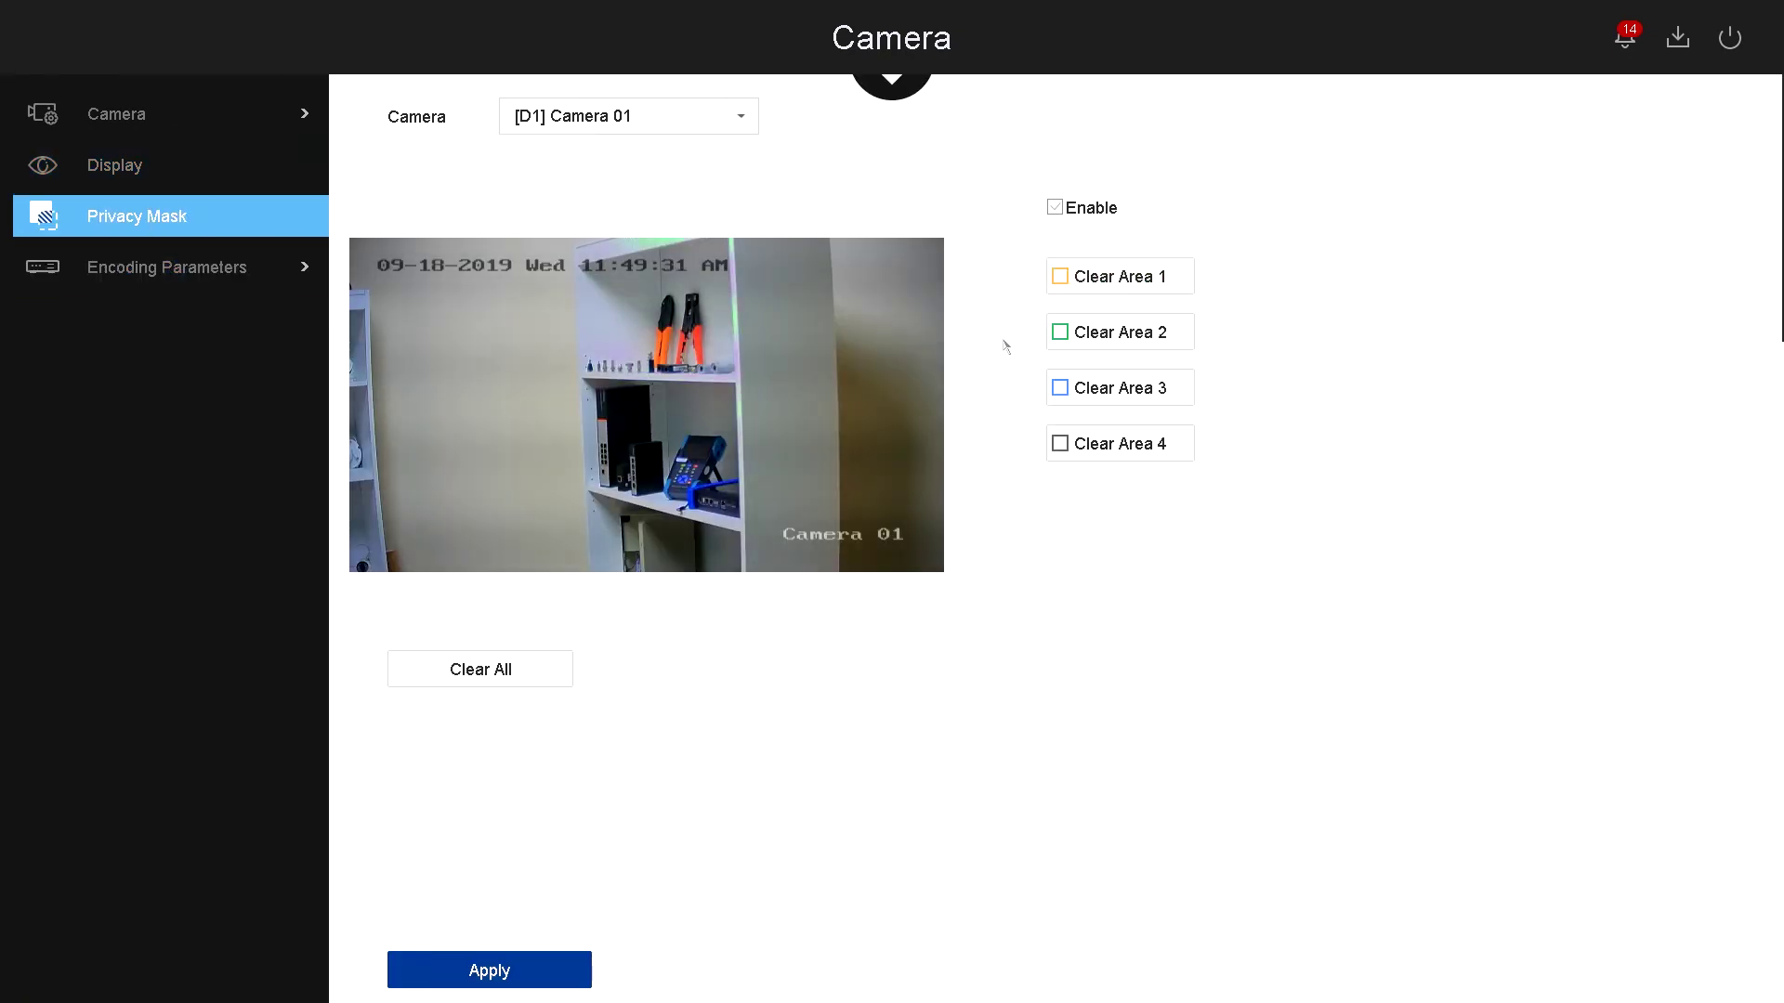
{"action": "left_click", "coordinate": [1131, 444]}
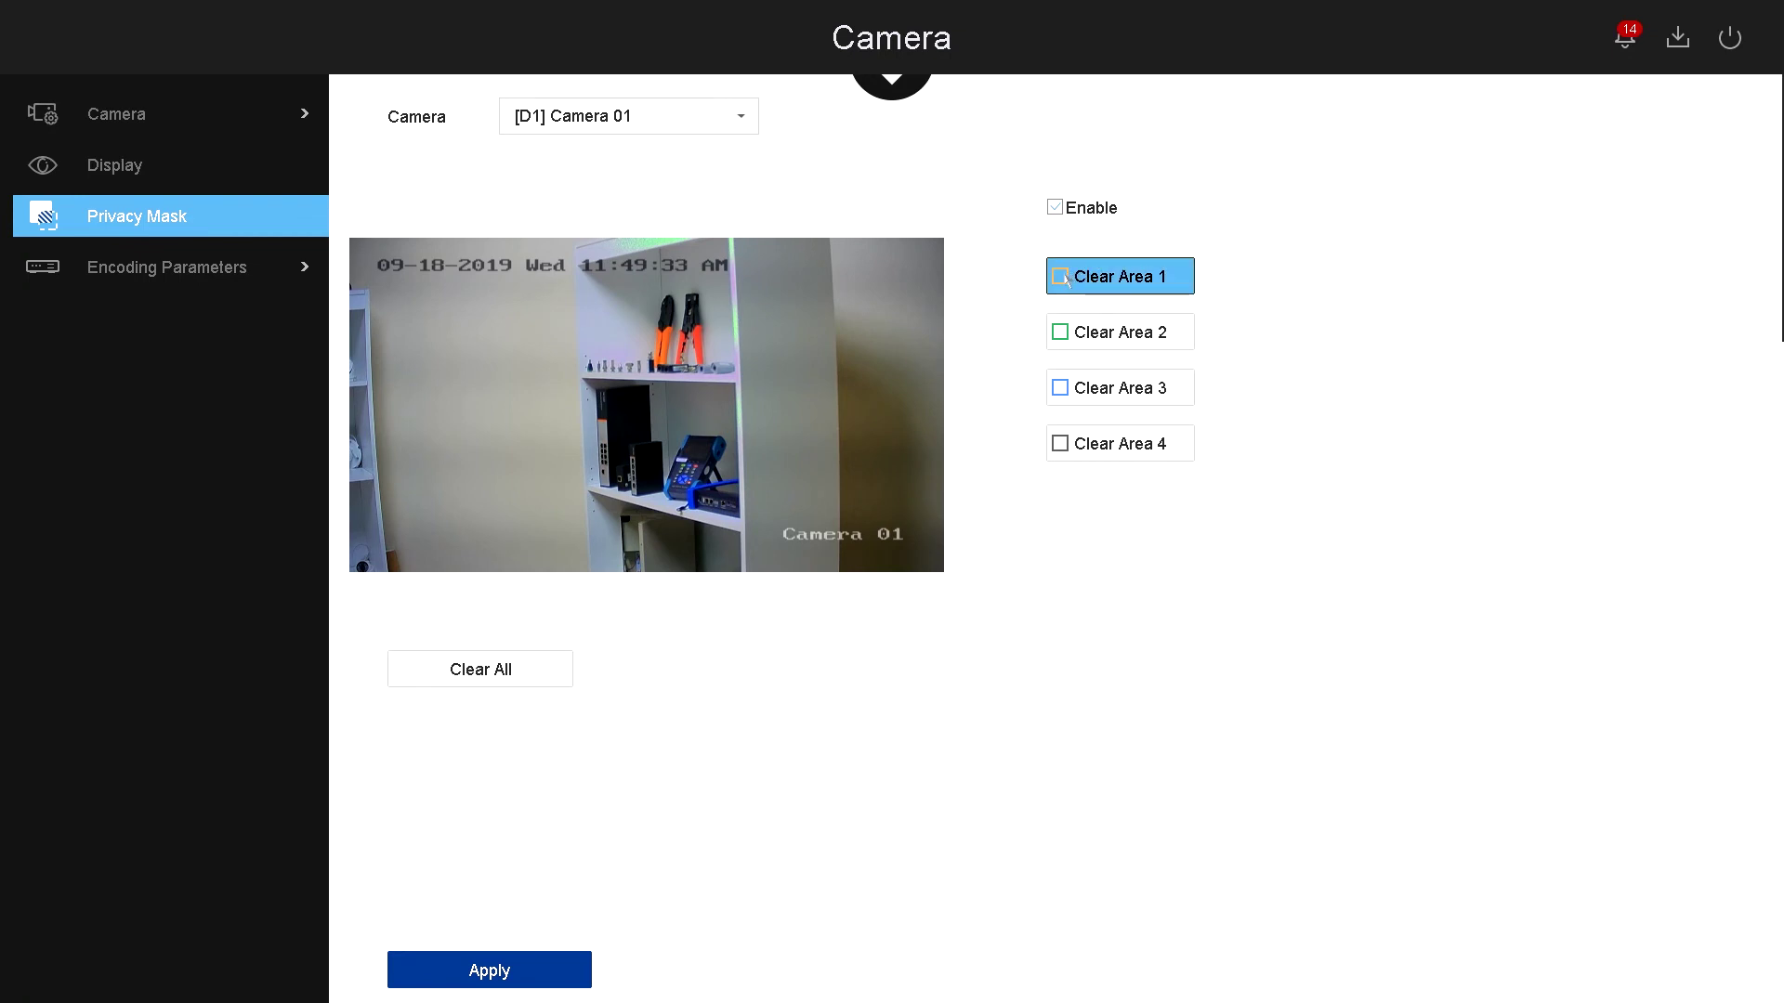
Draw four mask rectangles on the preview, clear all masks, and show the Encoding Parameters.
{"action": "left_click_drag", "start_coordinate": [800, 355], "coordinate": [918, 472]}
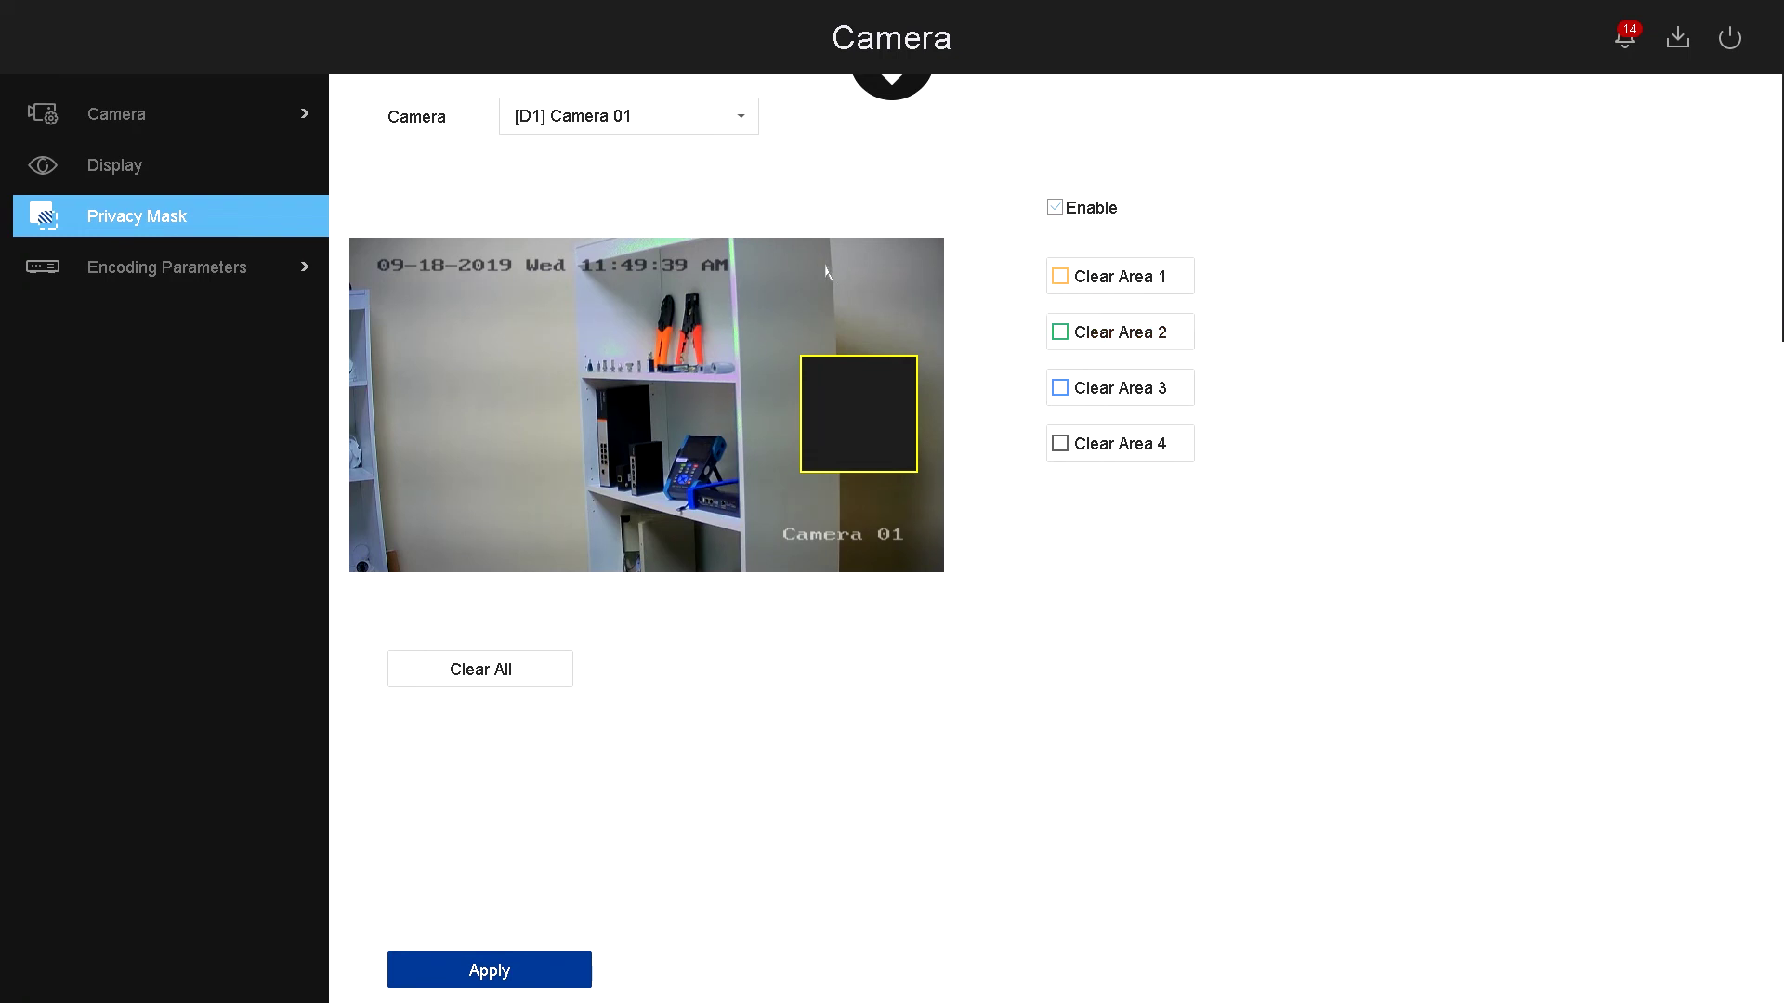
{"action": "left_click_drag", "start_coordinate": [825, 270], "coordinate": [909, 333]}
{"action": "left_click_drag", "start_coordinate": [637, 394], "coordinate": [743, 502]}
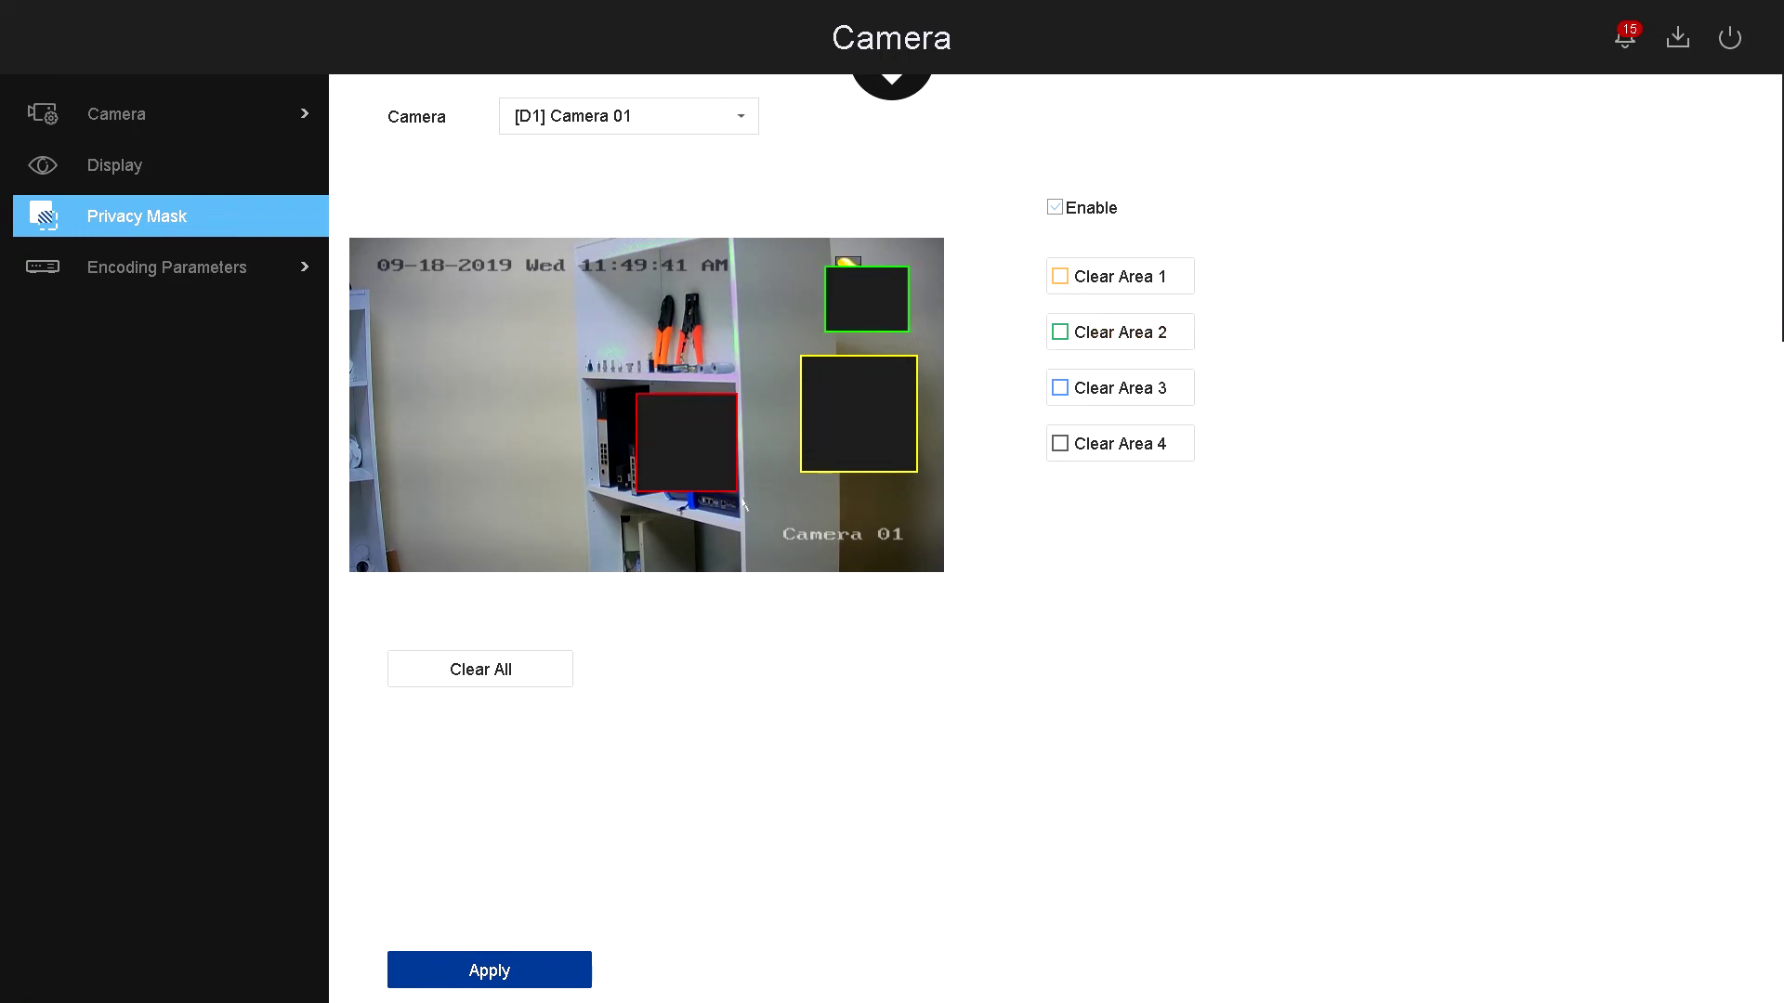
{"action": "left_click_drag", "start_coordinate": [469, 408], "coordinate": [595, 526]}
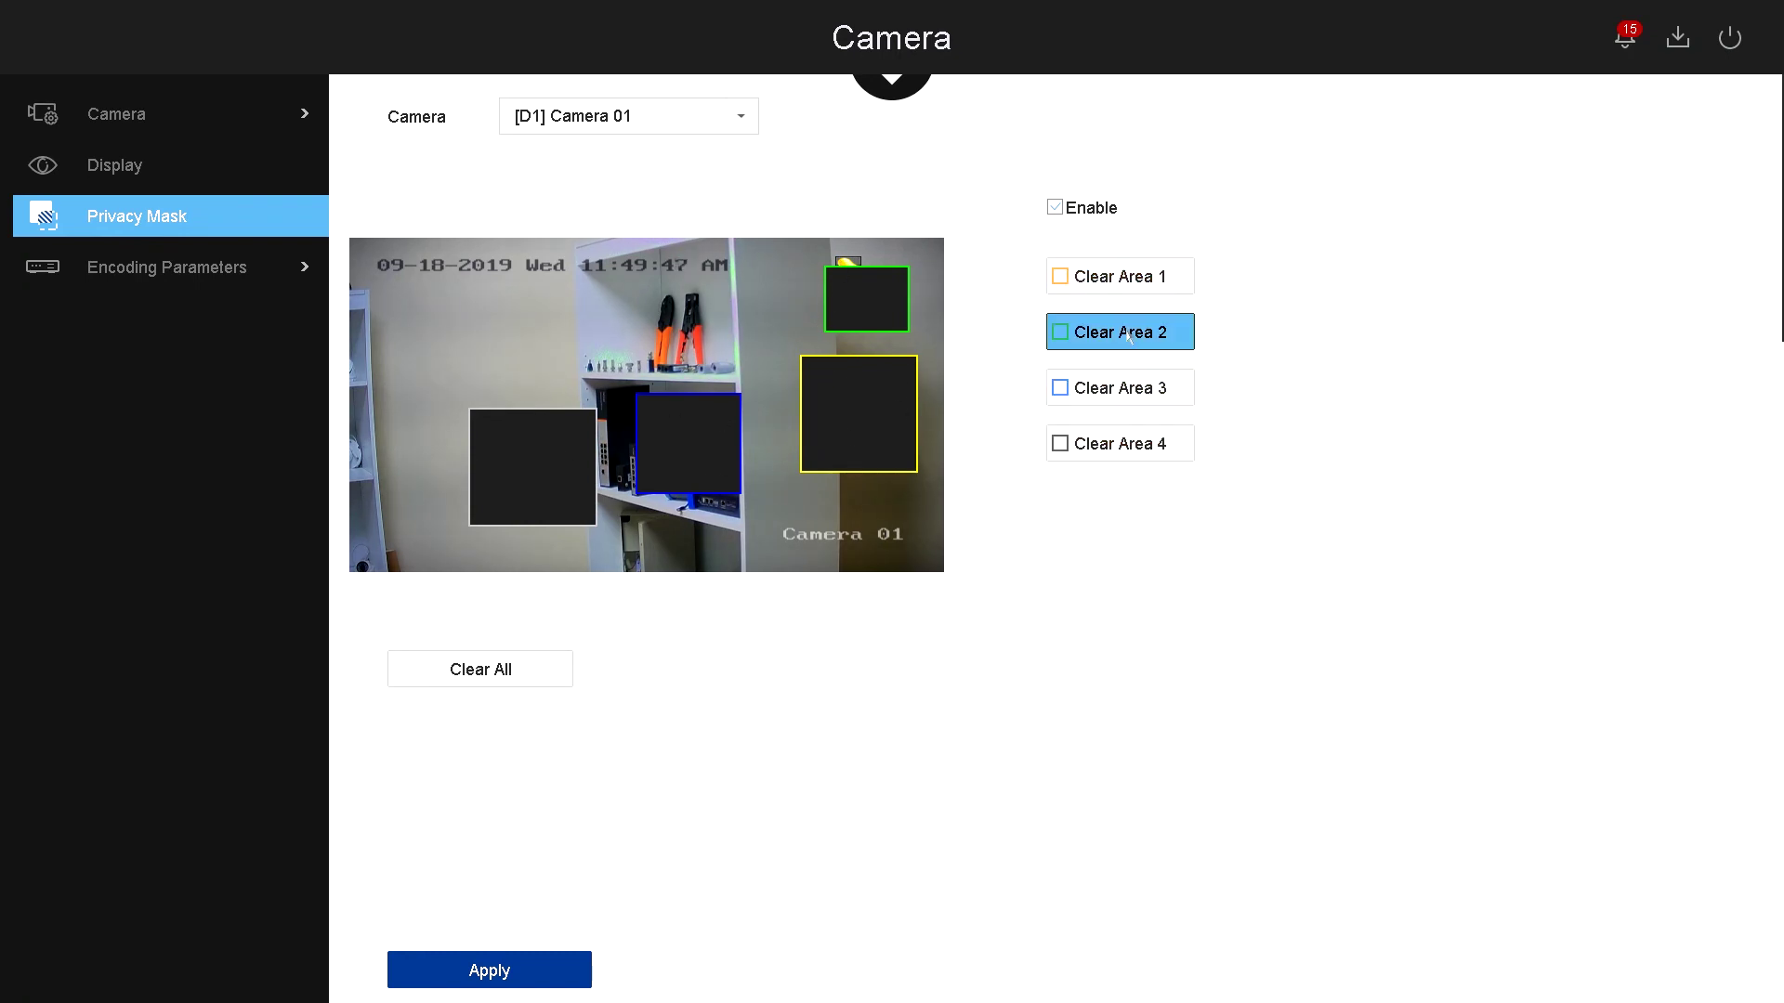
{"action": "left_click", "coordinate": [519, 661]}
{"action": "left_click", "coordinate": [156, 264]}
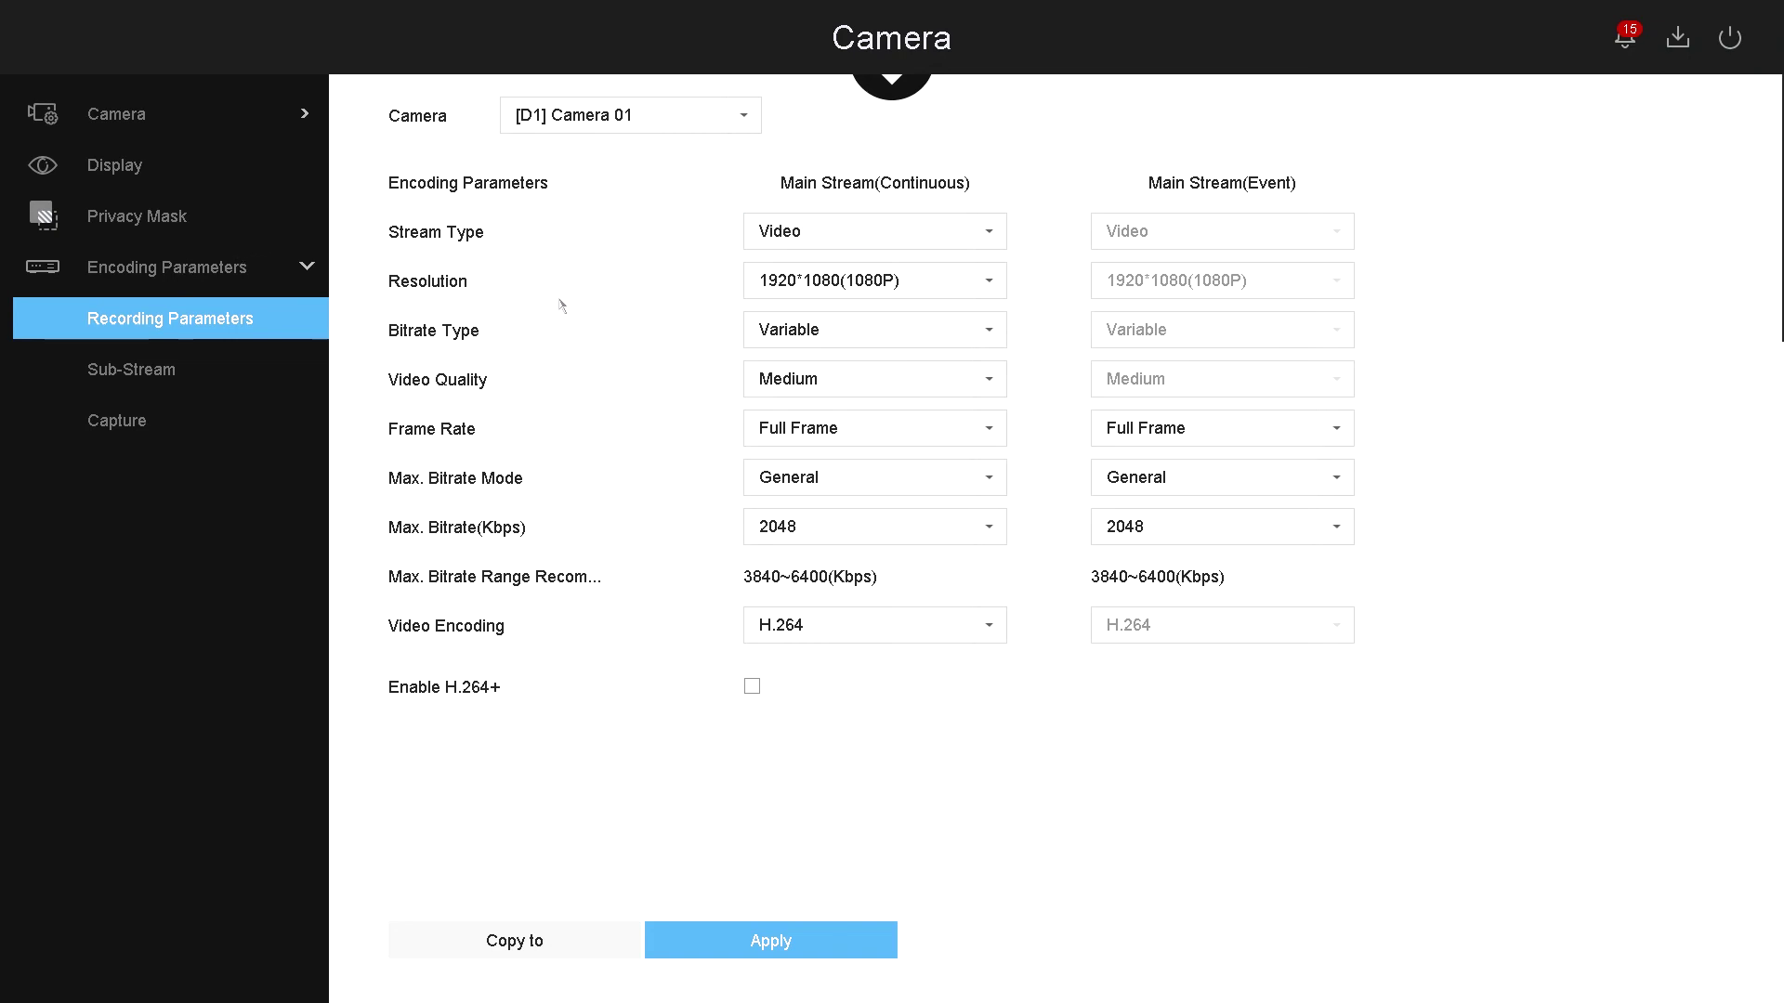
{"action": "left_click", "coordinate": [852, 290]}
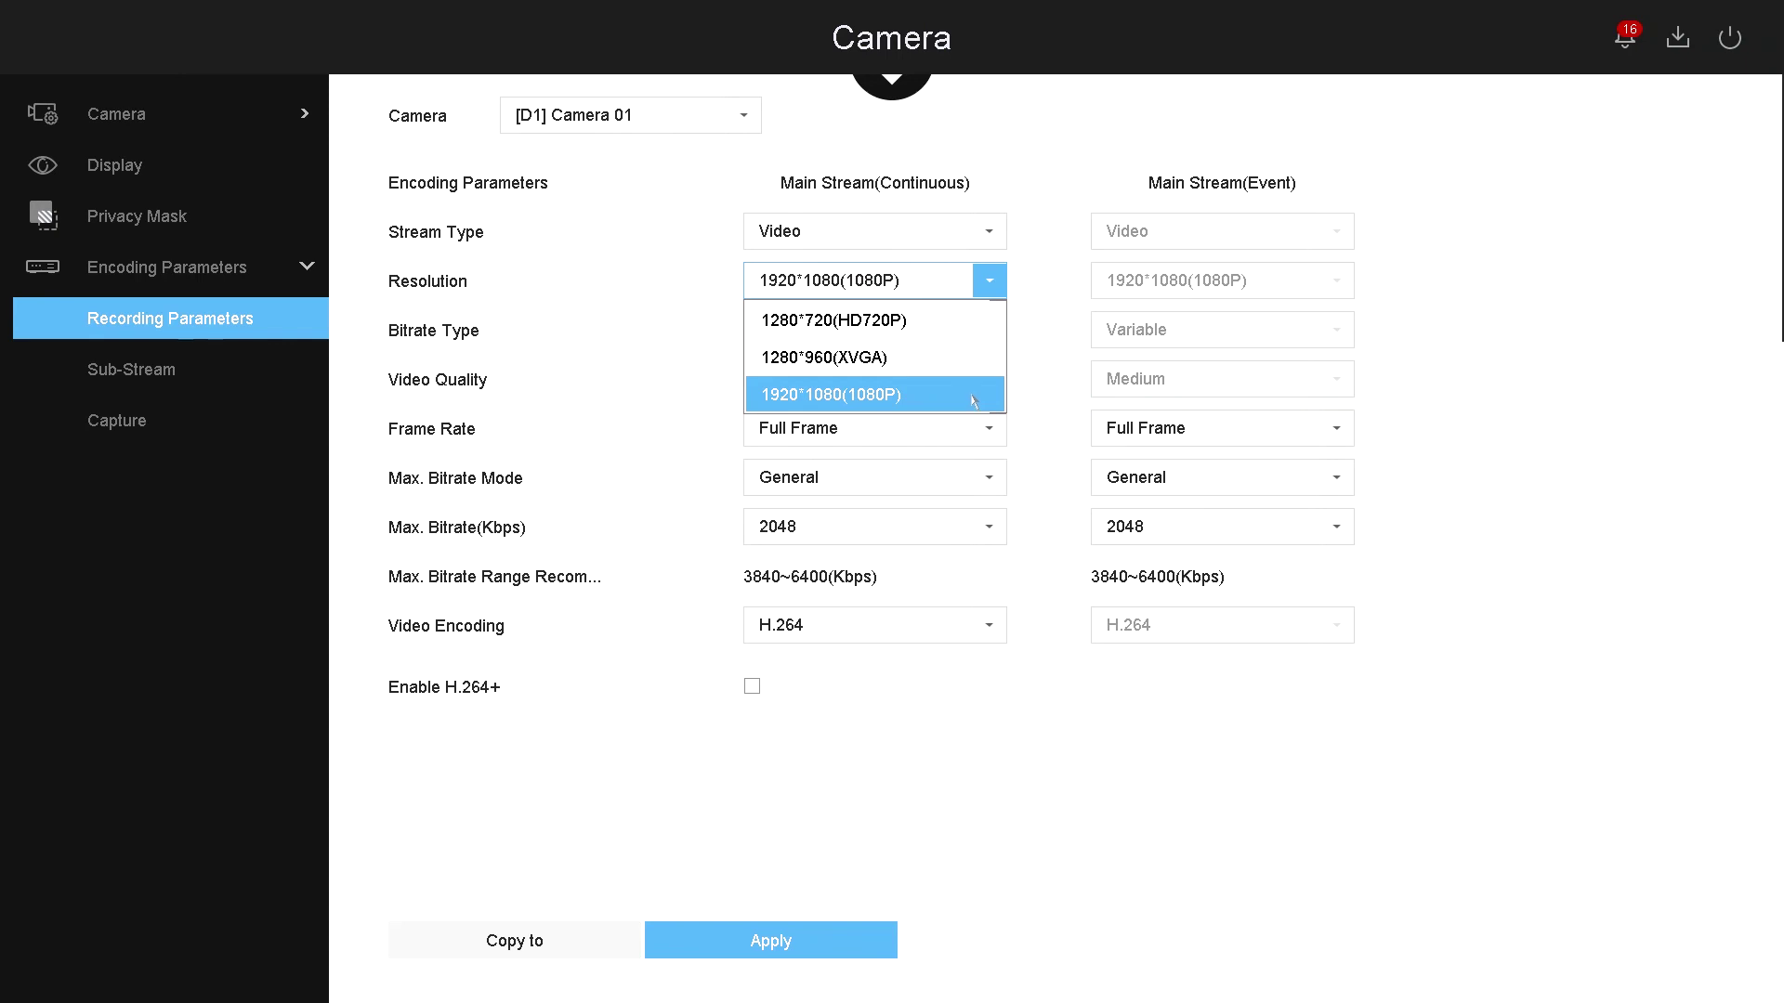
{"action": "left_click", "coordinate": [807, 400]}
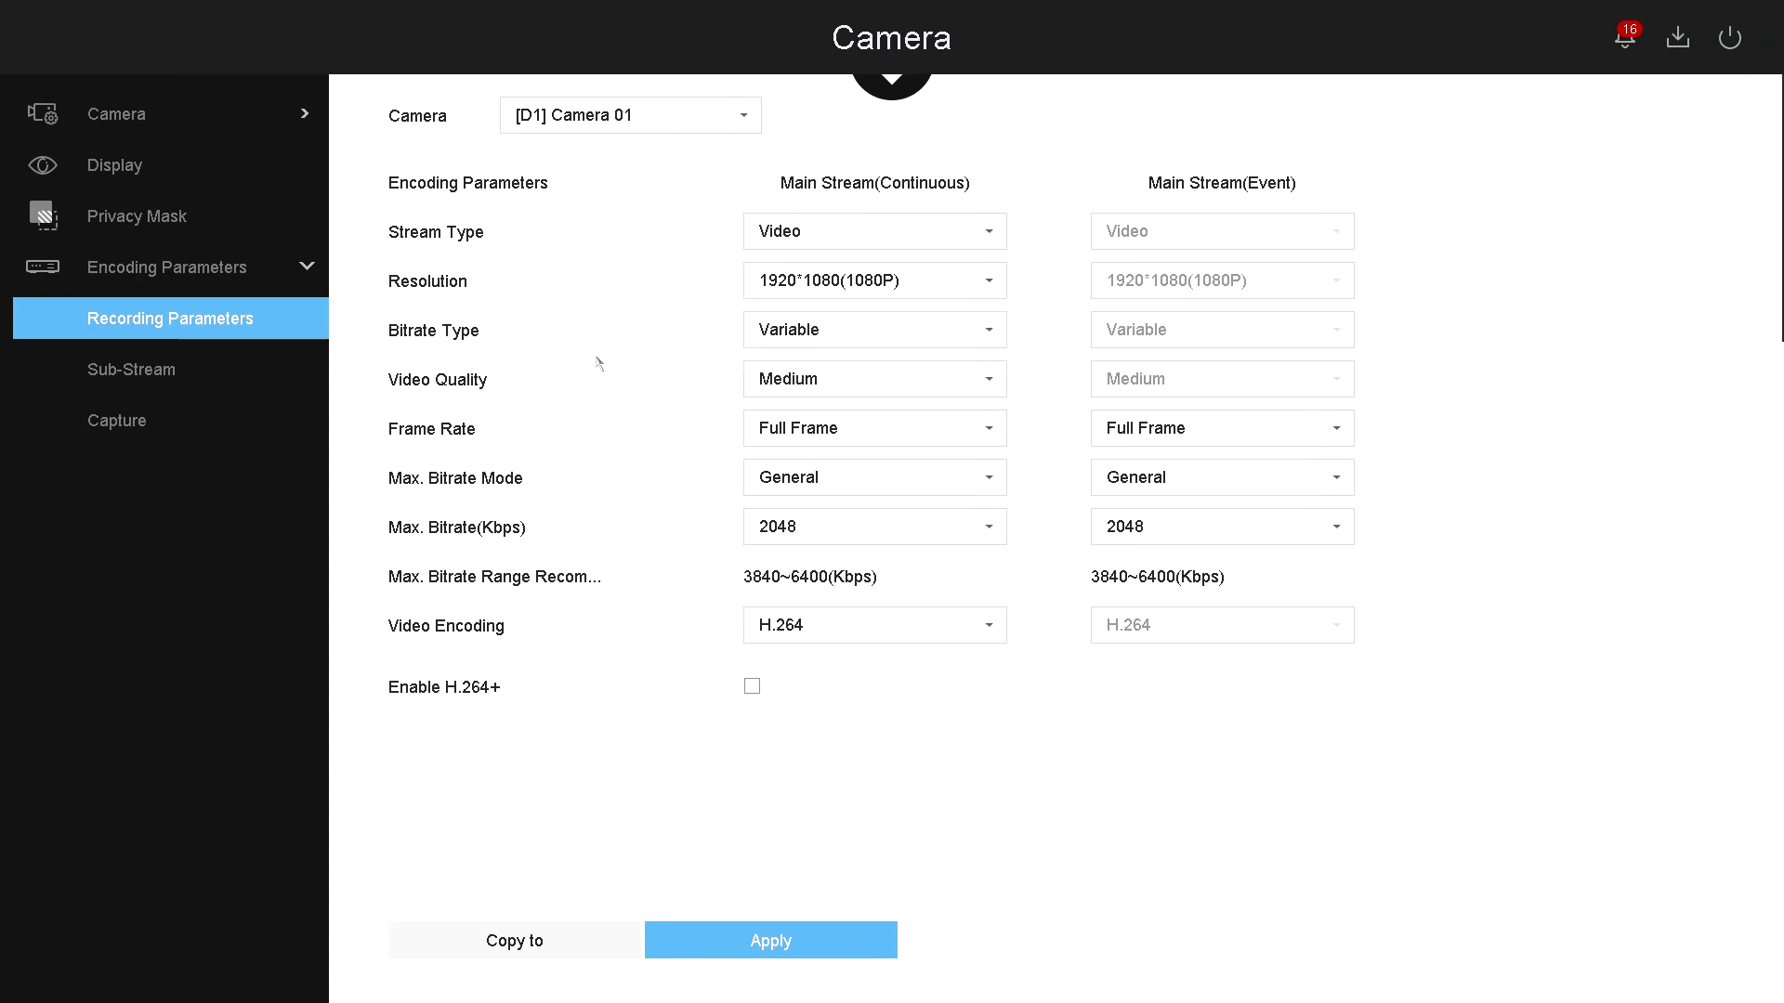
{"action": "left_click", "coordinate": [864, 329]}
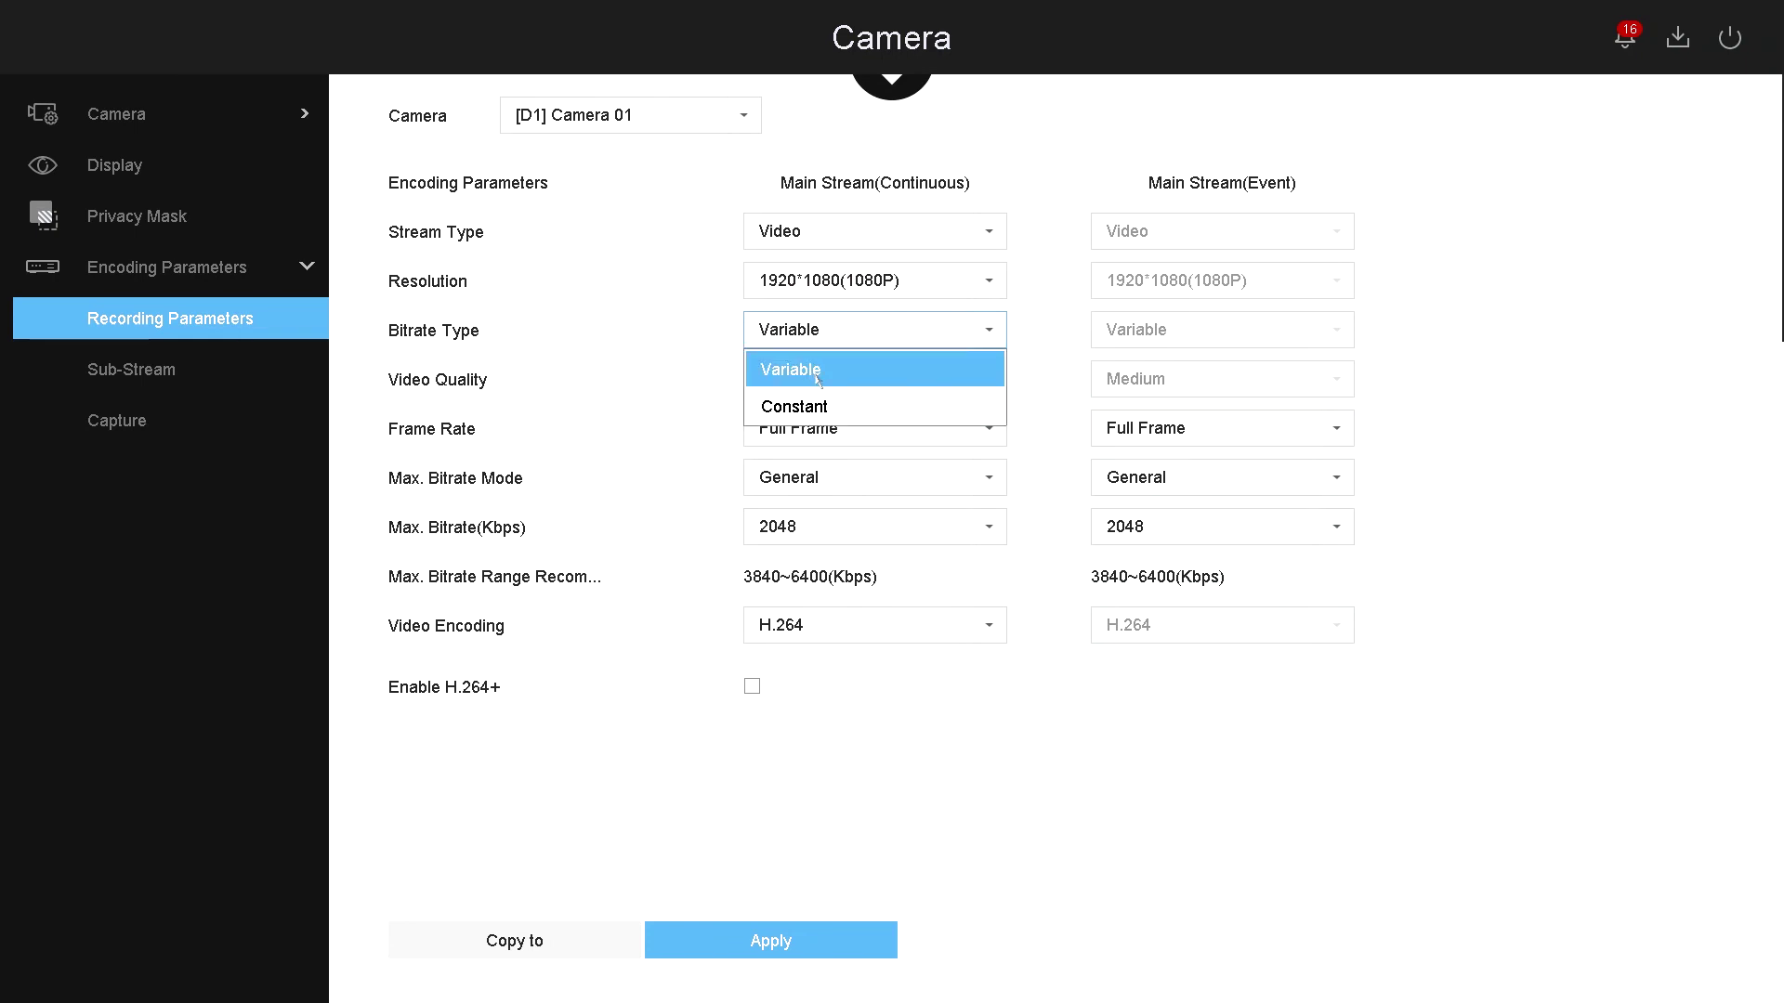
{"action": "left_click", "coordinate": [639, 385]}
{"action": "left_click", "coordinate": [919, 376]}
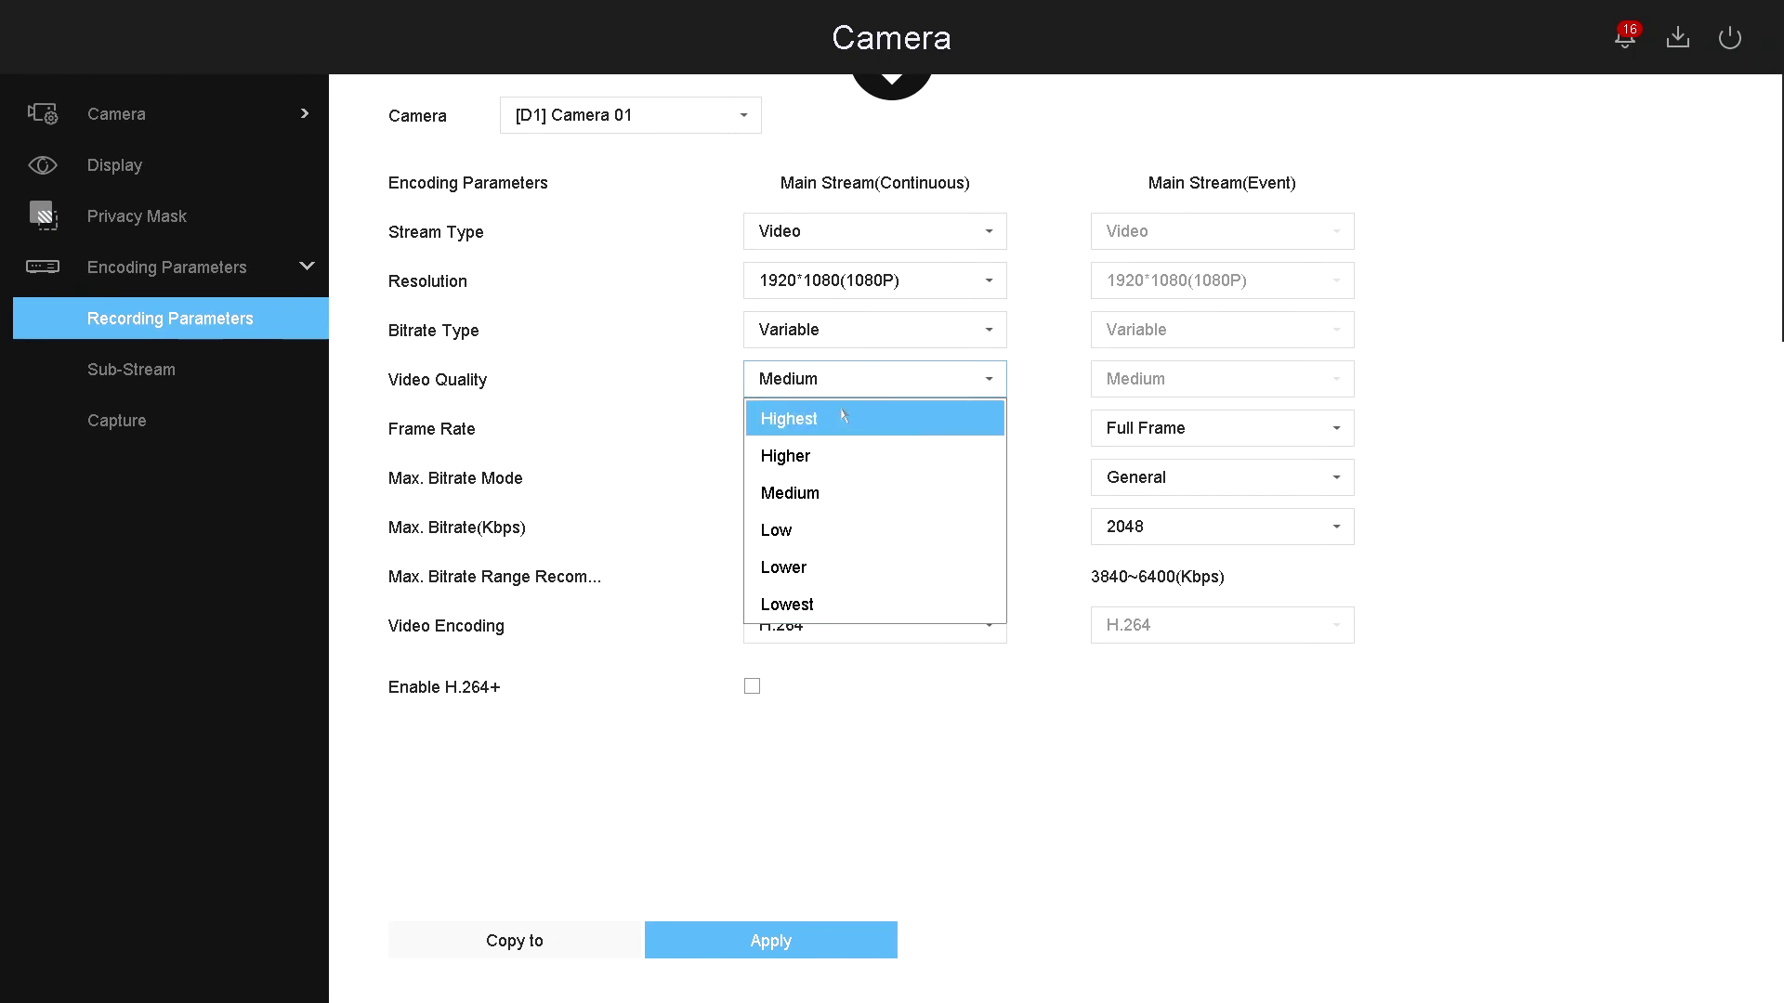
{"action": "left_click", "coordinate": [665, 405]}
{"action": "left_click", "coordinate": [863, 429]}
{"action": "left_click", "coordinate": [864, 430]}
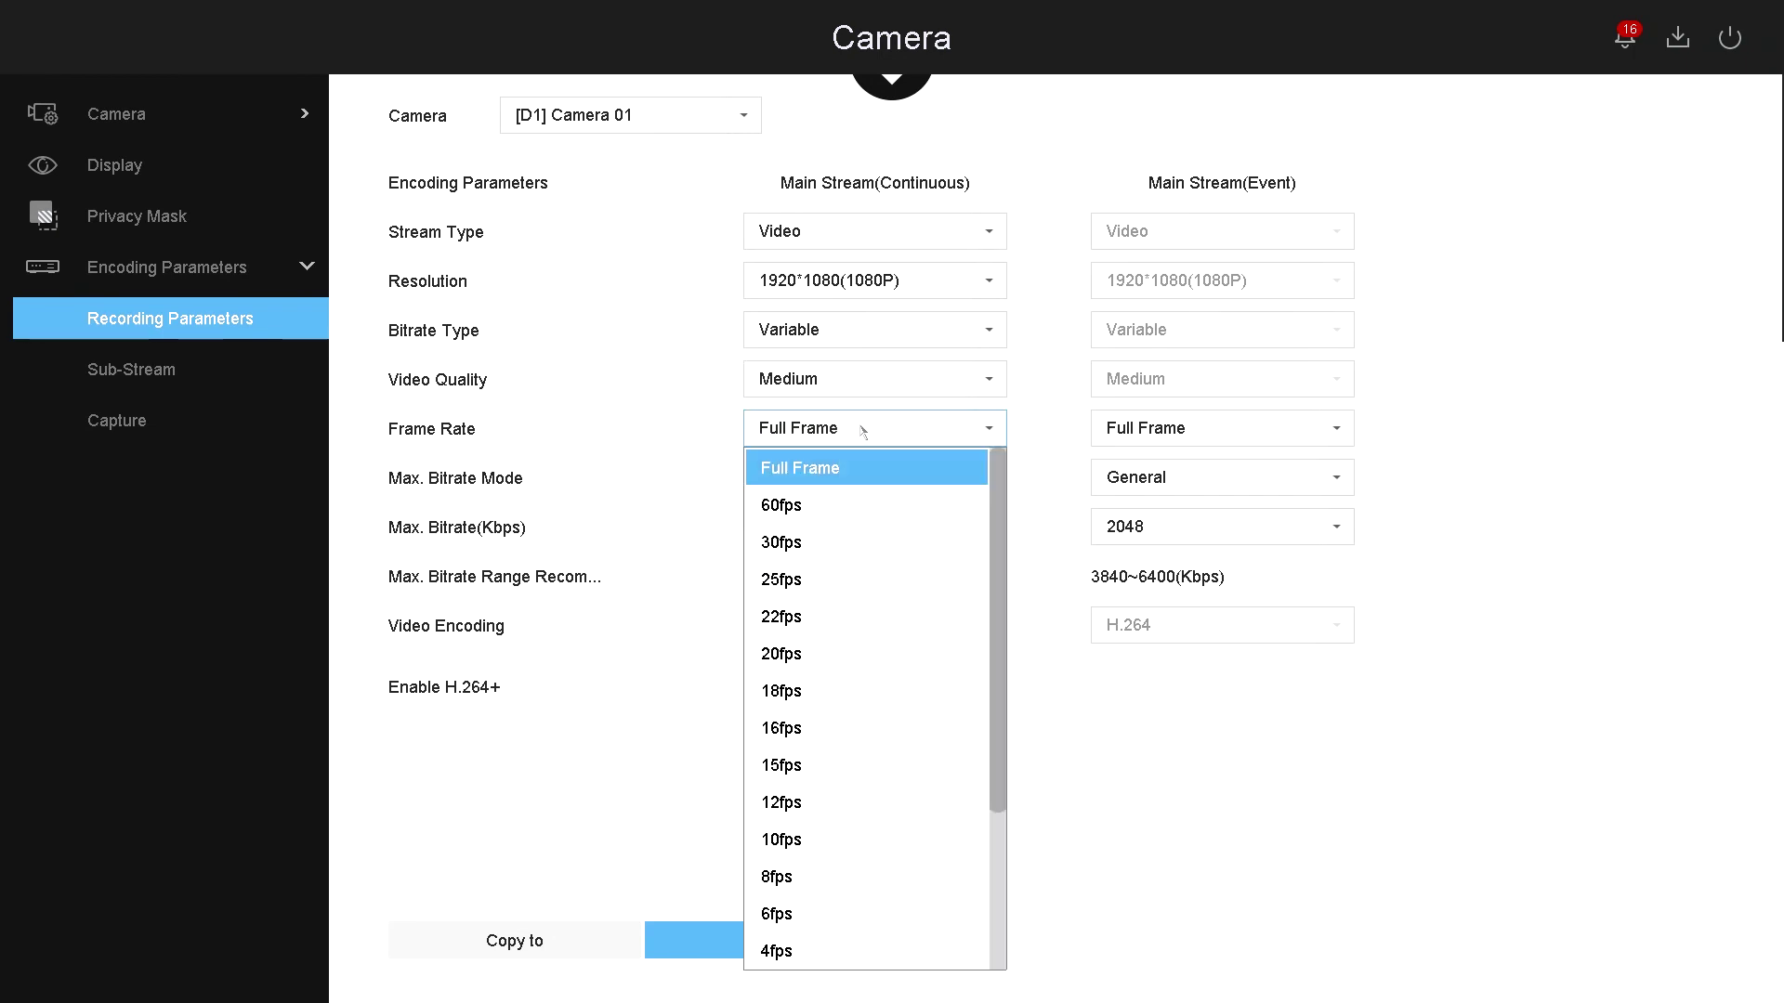
{"action": "left_click", "coordinate": [864, 429]}
{"action": "left_click", "coordinate": [876, 480]}
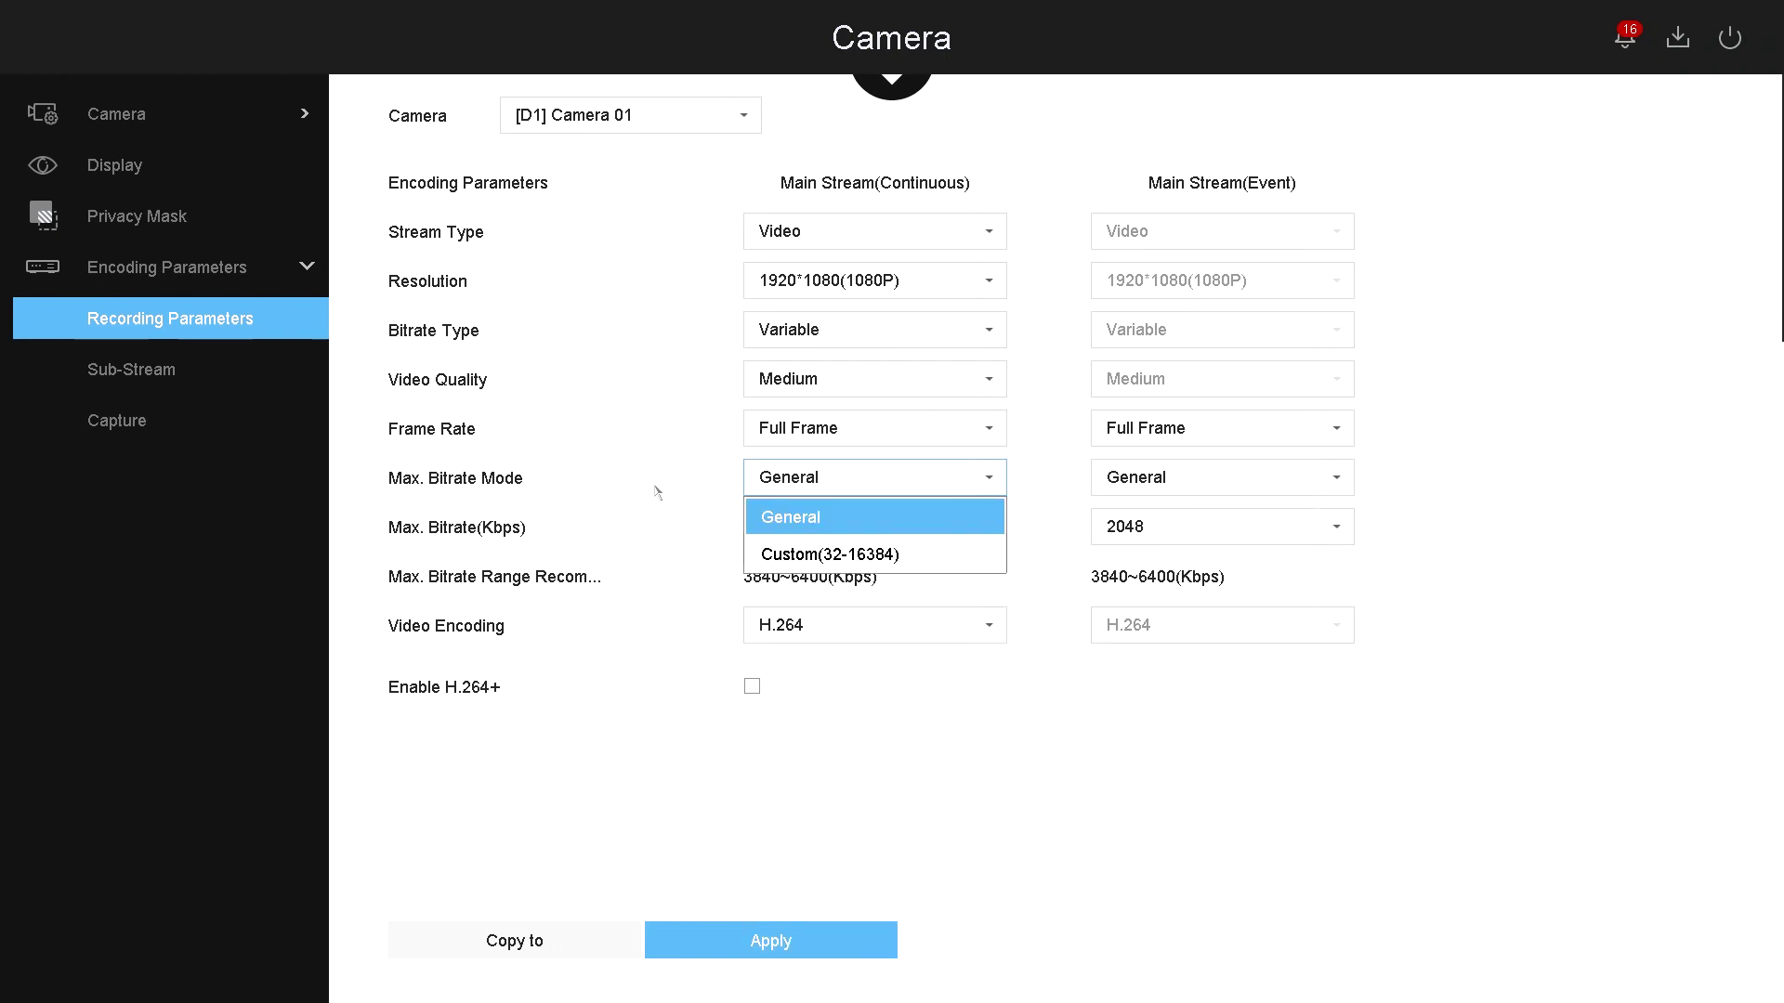
{"action": "left_click", "coordinate": [862, 516]}
{"action": "left_click", "coordinate": [862, 524]}
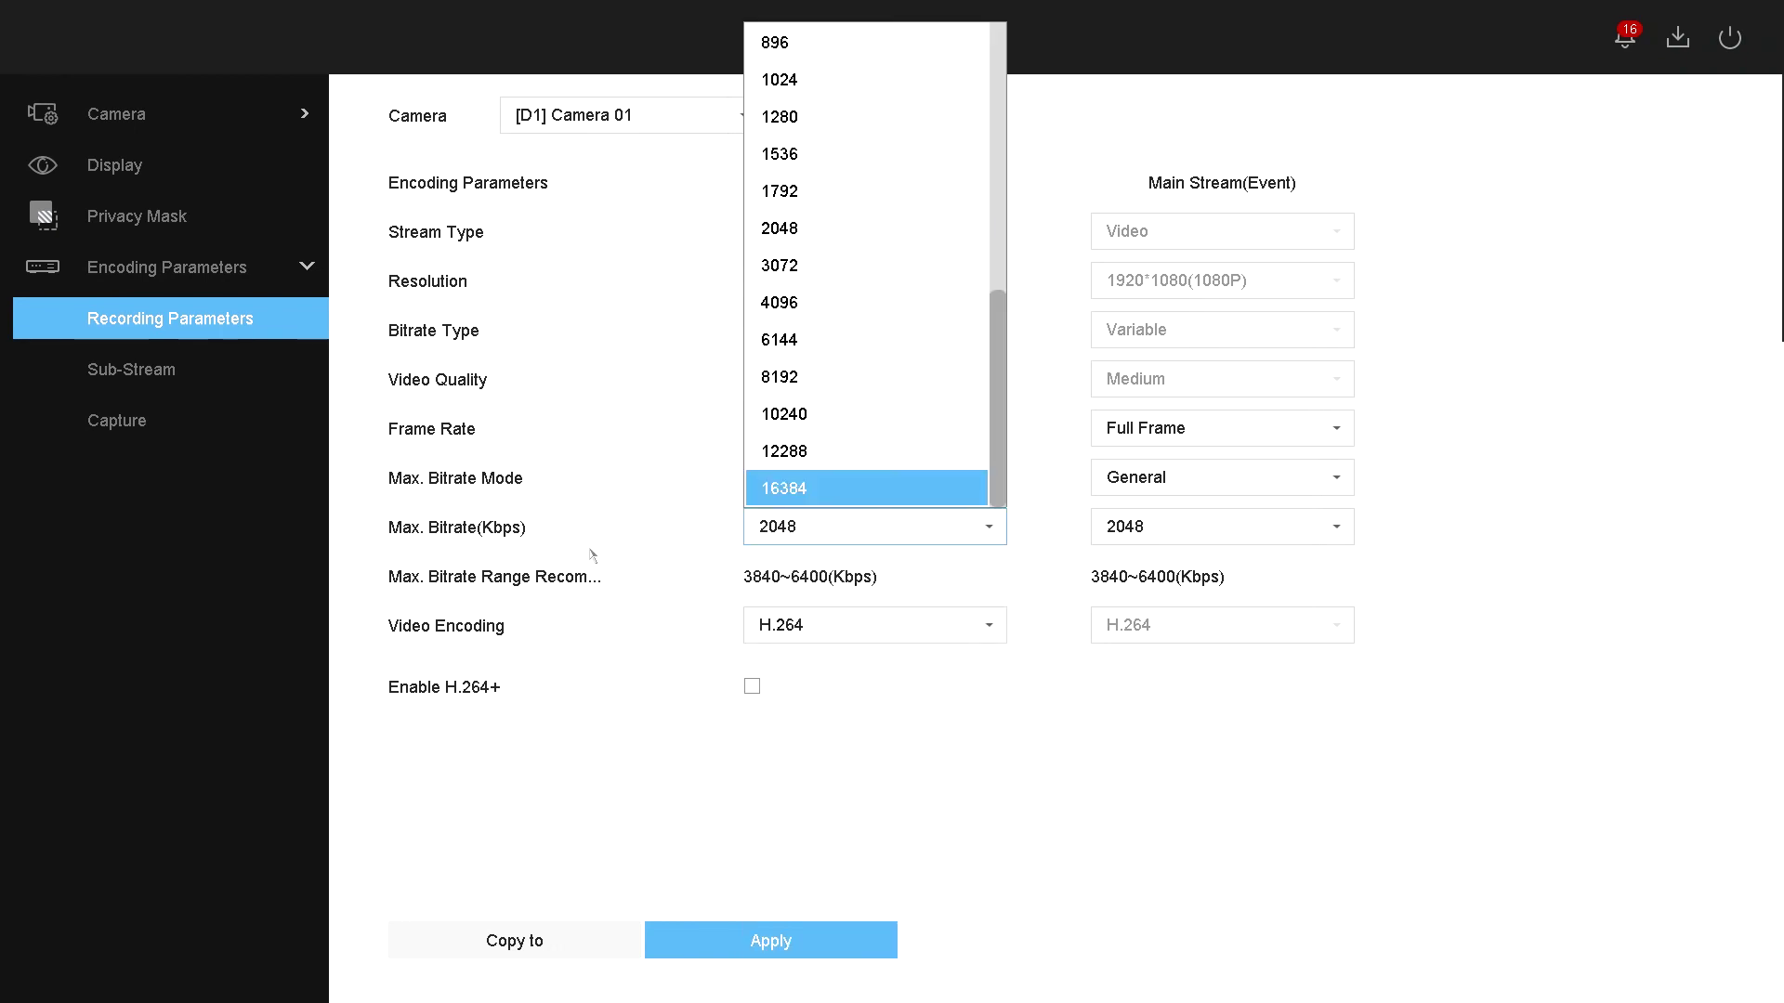
{"action": "left_click", "coordinate": [836, 629]}
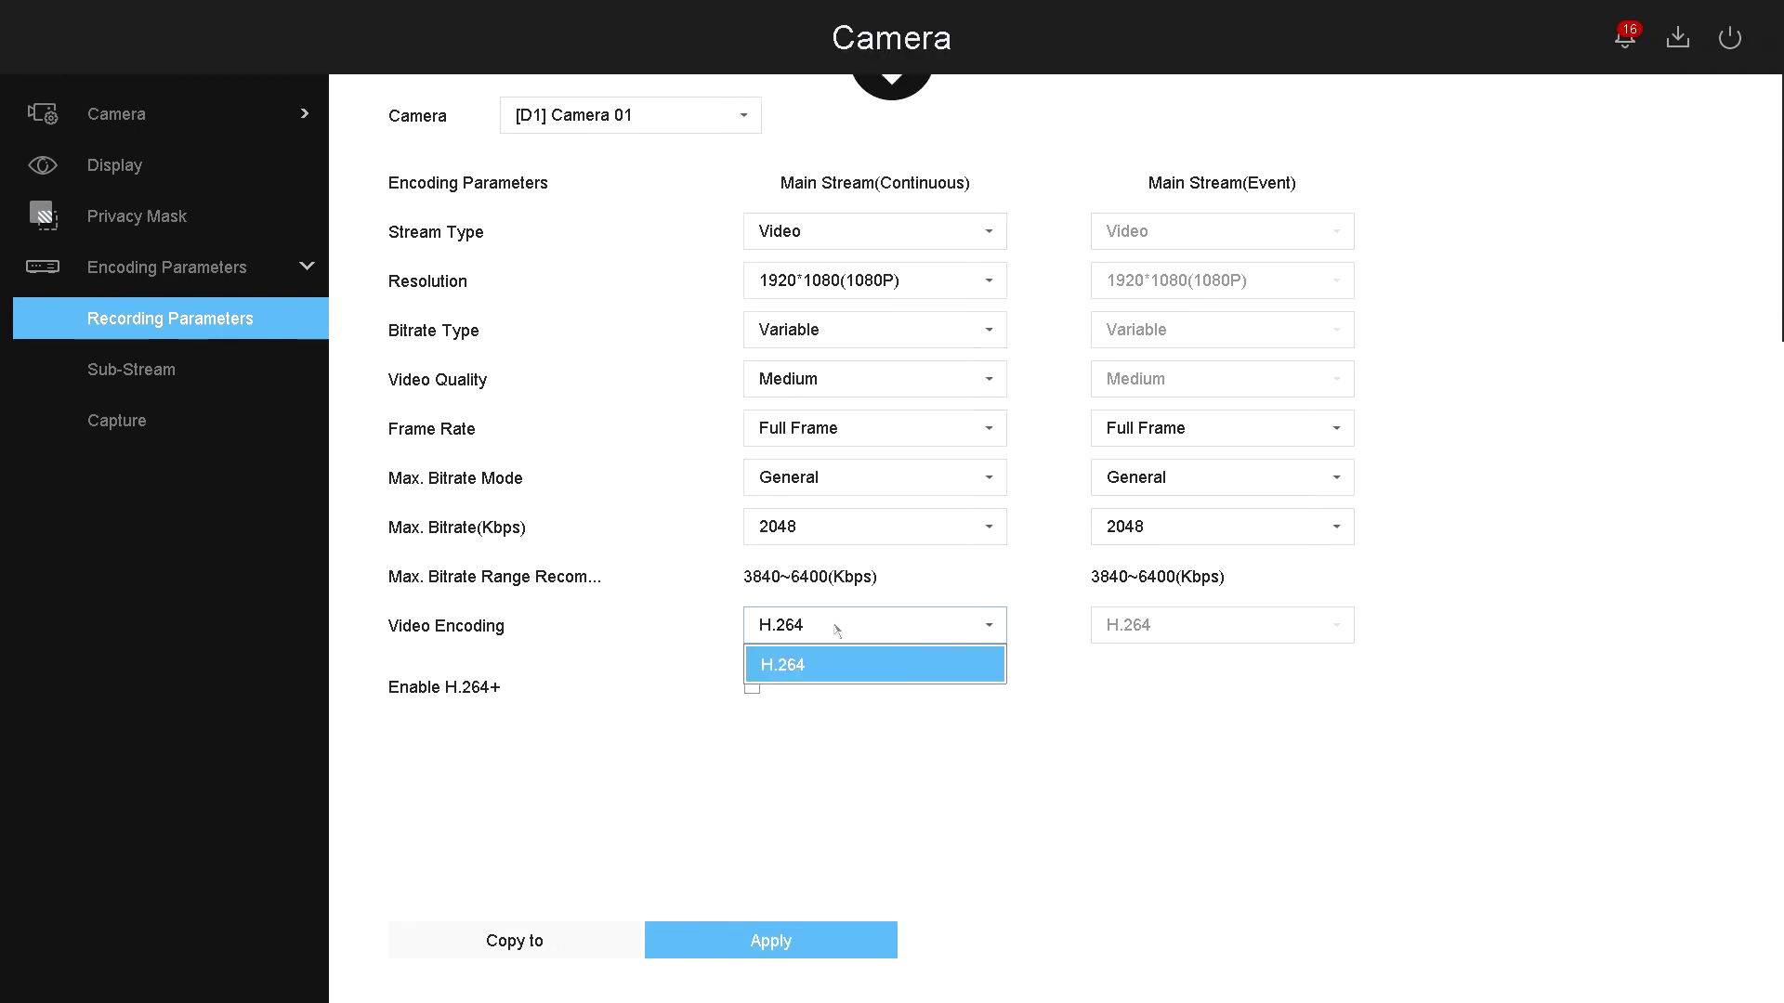
{"action": "left_click", "coordinate": [650, 639]}
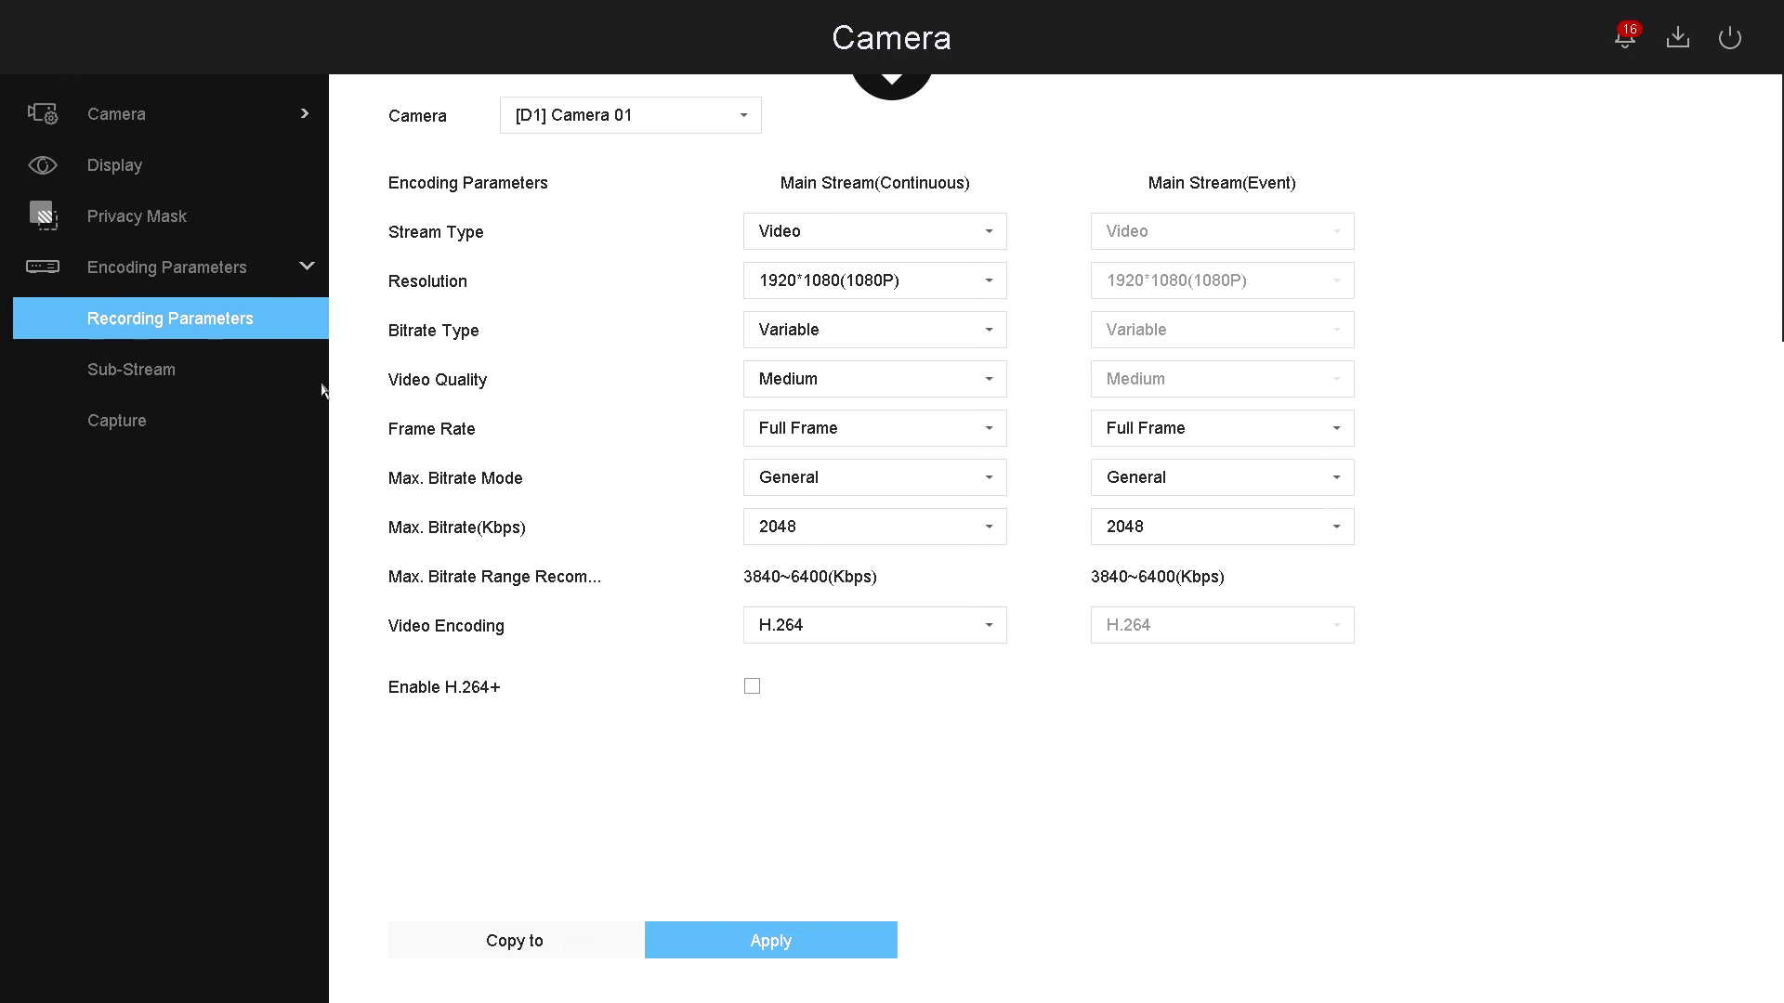
Go from Sub-Stream to Capture and expand the Continuous resolution list, currently 704*480(4CIF).
{"action": "left_click", "coordinate": [208, 372]}
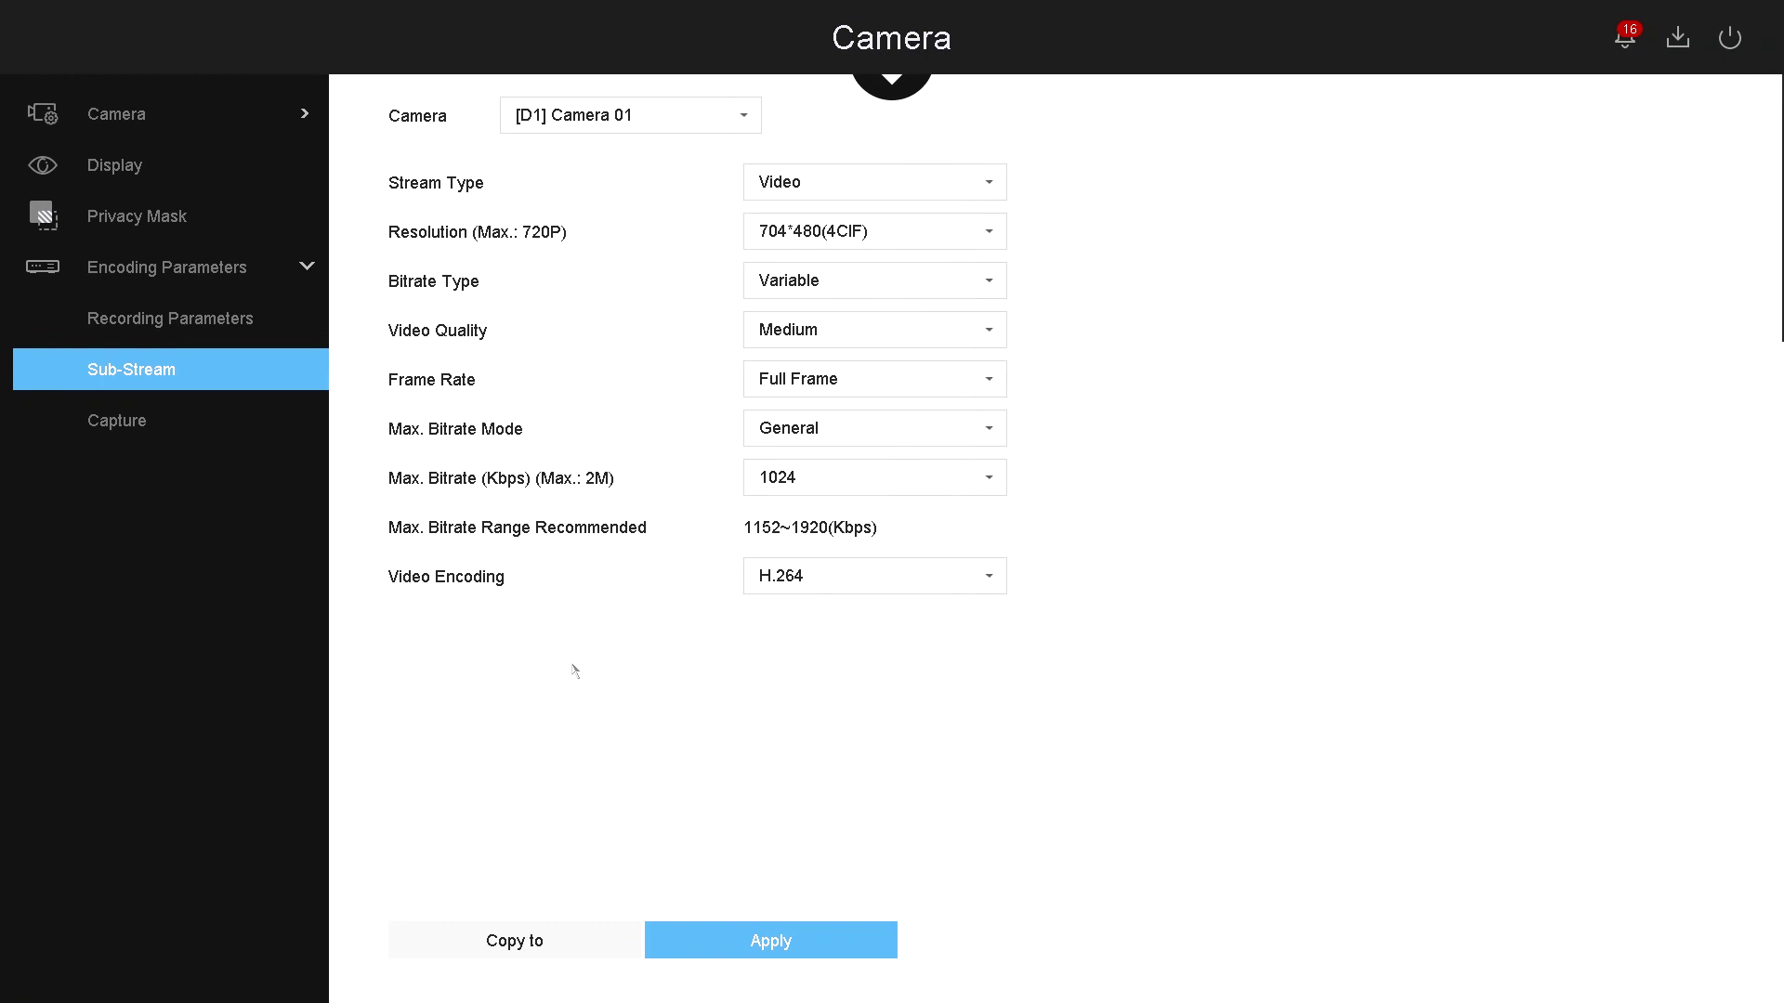
{"action": "key", "text": "Down"}
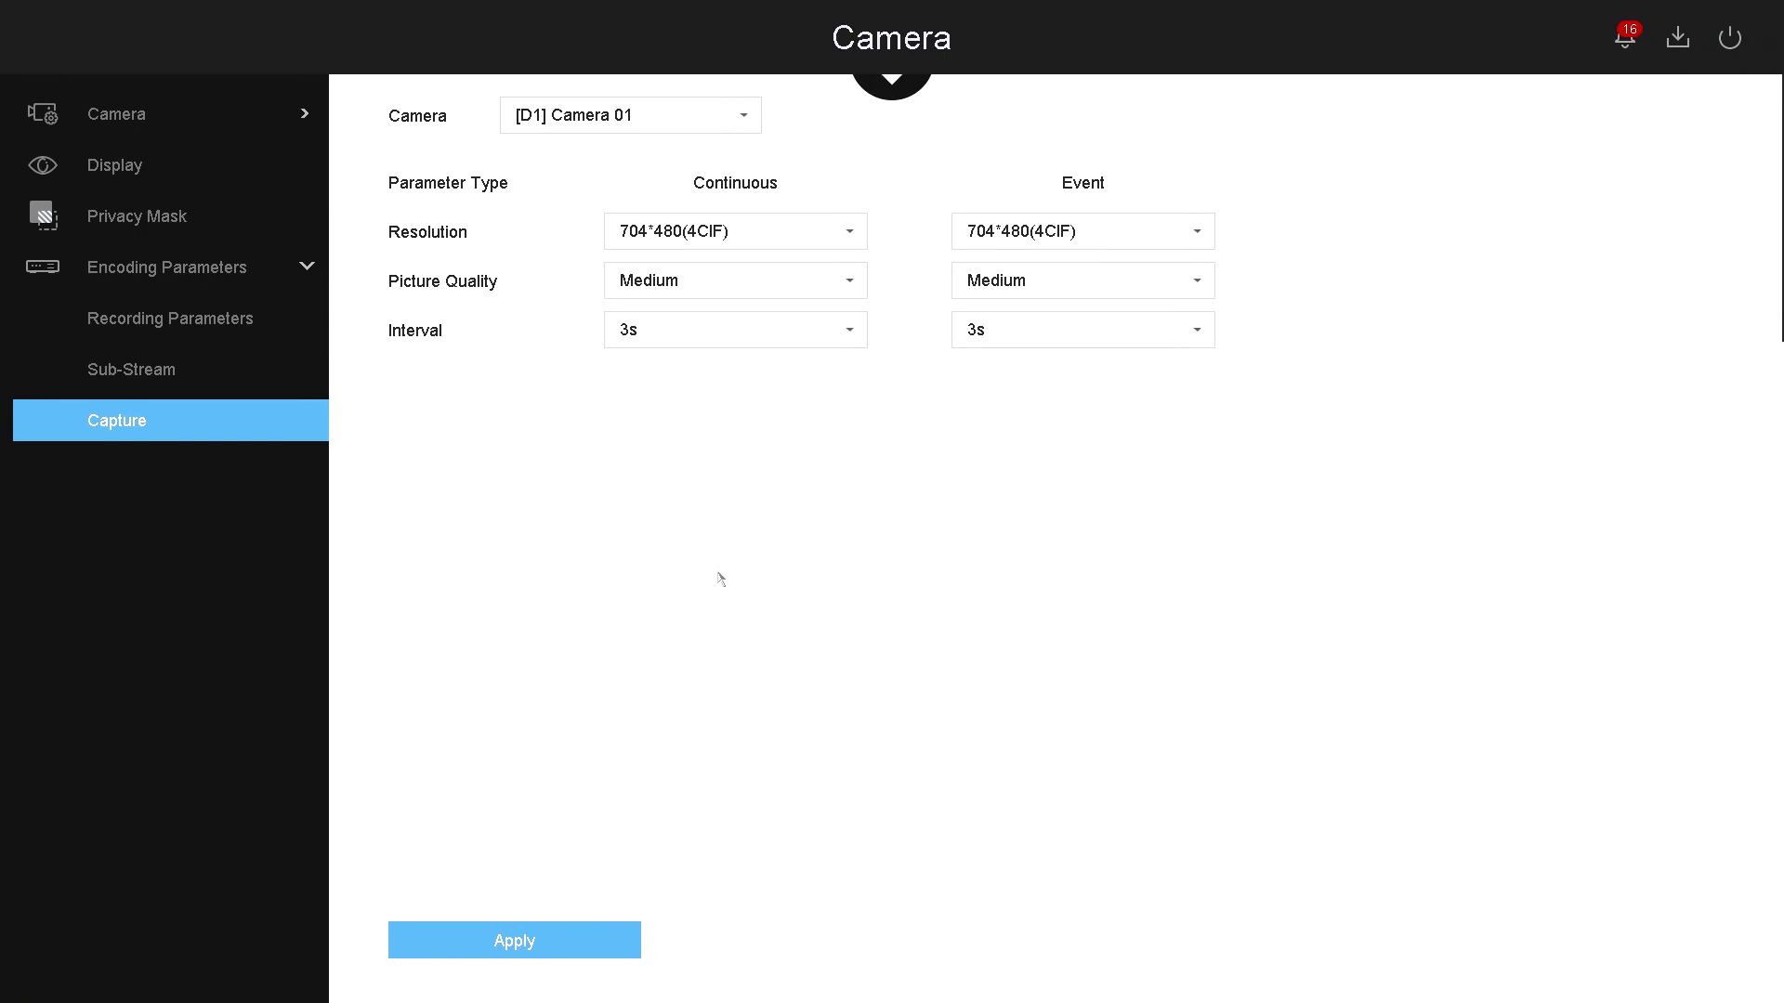
{"action": "left_click", "coordinate": [822, 232]}
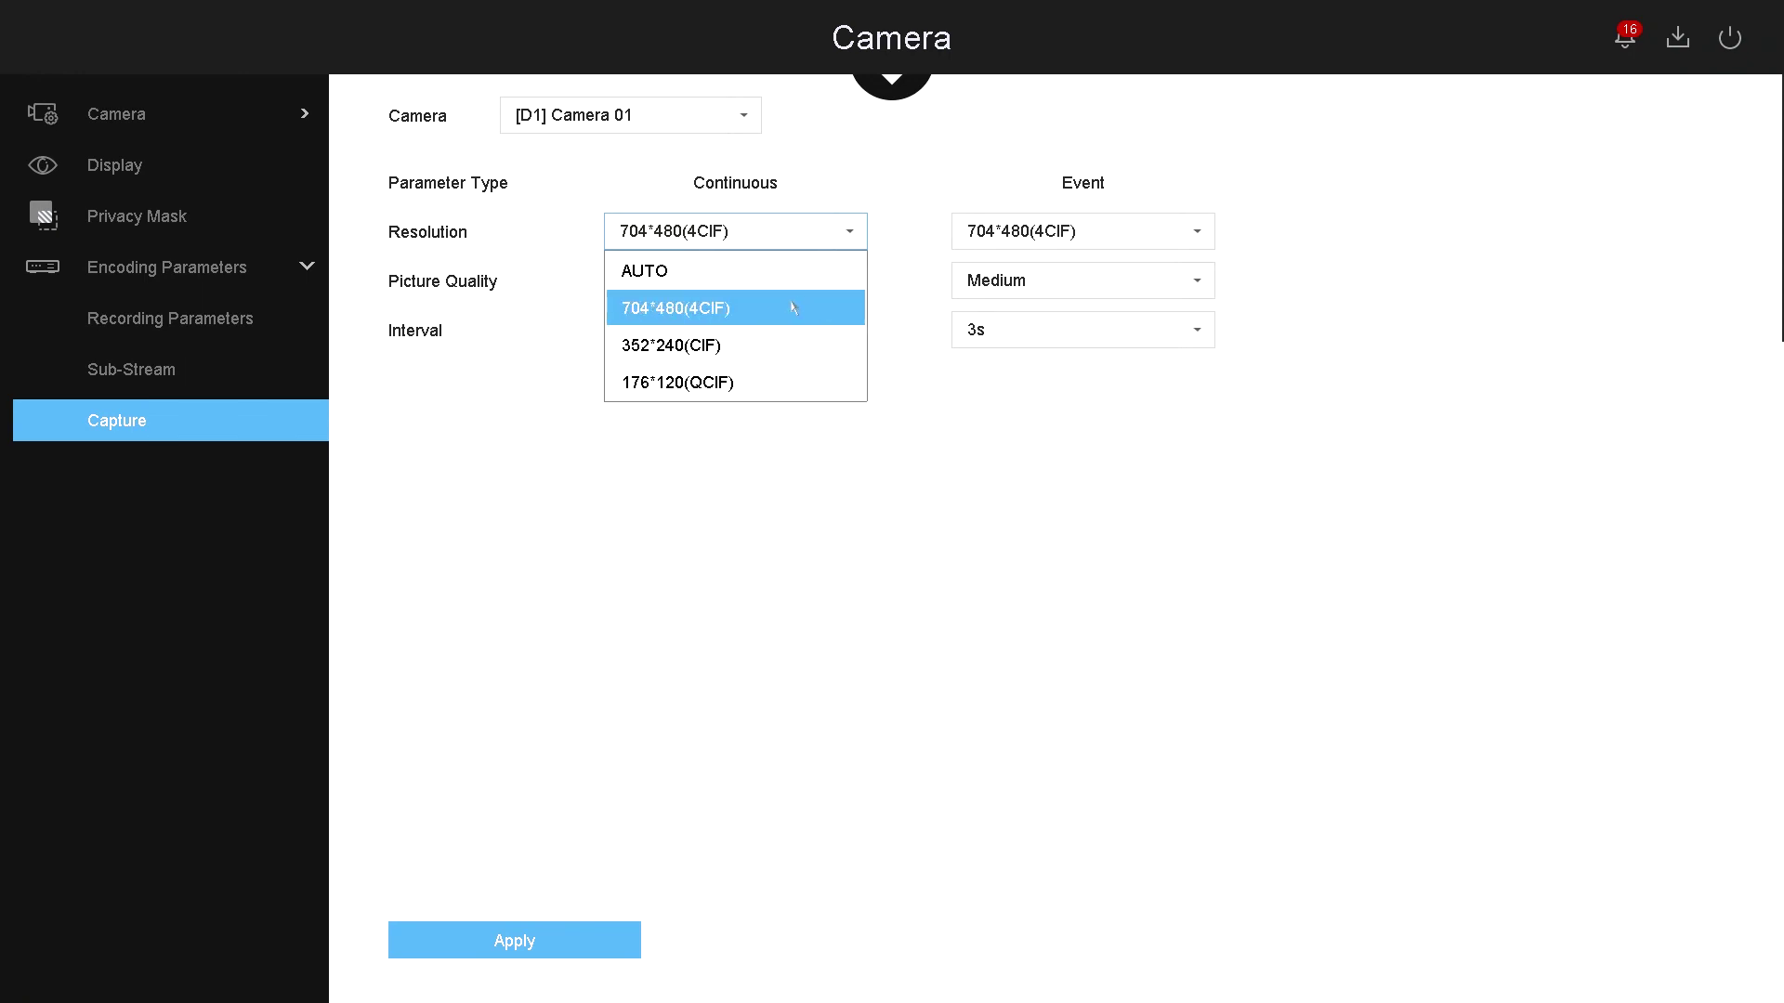
Drop down the main menu bar listing Live View, Playback, Storage, System and Maintenance.
{"action": "left_click", "coordinate": [892, 88]}
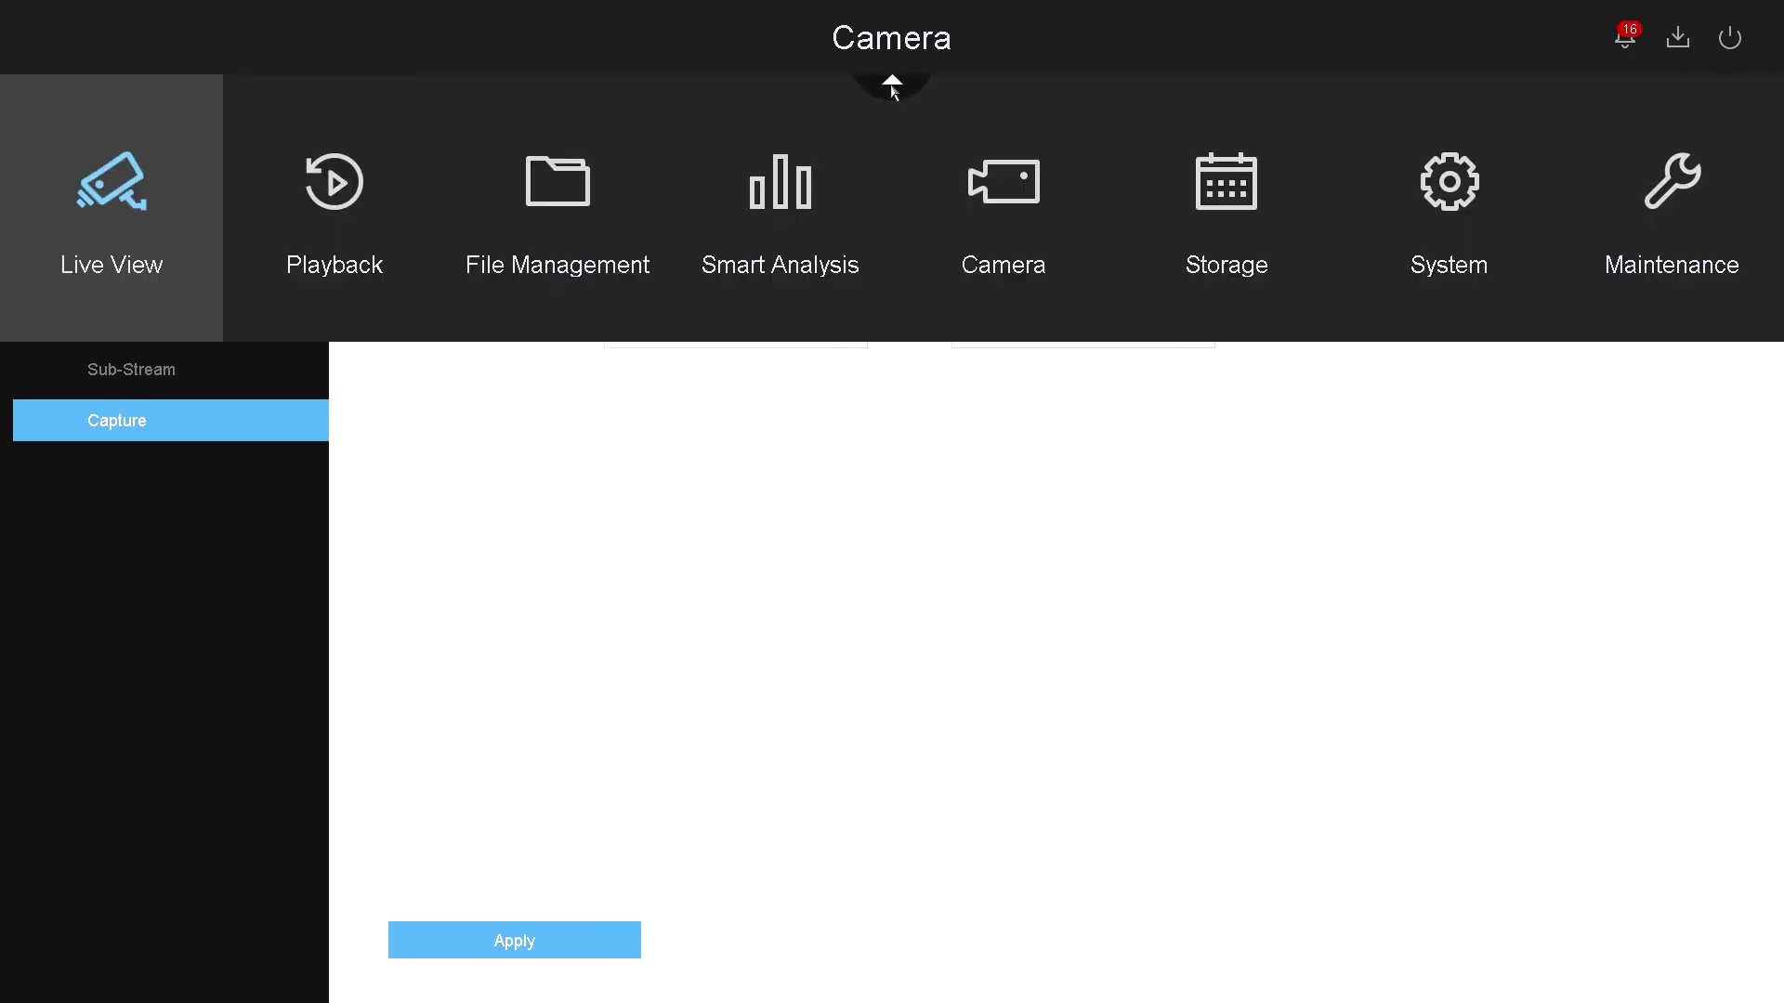